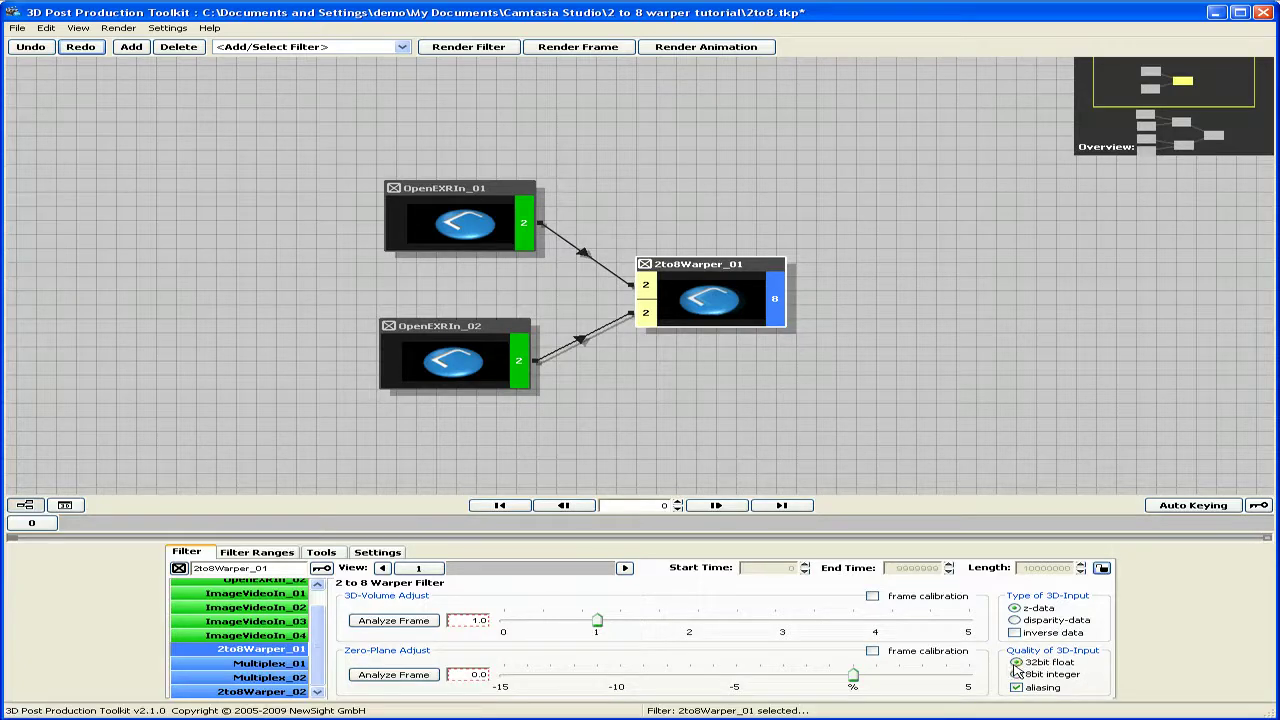
Step: Preview the output of OpenEXRIn_01, and return to the filter graph to view the ImageVideoIn and Multiplex network
double_click(495, 228)
left_click_drag(492, 569, 464, 571)
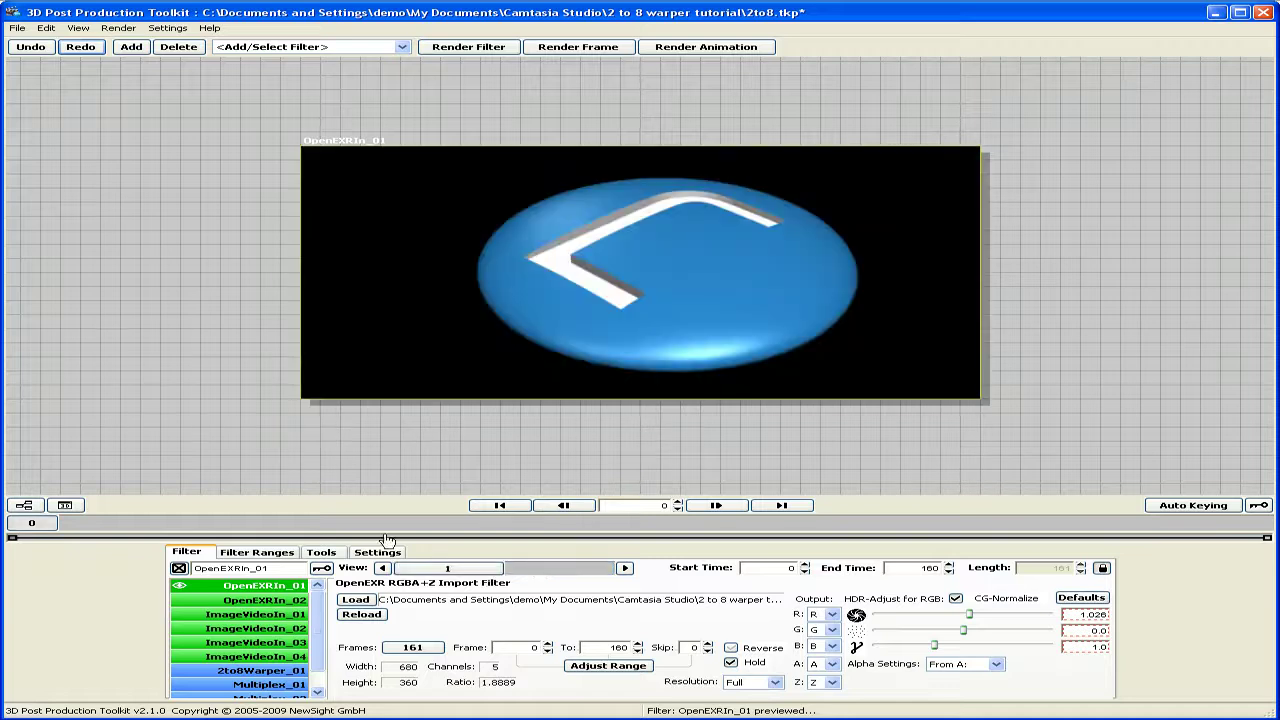
left_click(29, 506)
left_click_drag(541, 468, 547, 58)
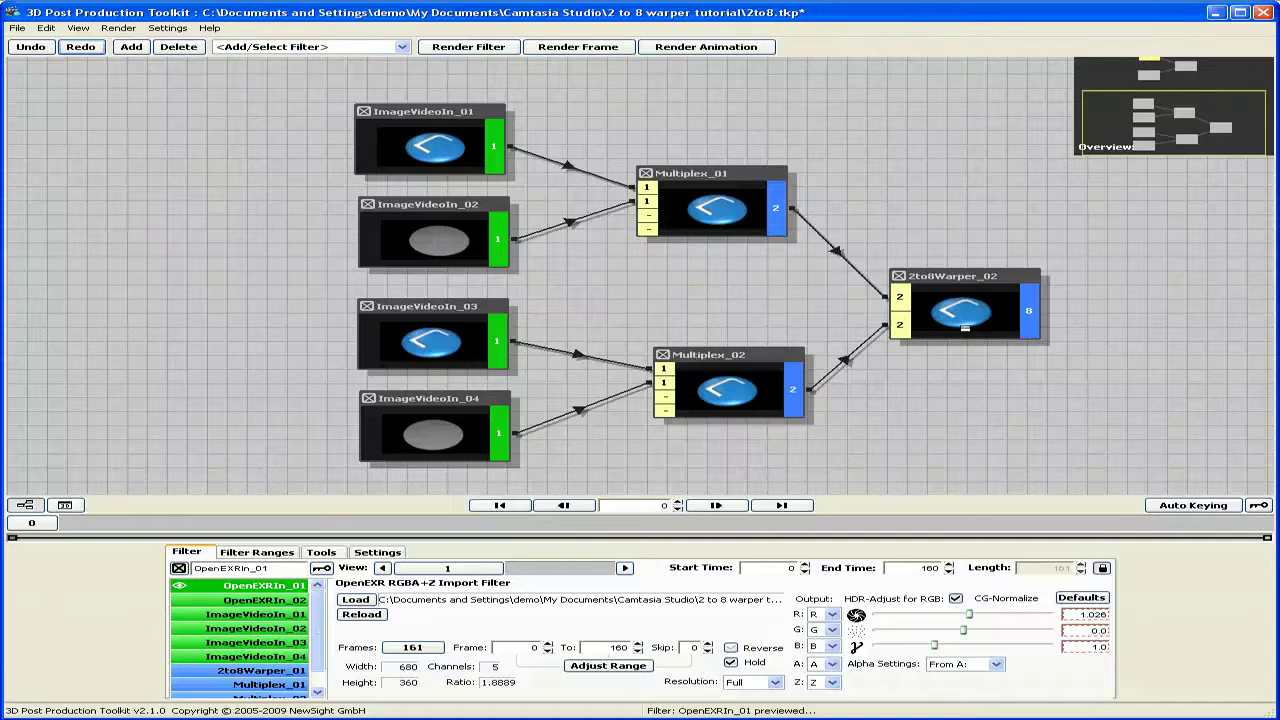
Step: Preview 2to8Warper_02, reduce its 3D volume to 1.43 and its zero plane to -0.12, and return to the filter graph
left_click(999, 291)
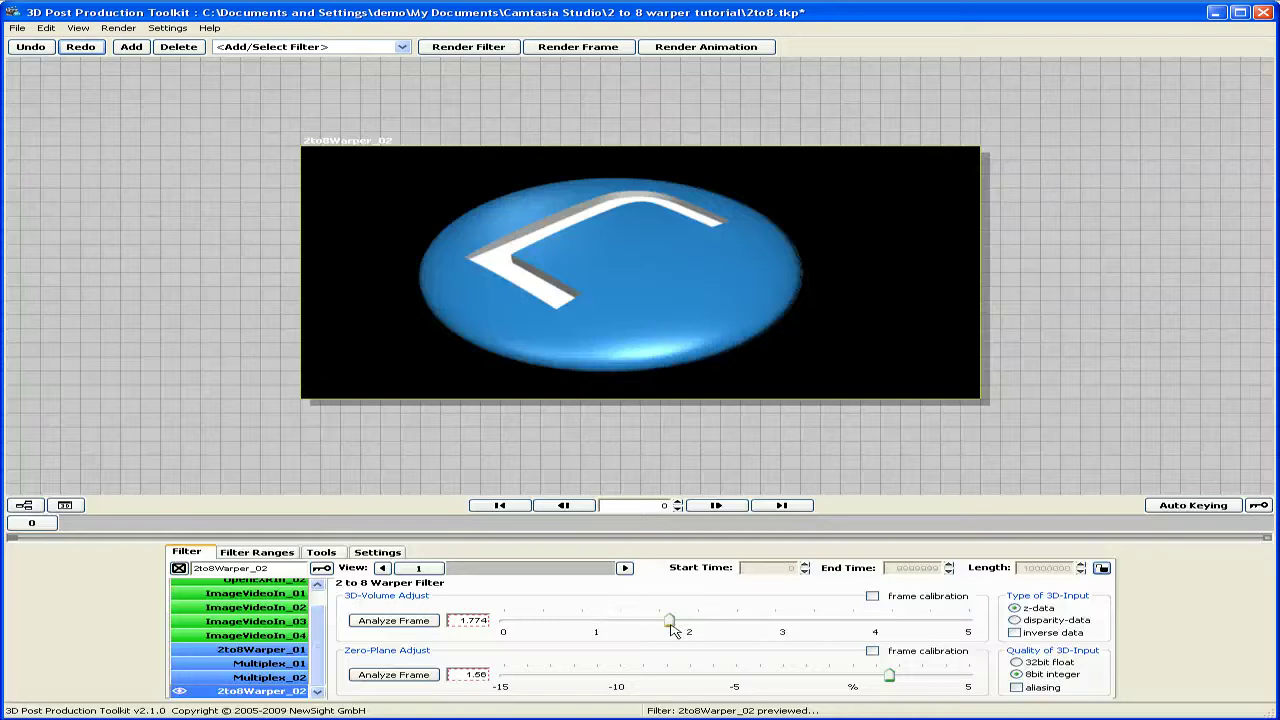
left_click_drag(671, 622, 637, 623)
left_click_drag(889, 676, 851, 678)
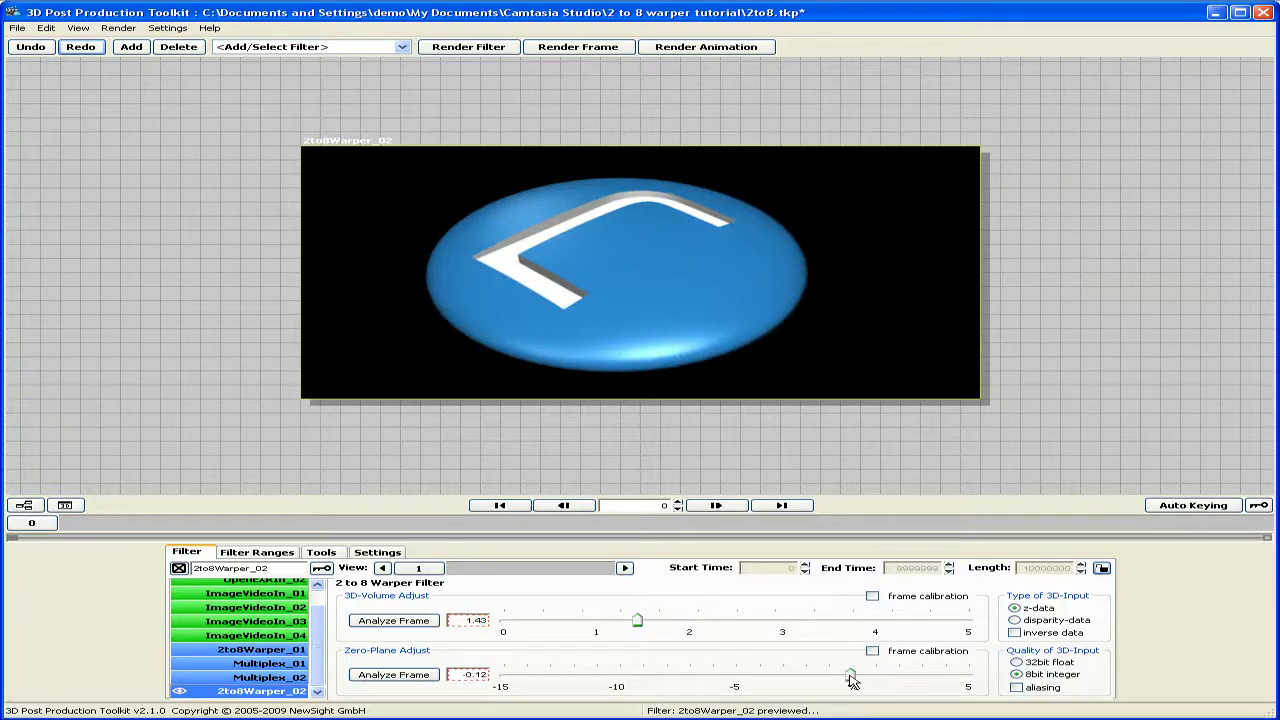
mouse_move(440, 569)
left_mouse_down()
mouse_move(627, 572)
mouse_move(392, 571)
mouse_move(656, 583)
mouse_move(444, 582)
left_mouse_up()
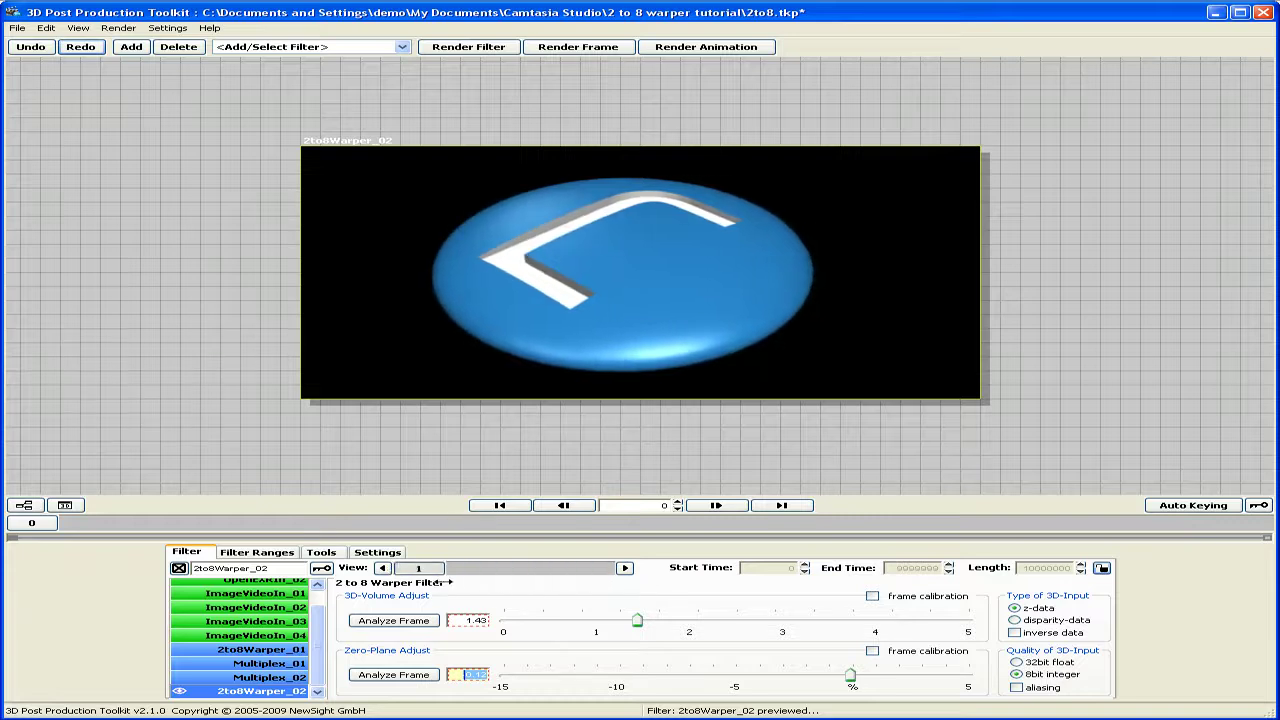
left_click(24, 505)
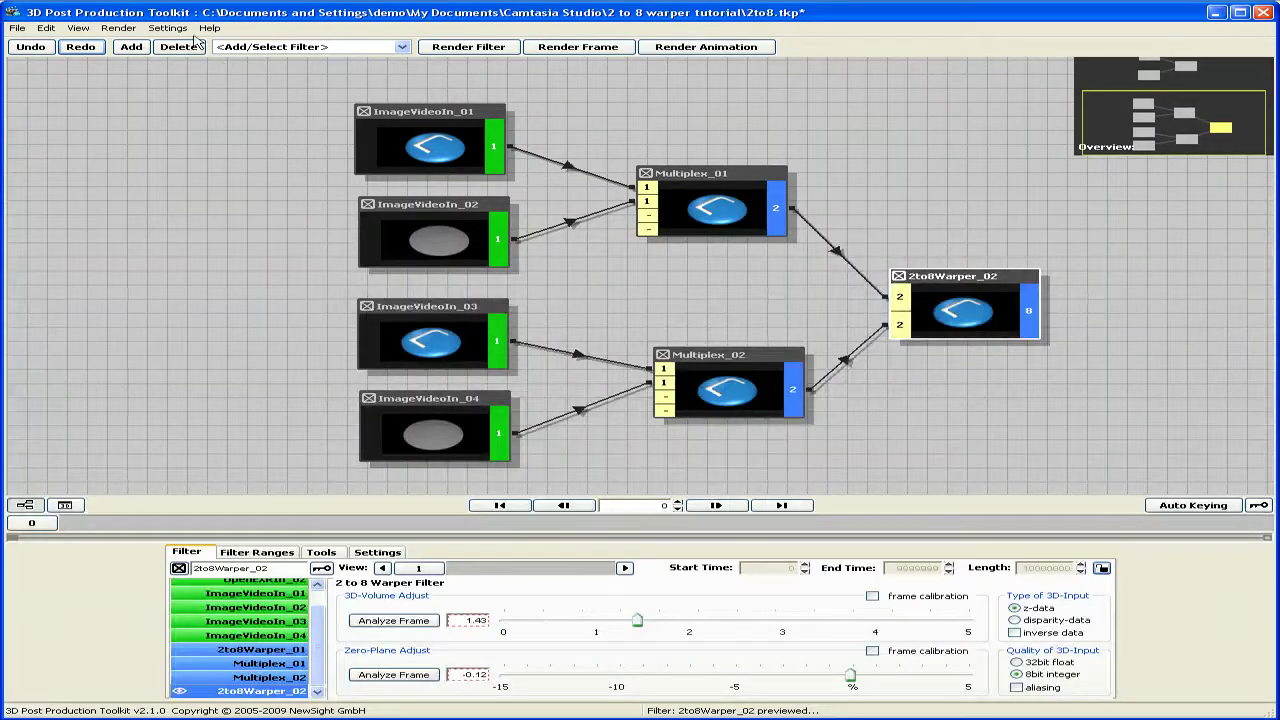
Step: Open the manual and expand the 2 to 8 Warper section of the Virtual Cam Technology tutorials
left_click(208, 28)
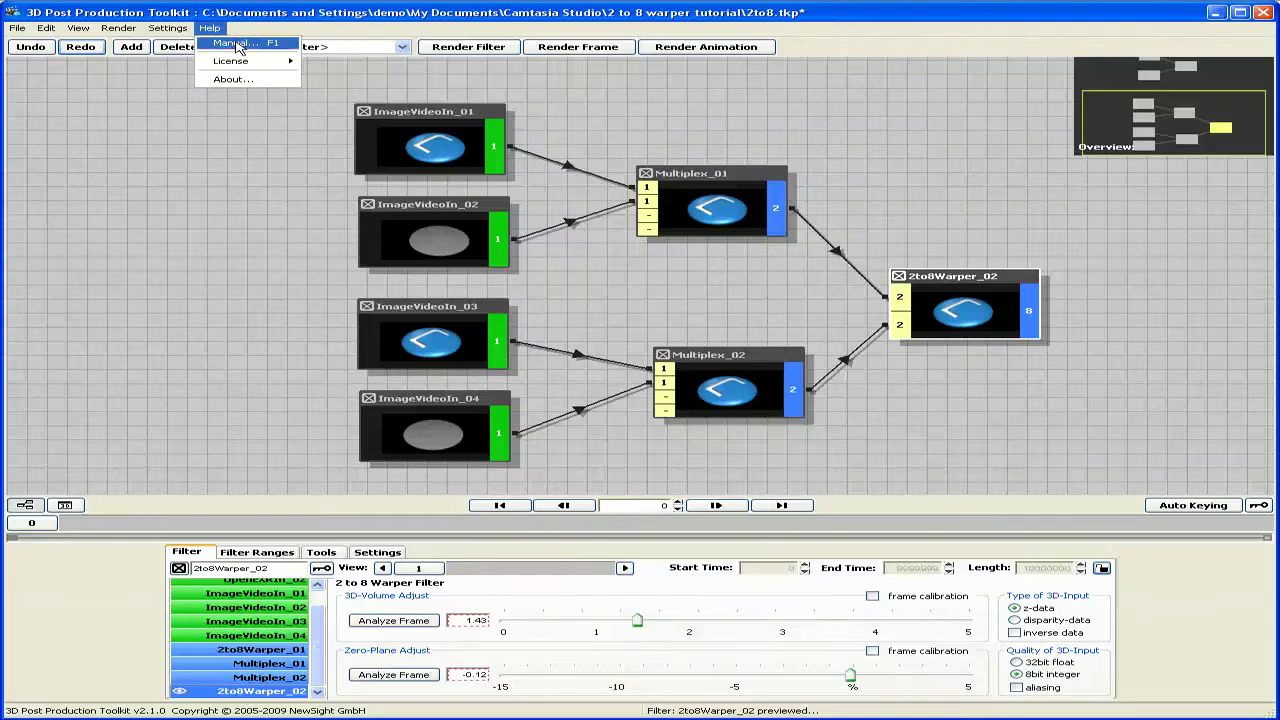
left_click(238, 45)
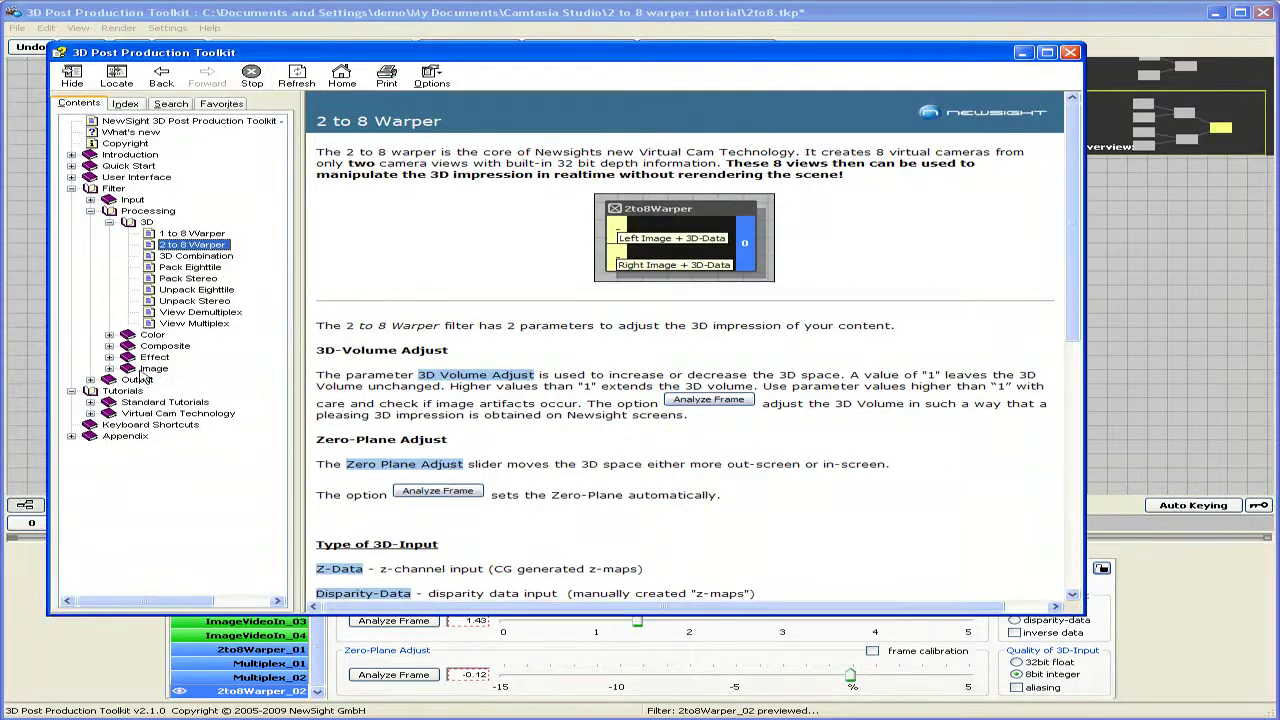
left_click(130, 415)
left_click(90, 413)
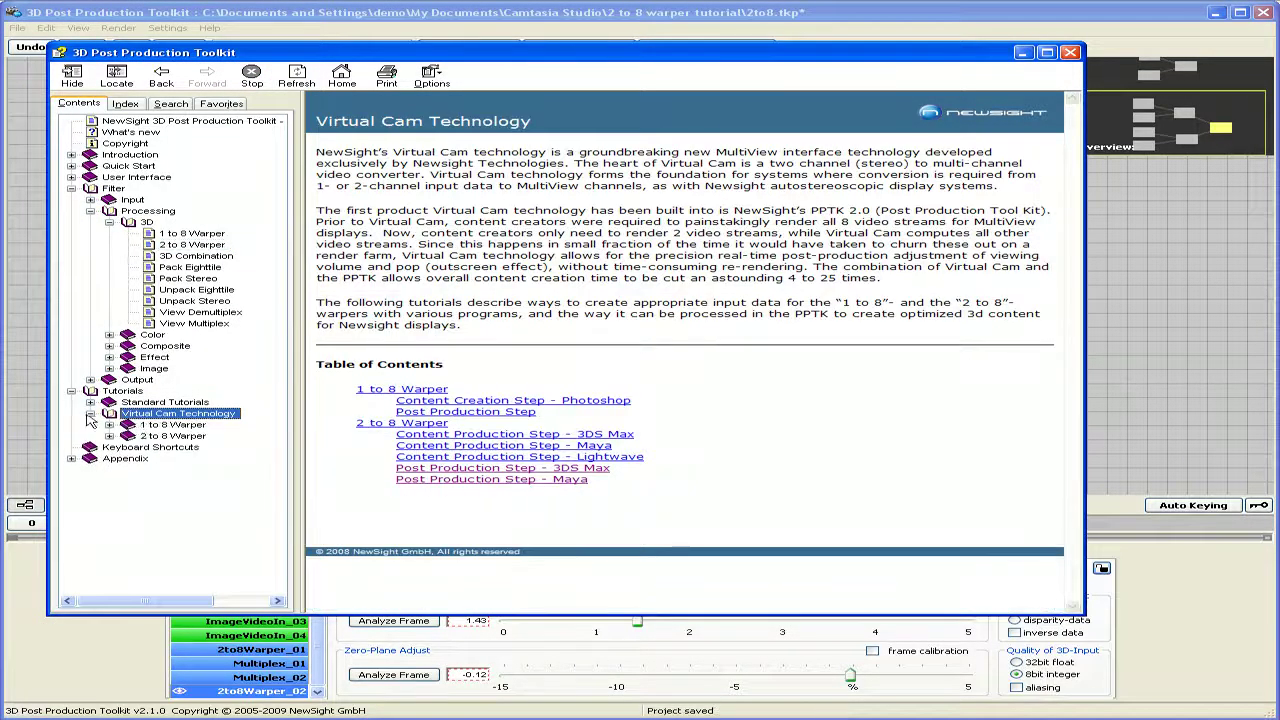
left_click(150, 437)
left_click(127, 437)
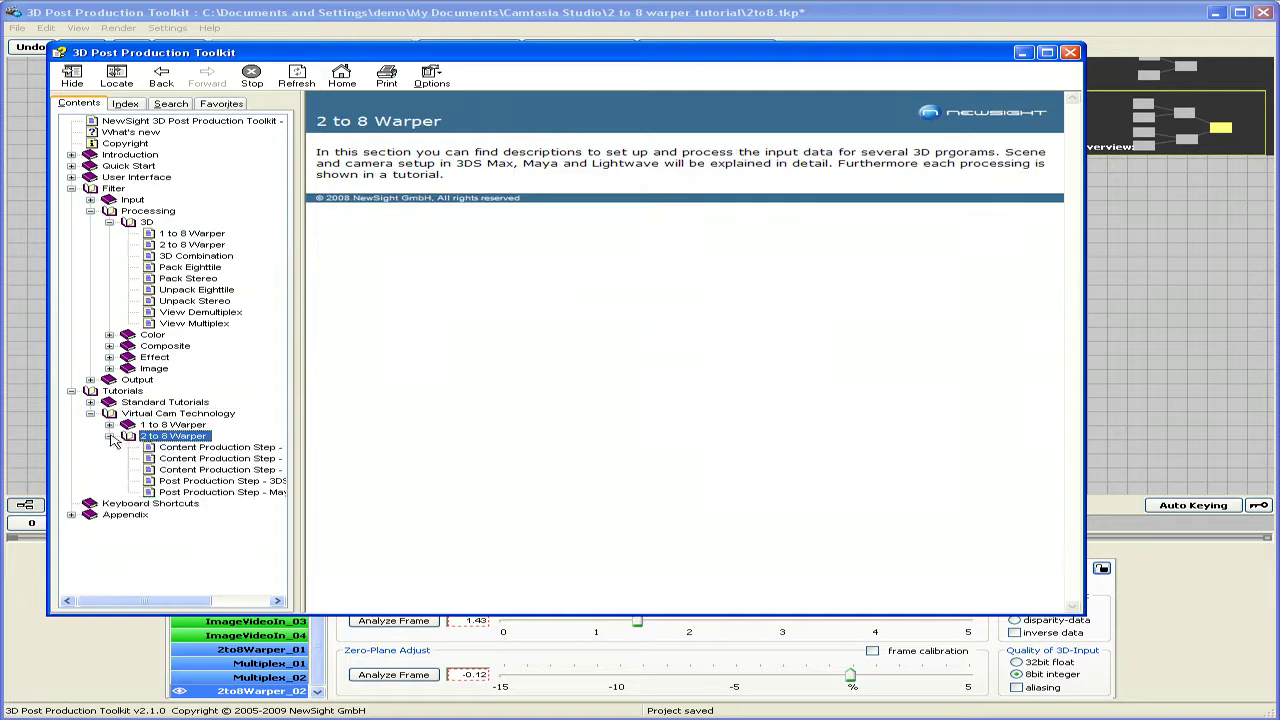
Step: Look through the 2 to 8 Warper content production and post production tutorial pages
left_click(190, 449)
left_click(210, 459)
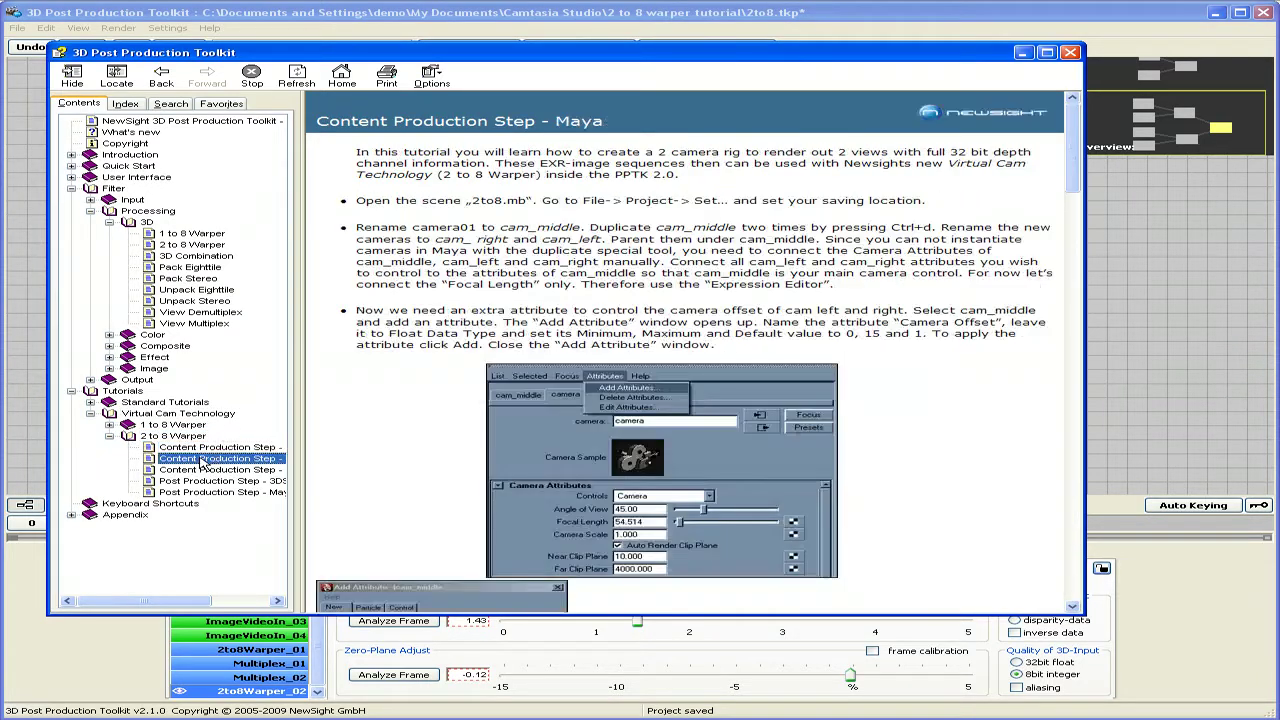
left_click(203, 470)
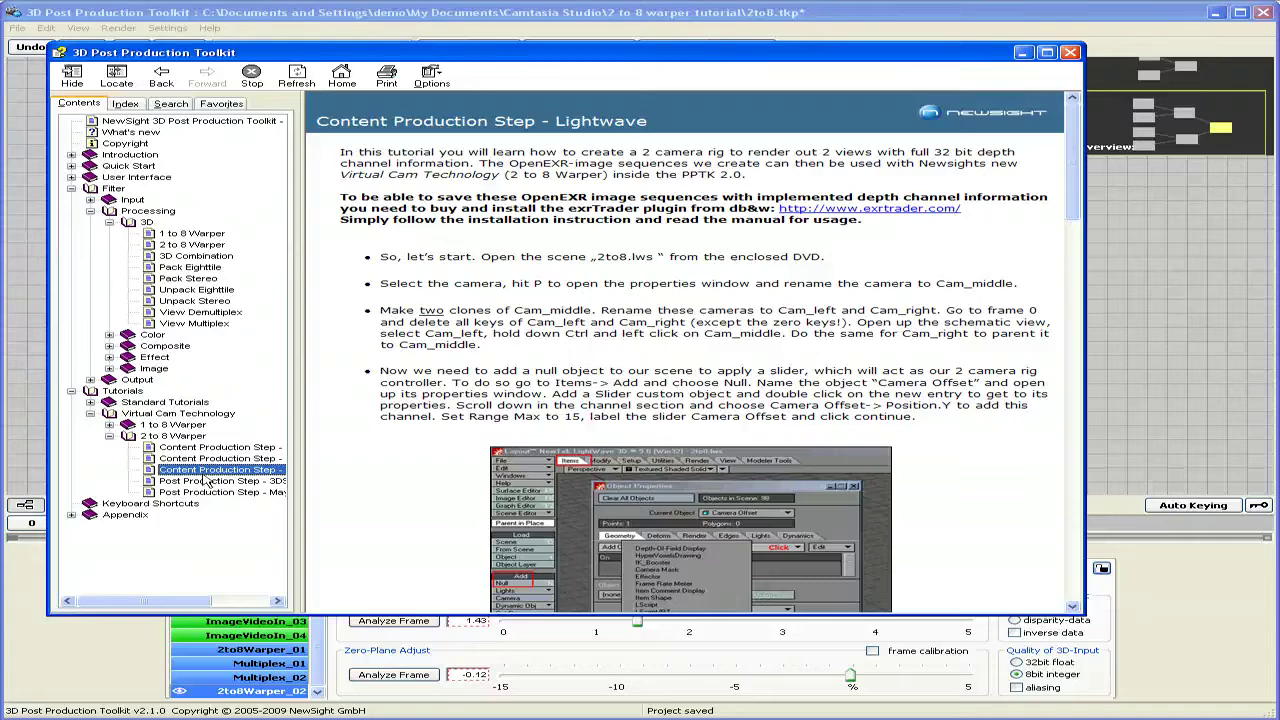
left_click(207, 481)
left_click(207, 492)
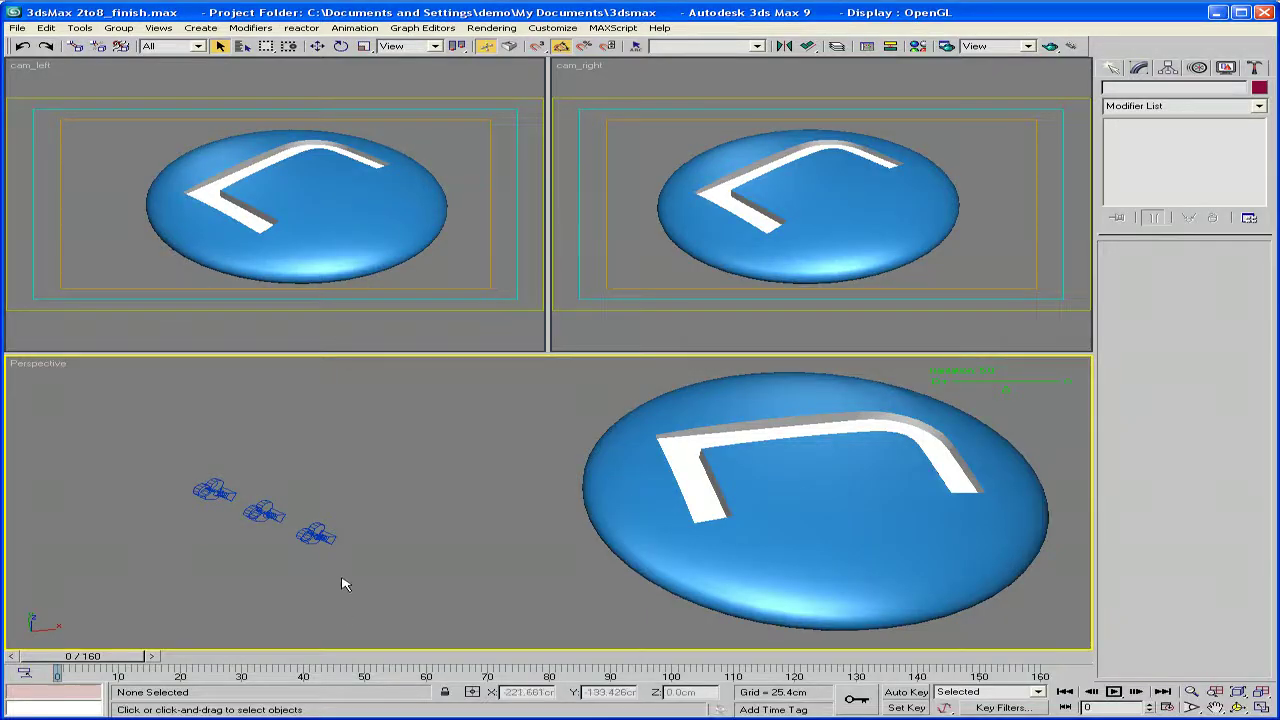
Step: Switch to 3ds Max and inspect the three-camera rig, the N_Logo mesh and the individual cameras in the Perspective view
left_click_drag(147, 447, 336, 553)
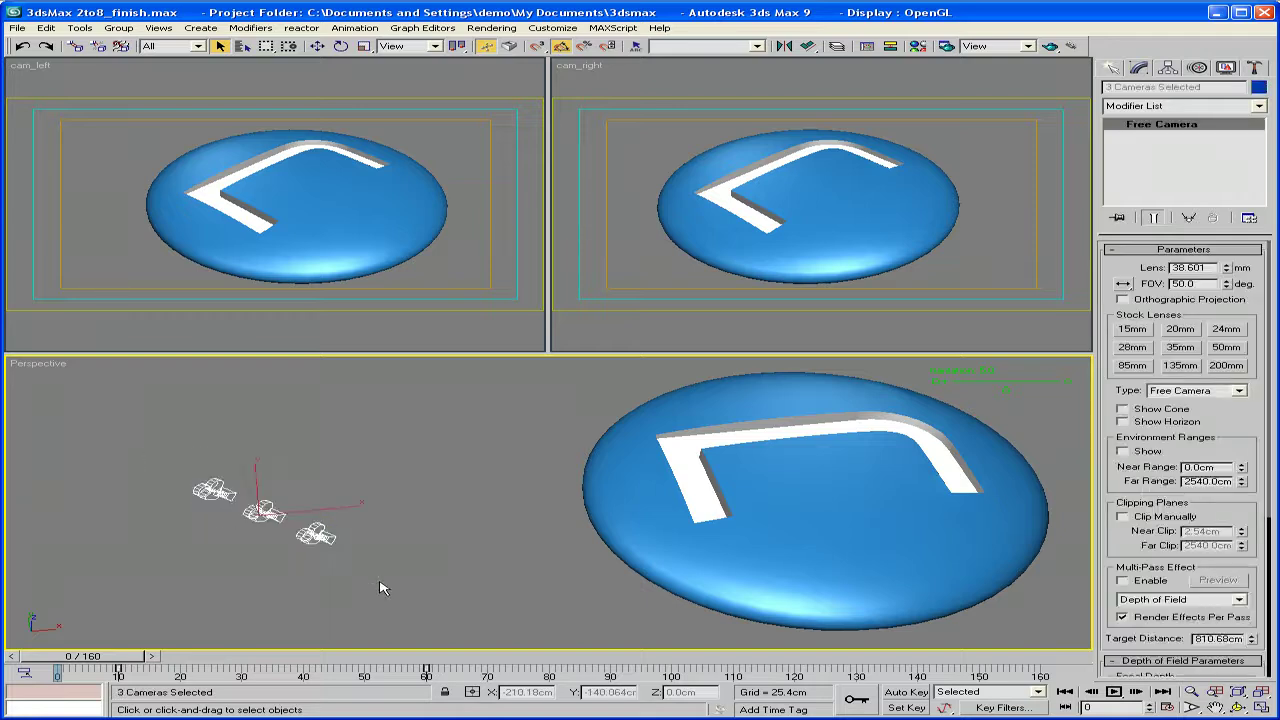
left_click(710, 492)
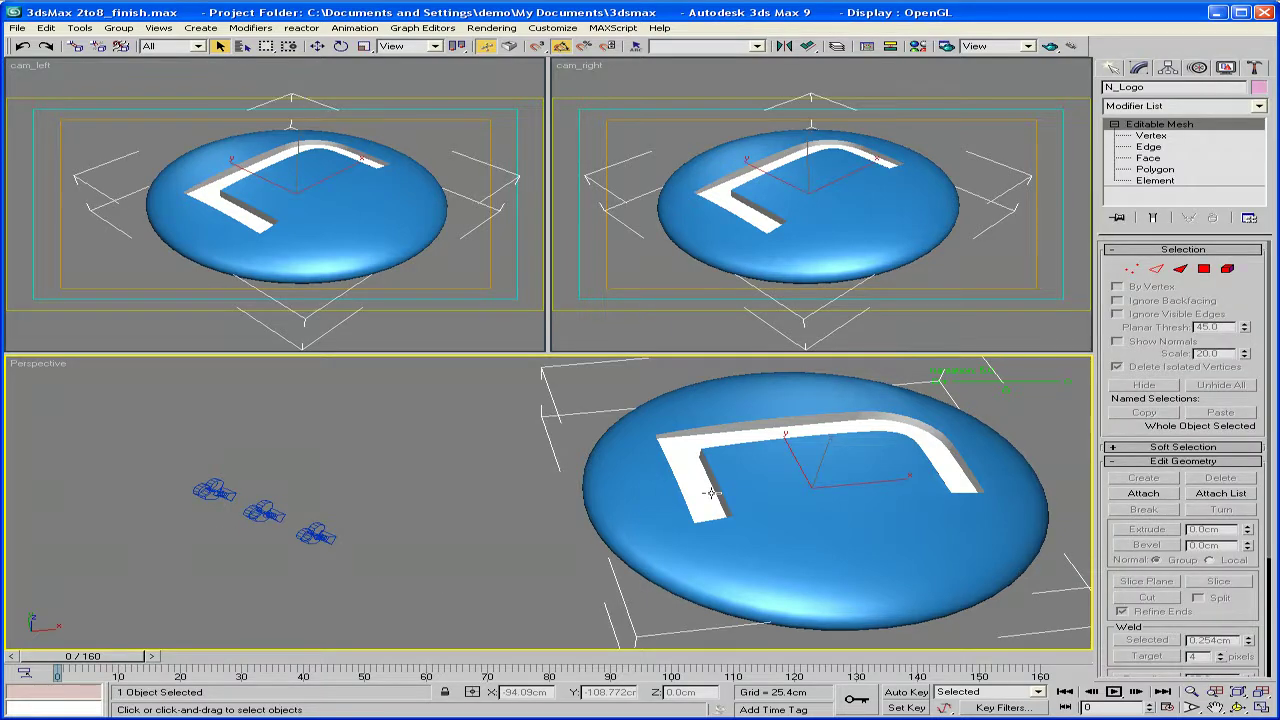
left_click_drag(104, 659, 72, 660)
left_click(264, 513)
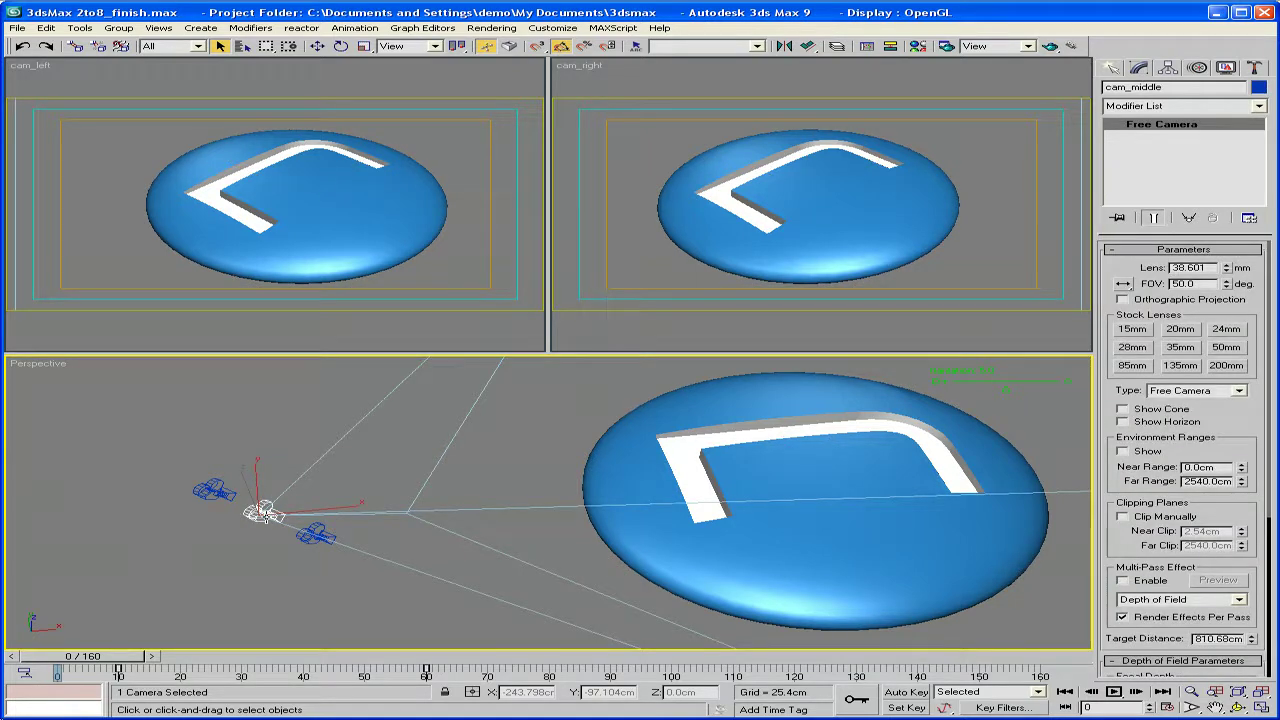
left_click(315, 535)
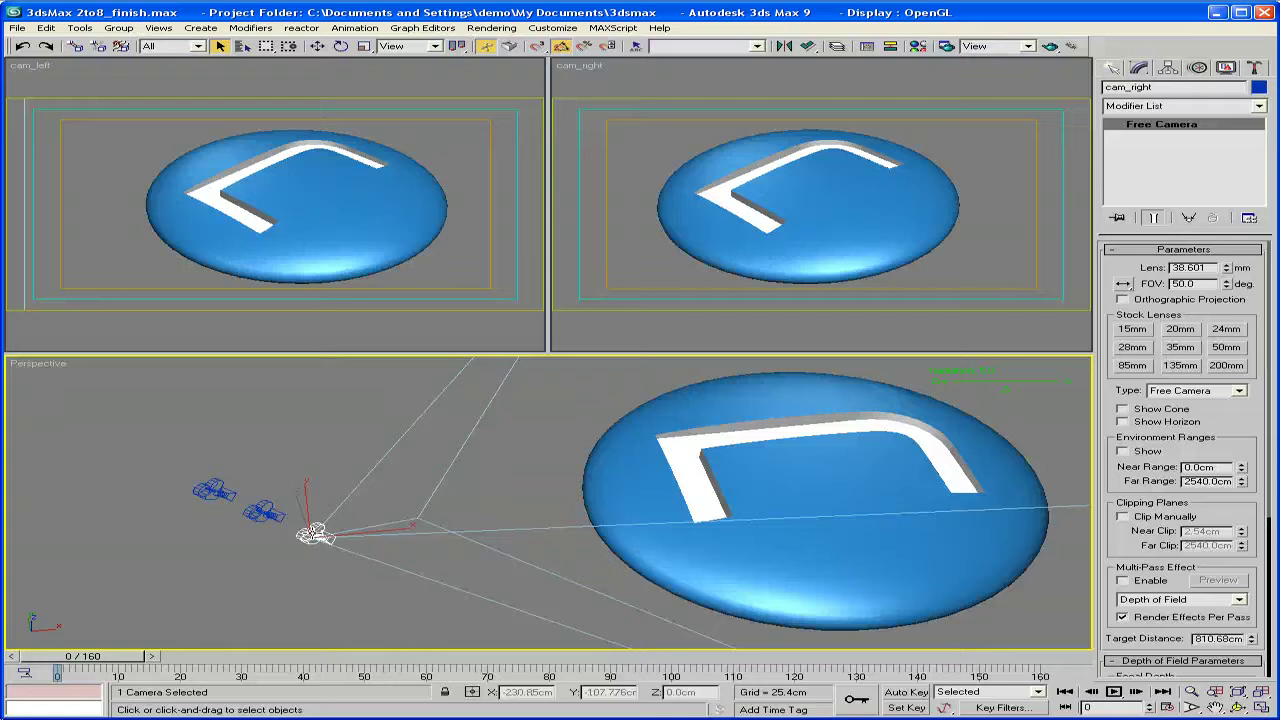
left_click(207, 488)
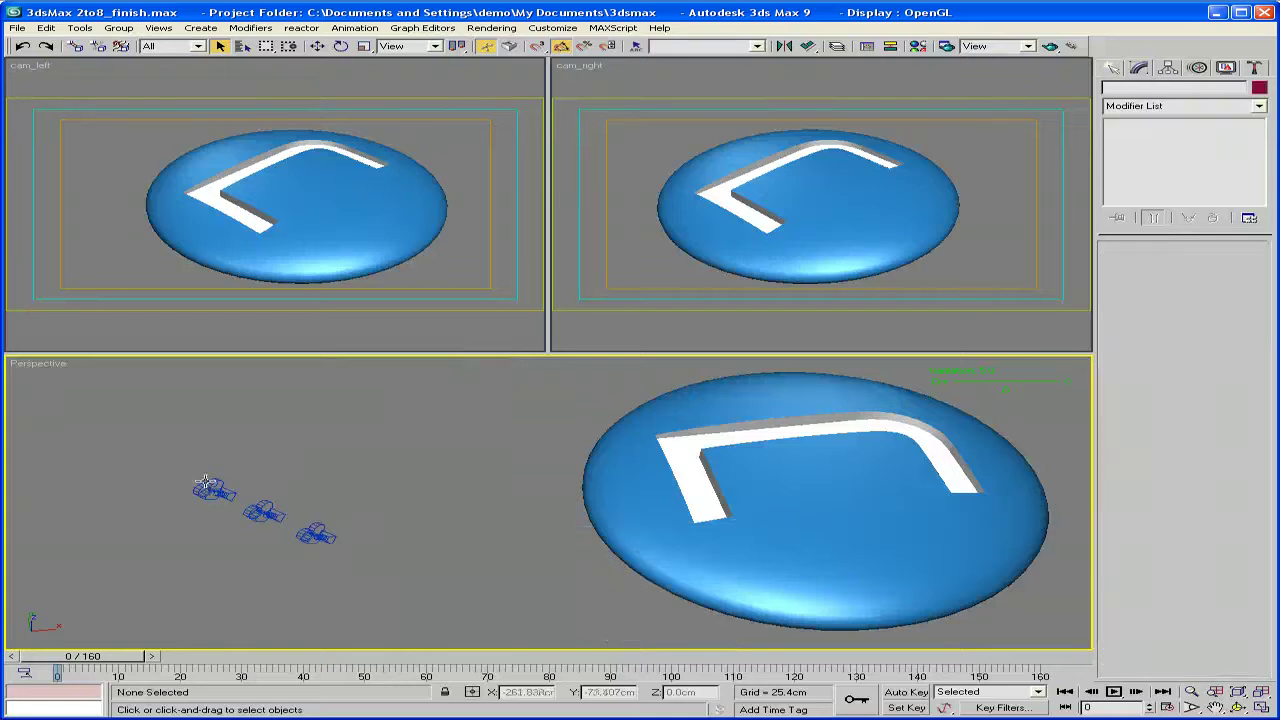
Step: Test the camera spacing by moving the translation slider to 7.4, restore its value to 5, and deselect it
mouse_move(1006, 390)
left_mouse_down()
mouse_move(1049, 388)
mouse_move(962, 389)
mouse_move(1031, 391)
left_mouse_up()
left_click(1031, 391)
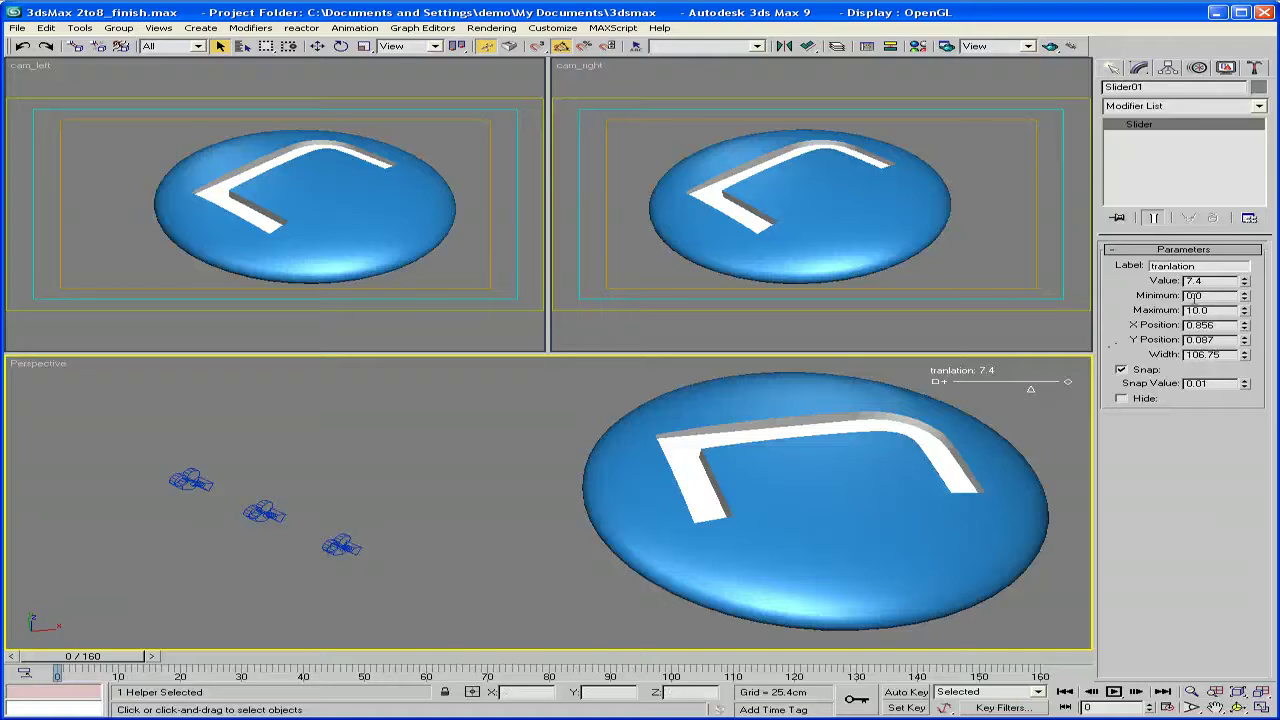
double_click(1214, 282)
type("5")
key("Return")
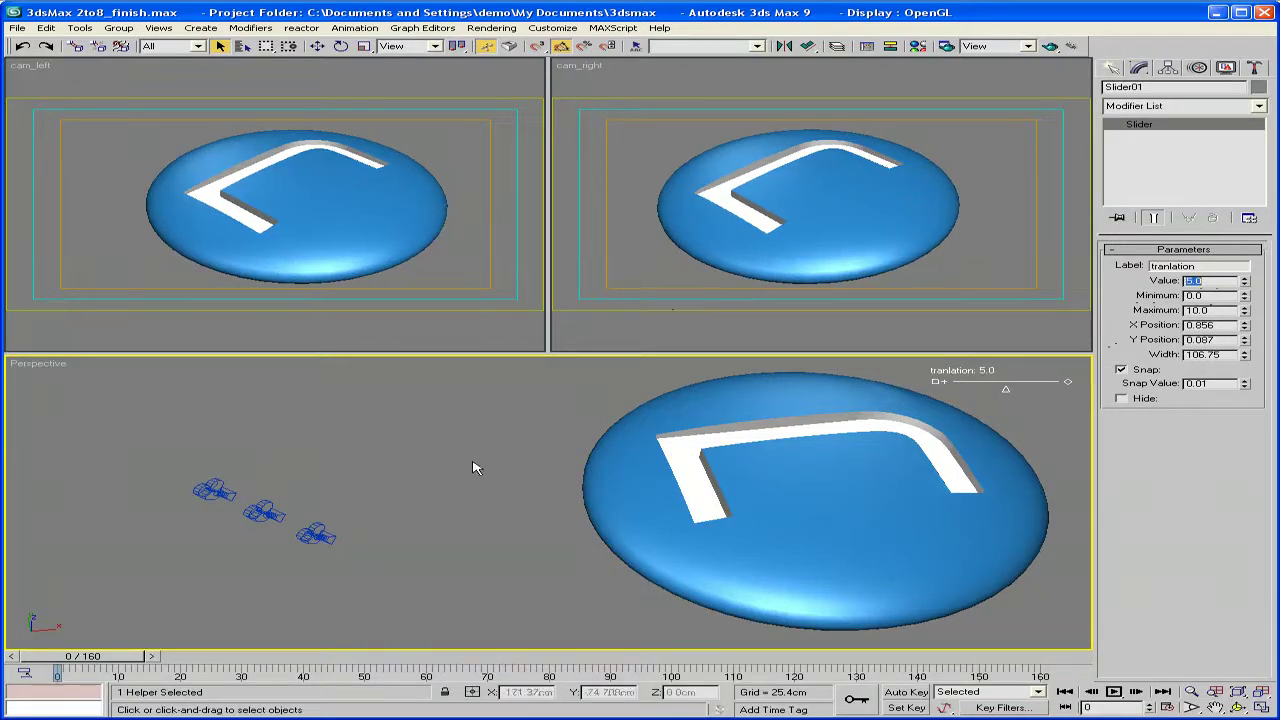
left_click(445, 405)
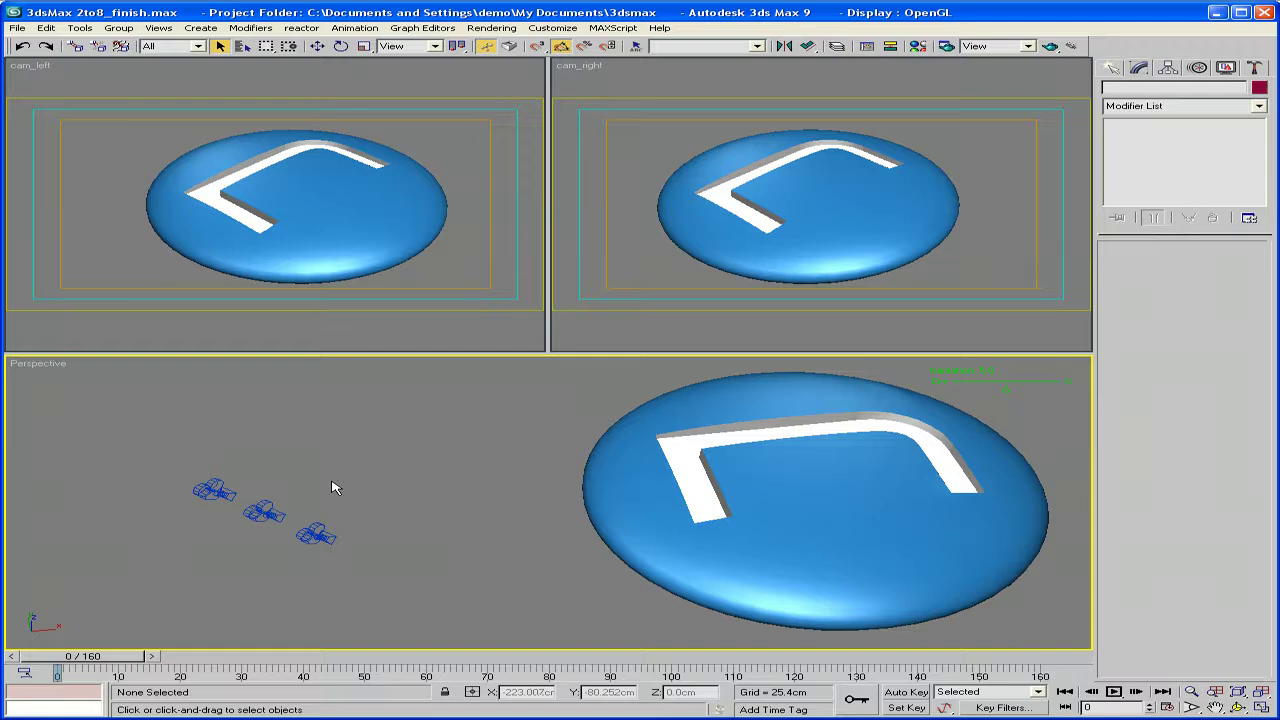
Step: Select cam_middle, cam_right and cam_left in turn to identify each camera of the rig
left_click(263, 511)
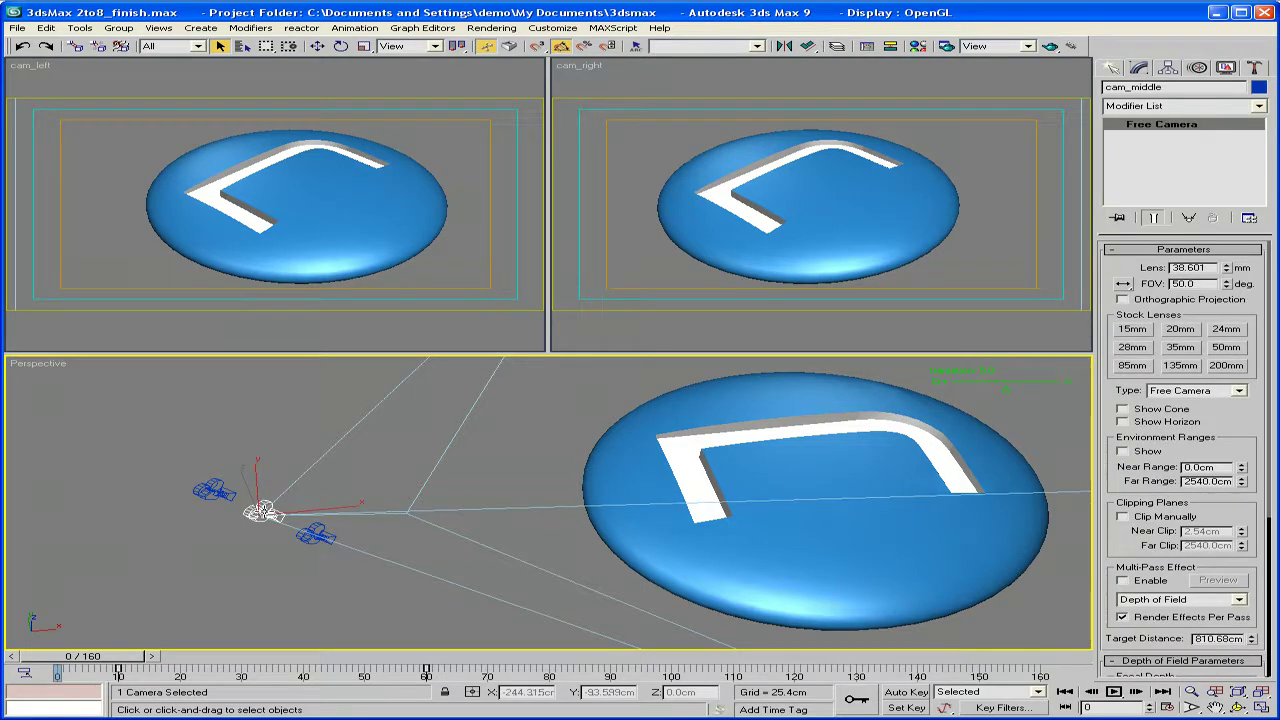
left_click(315, 534)
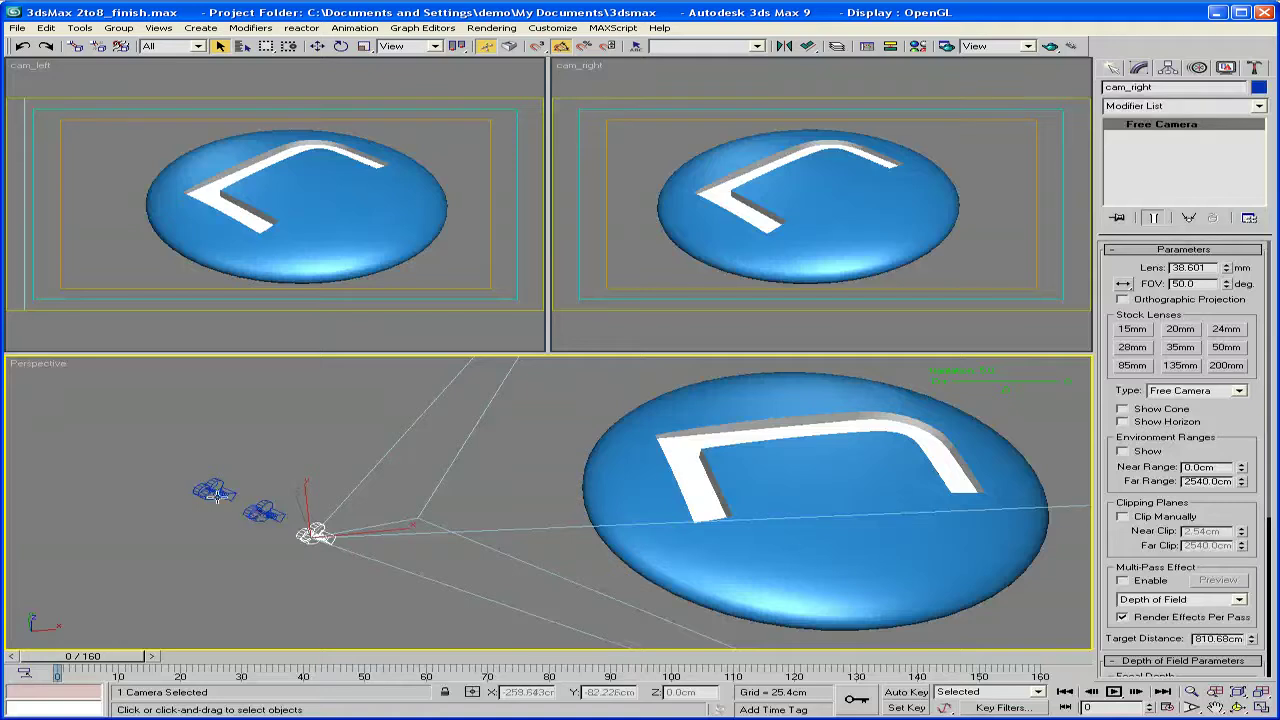
left_click(216, 494)
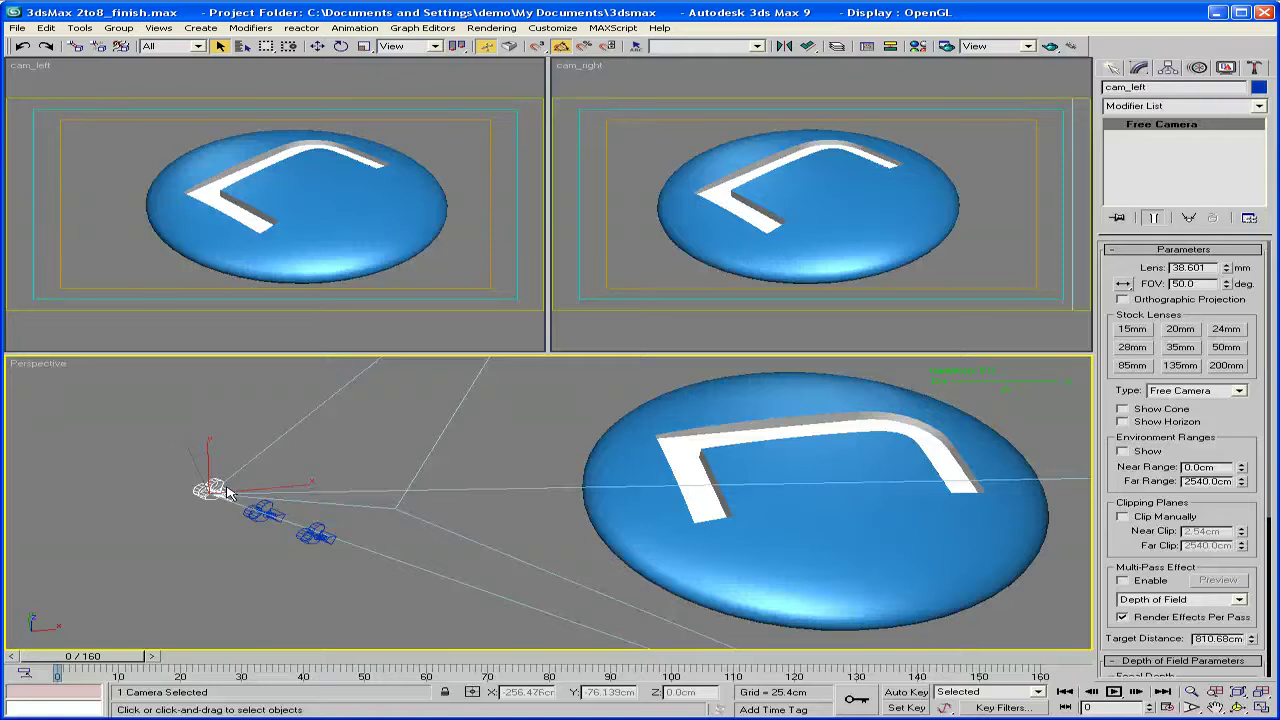
Step: Open Batch Render and add two views to the render list
left_click(491, 28)
left_click(533, 106)
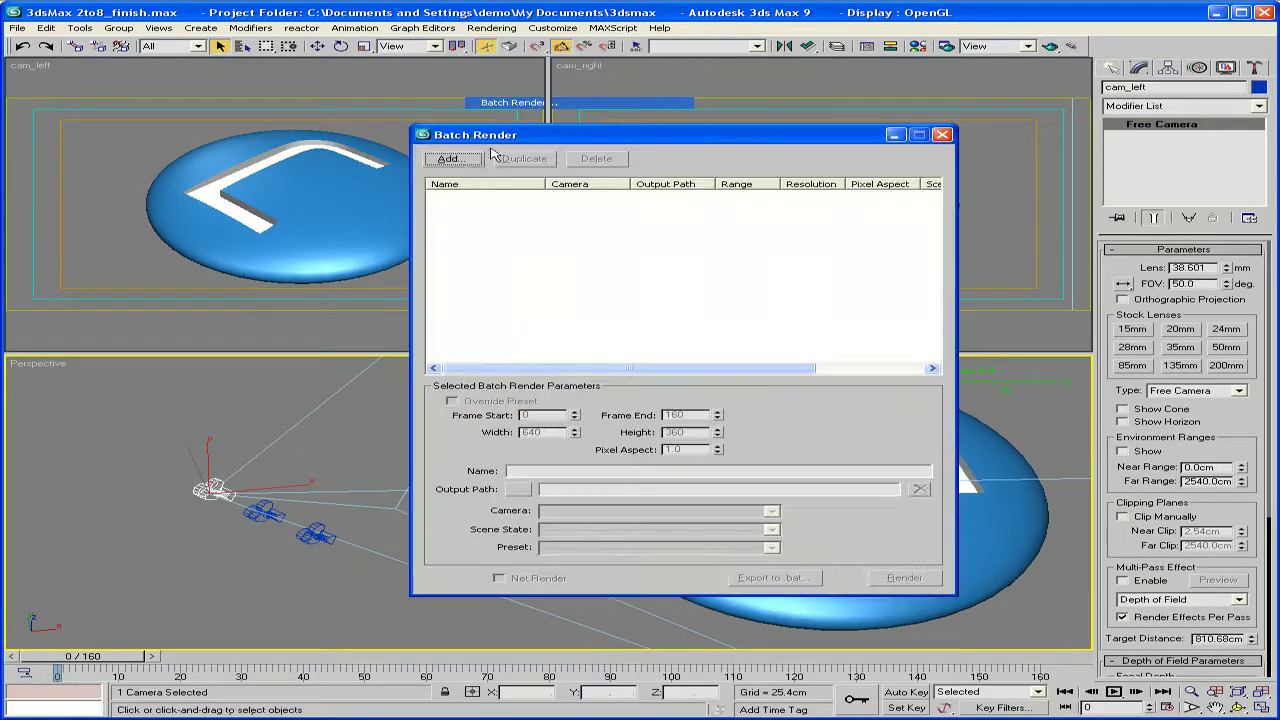
left_click(452, 164)
left_click(452, 164)
Step: Rename the batch views View01 and View02 as ViewLeft and ViewRight
left_click(458, 198)
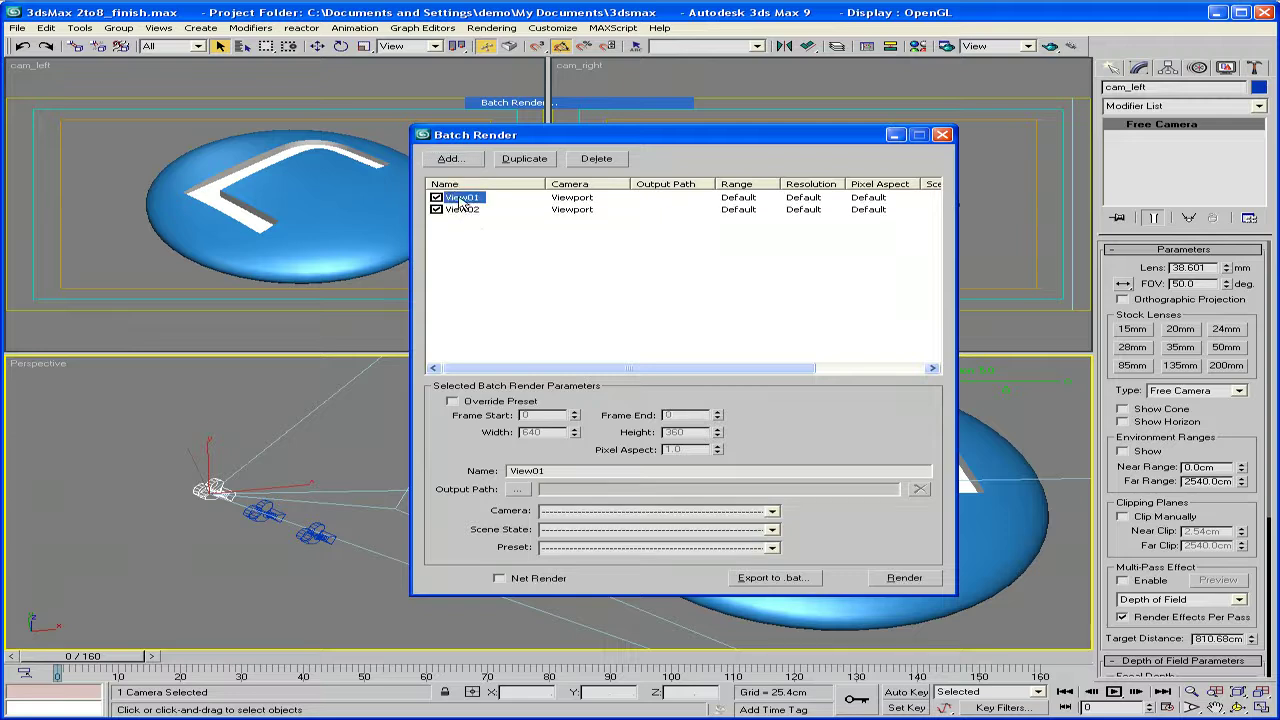
left_click(555, 470)
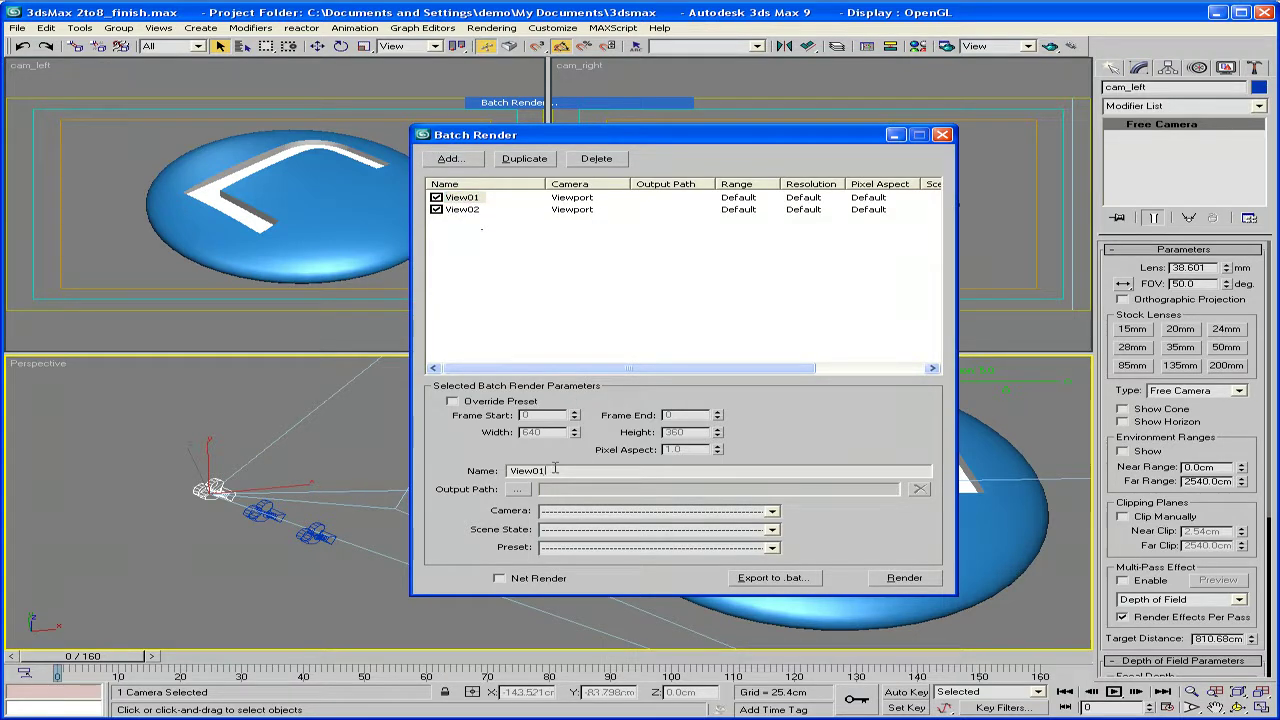
key("BackSpace")
key("BackSpace")
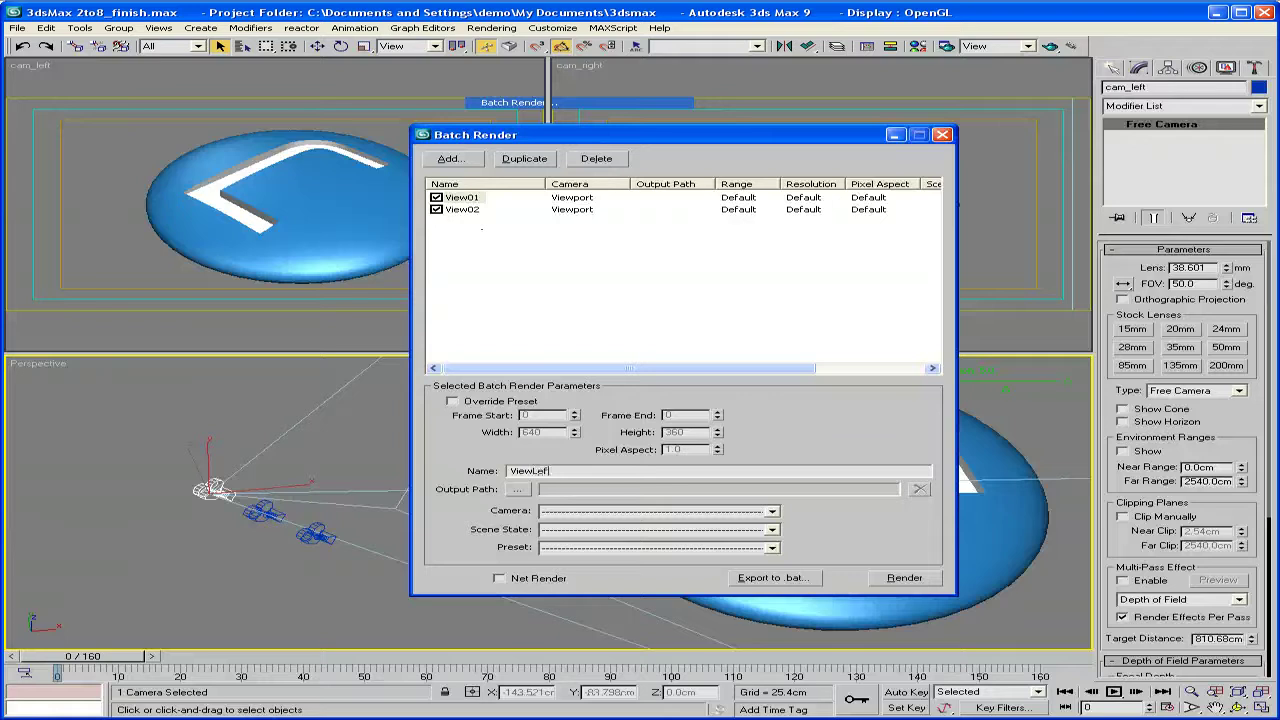
left_click(465, 210)
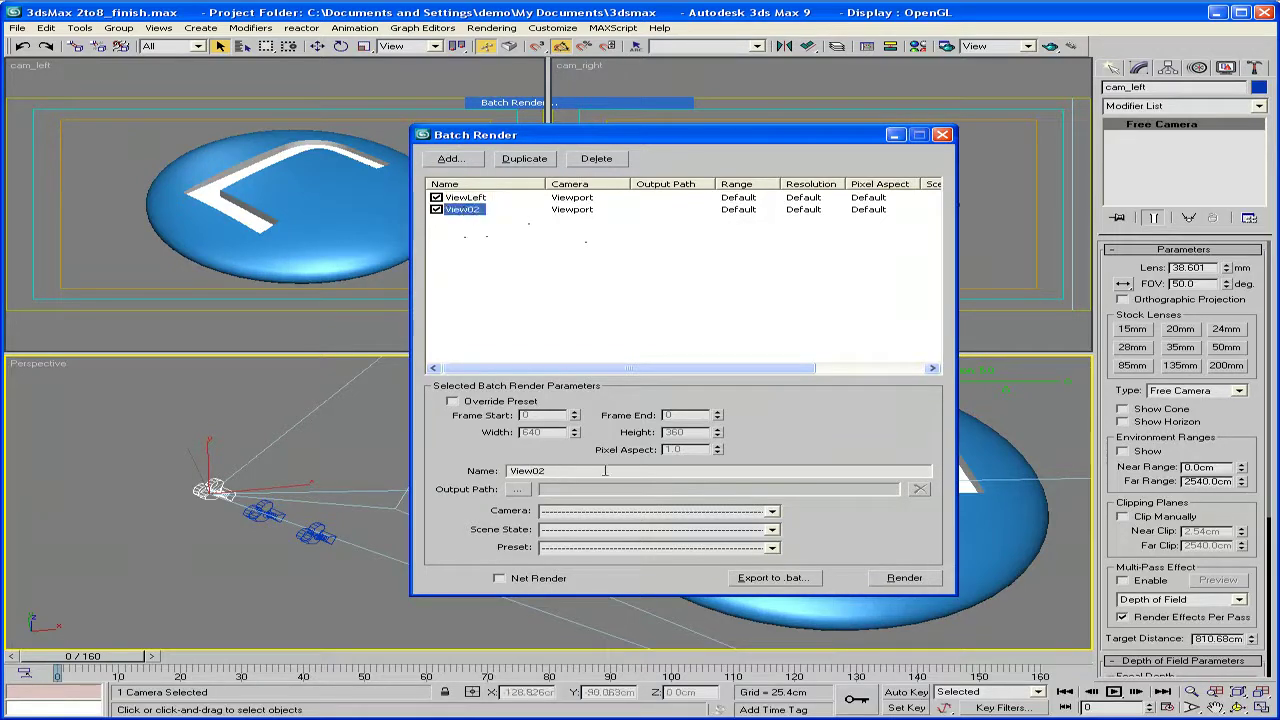
left_click(566, 470)
type("Right")
key("Return")
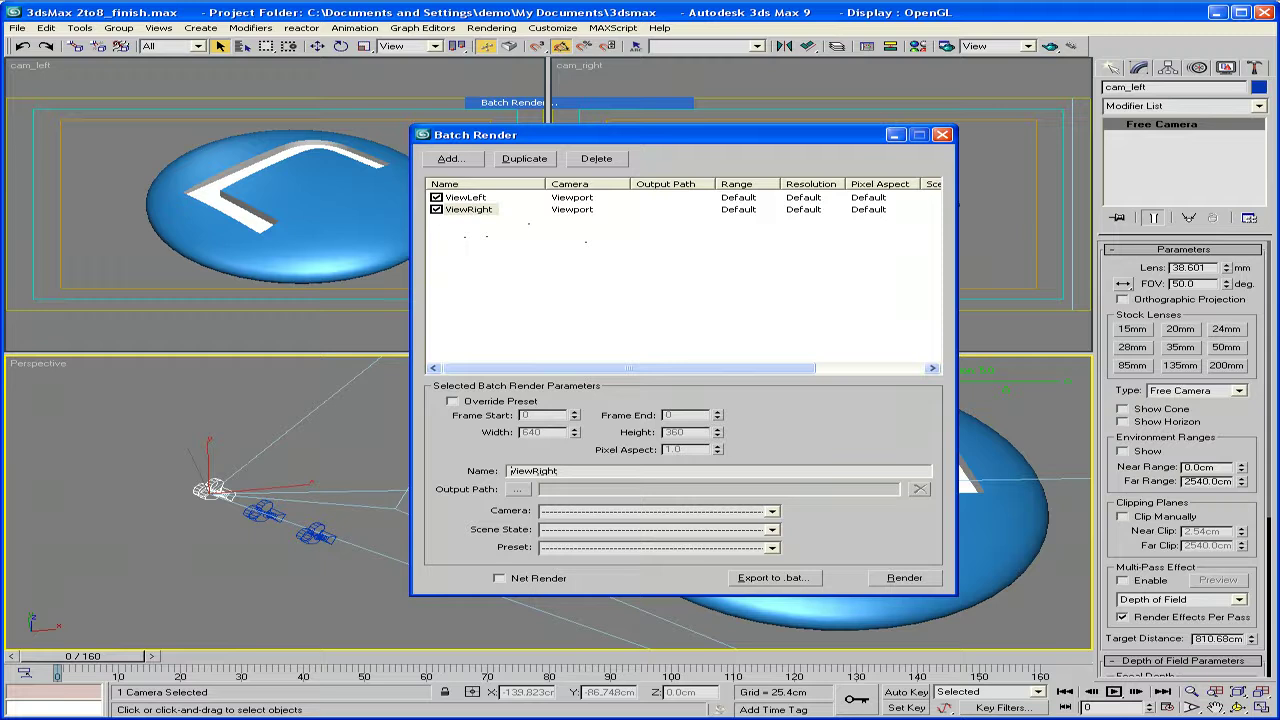
Step: Assign the cam_left camera to the ViewLeft batch view
left_click(470, 198)
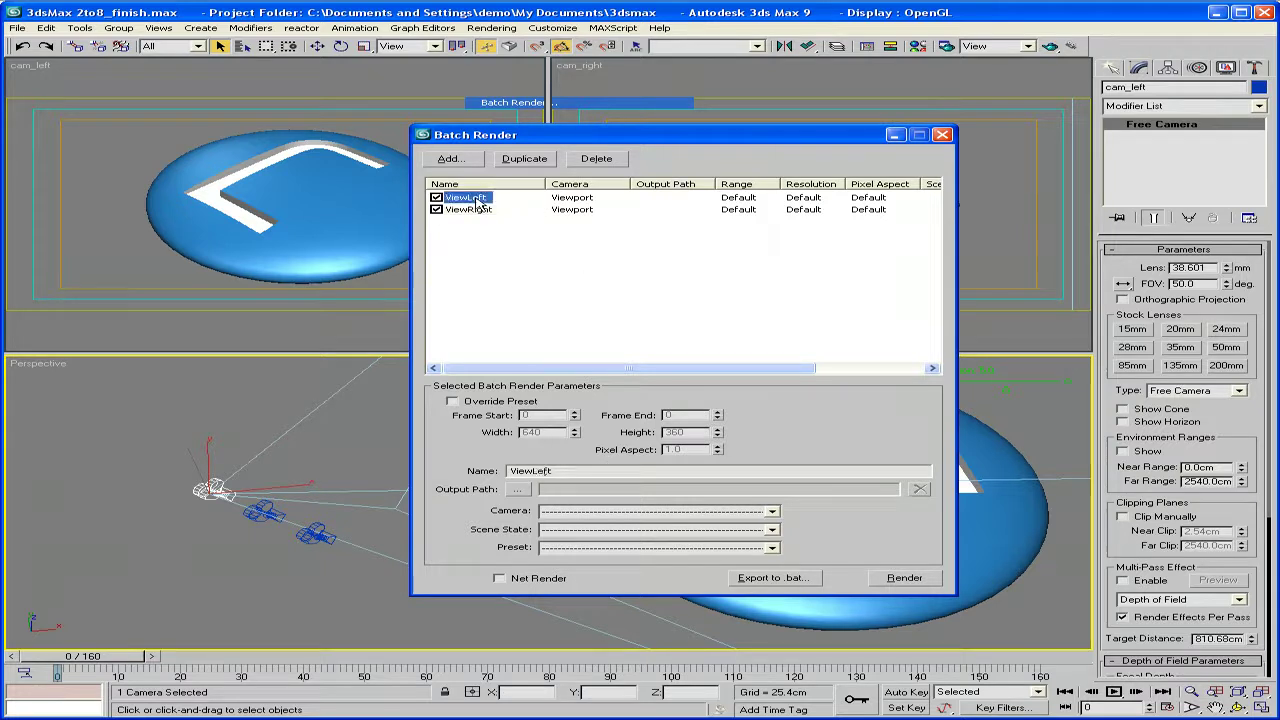
left_click(771, 511)
left_click(731, 534)
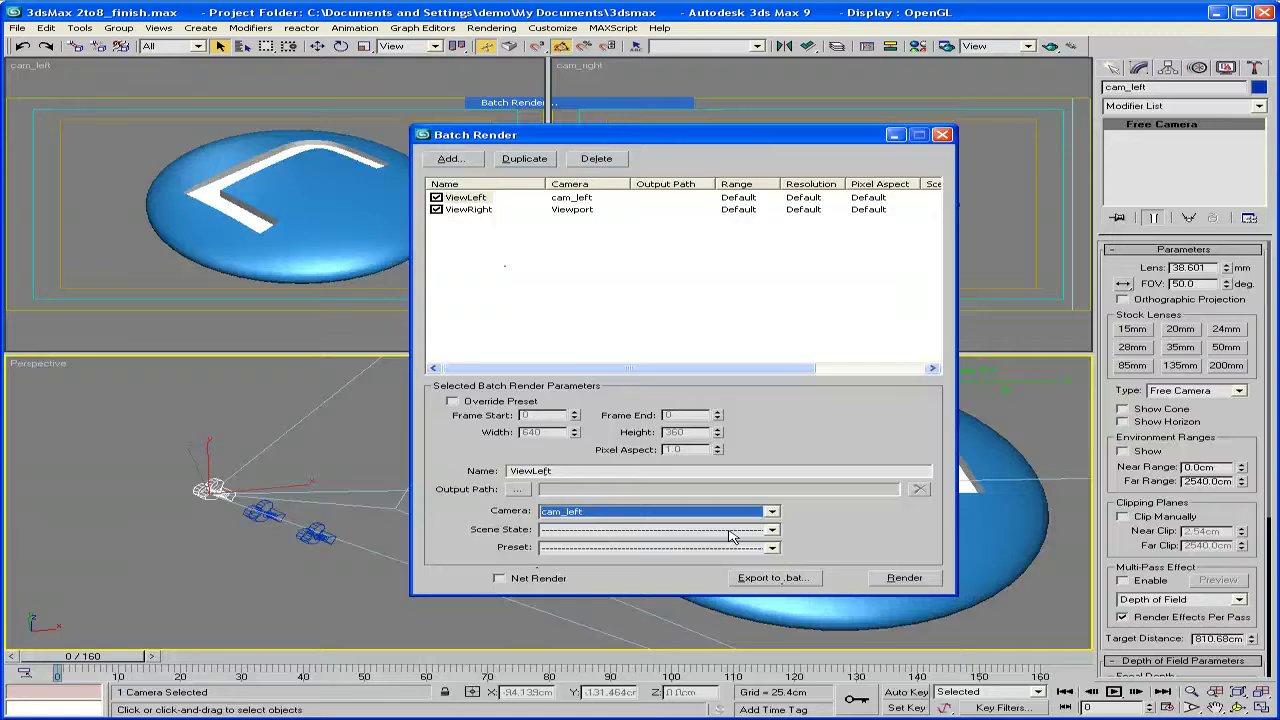
Step: For ViewLeft's output path, create a folder named CamLeft inside renderoutput and open it
left_click(516, 489)
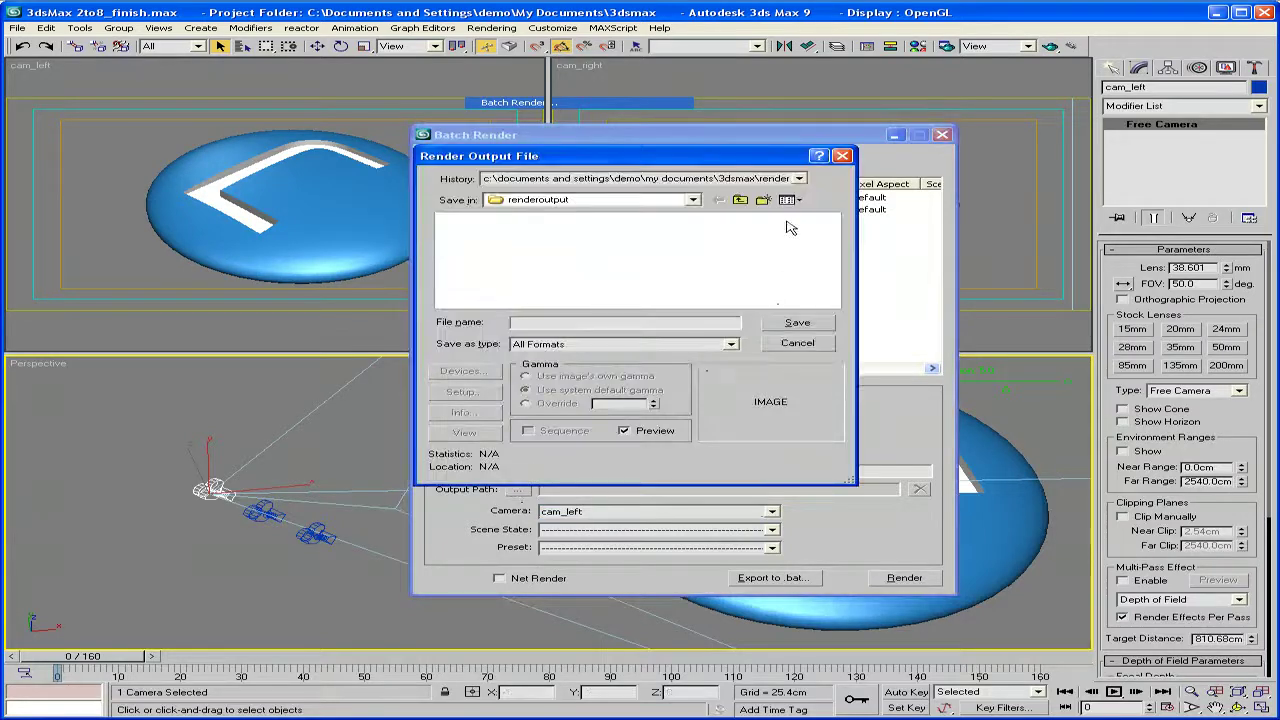
left_click(762, 200)
type("Cam")
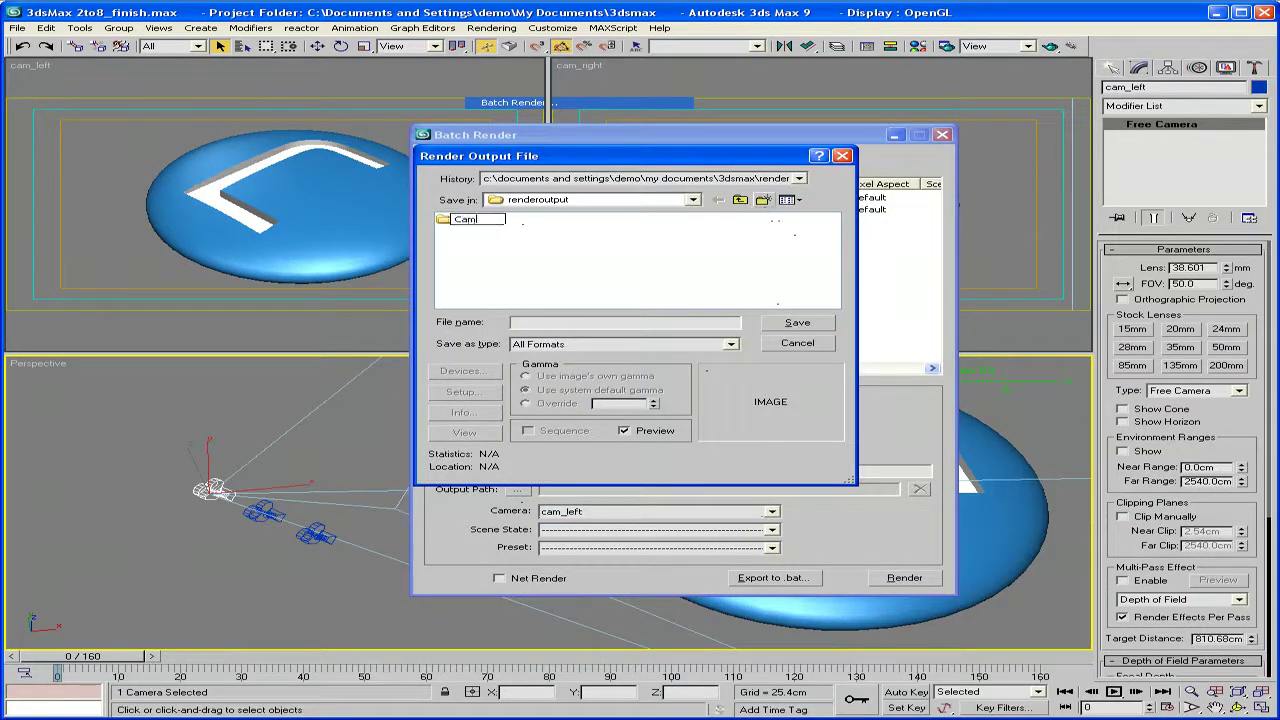
type("Left")
key("Return")
double_click(462, 220)
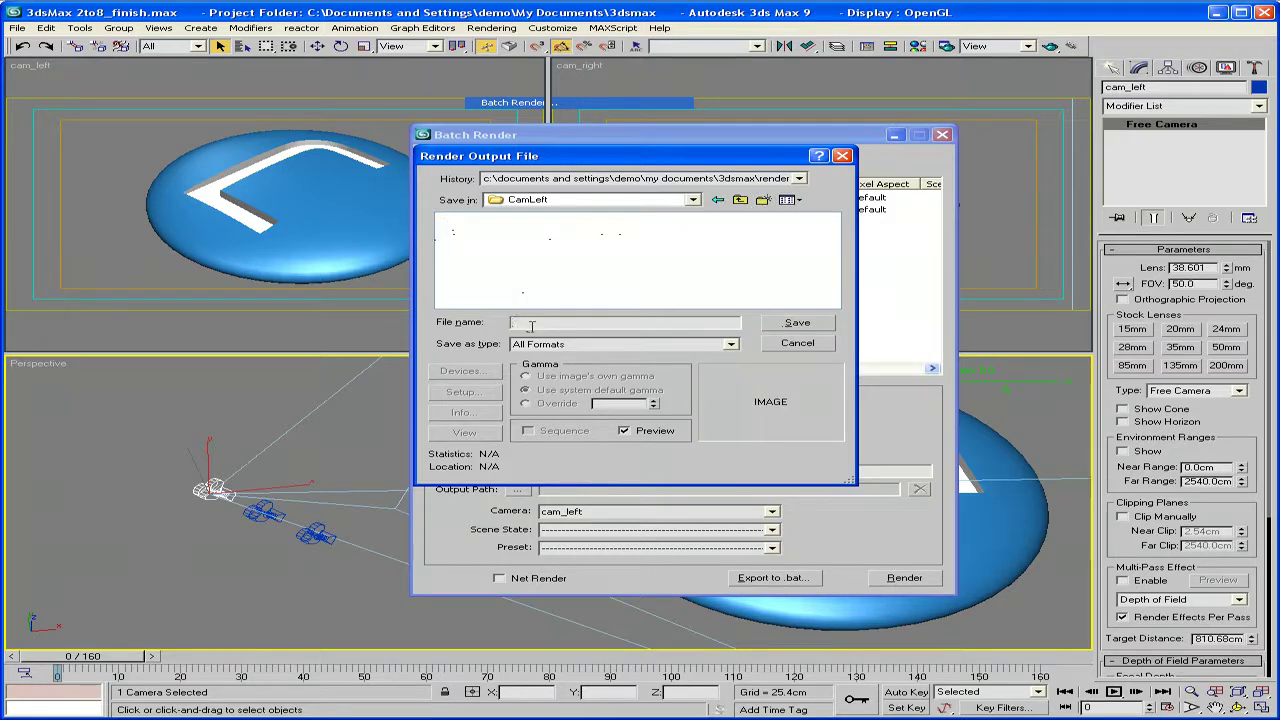
Step: Save ViewLeft's render output in the CamLeft folder as an OpenEXR image file named CamLeft
type("CamLeft")
left_click(731, 344)
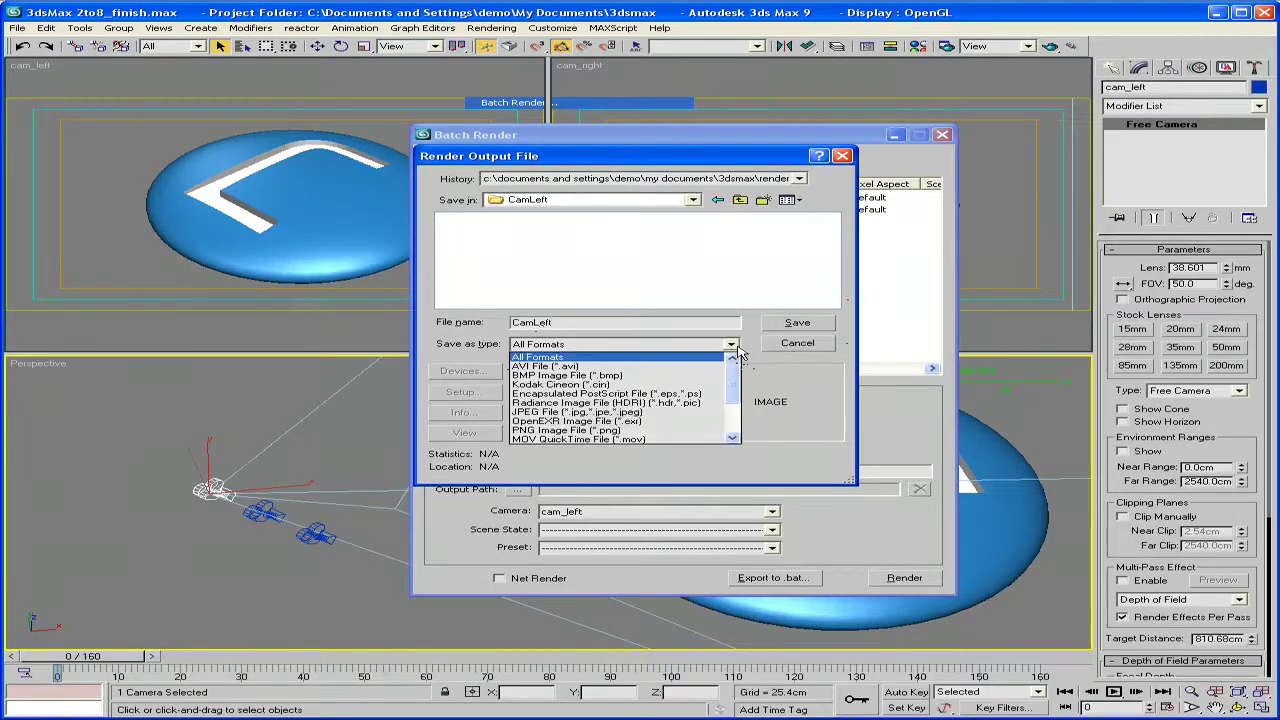
left_click(612, 424)
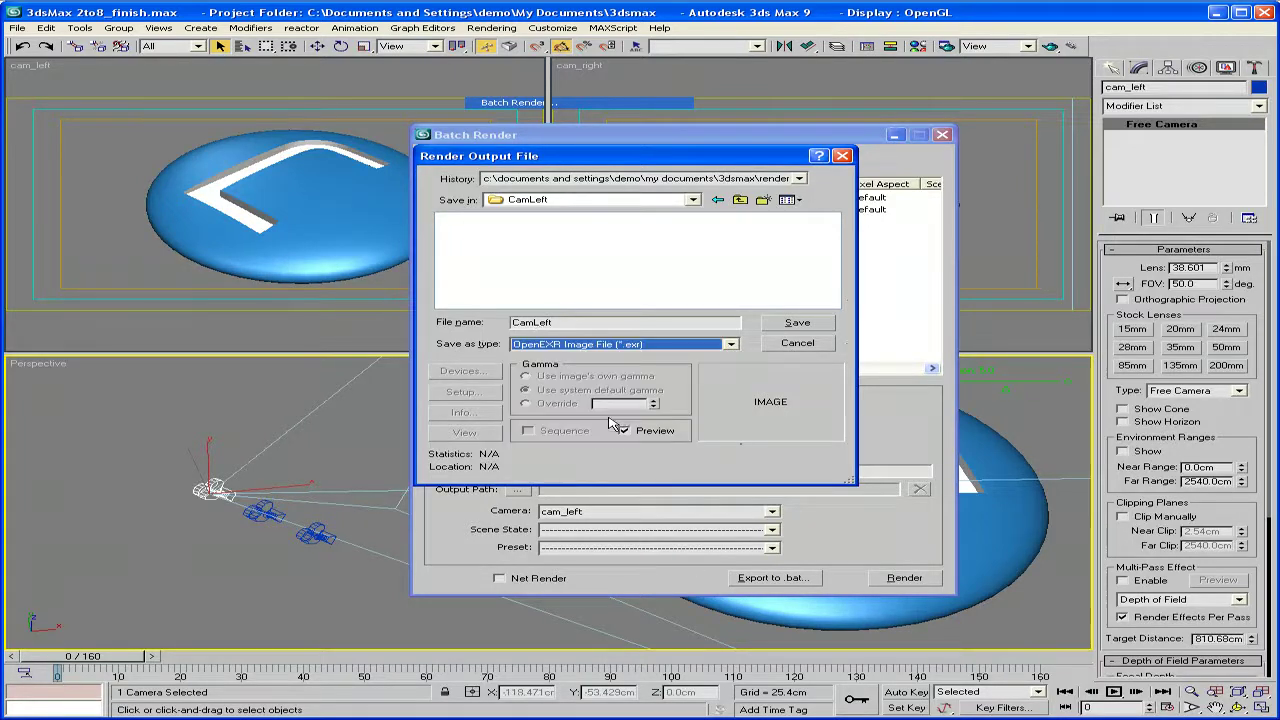
left_click(797, 325)
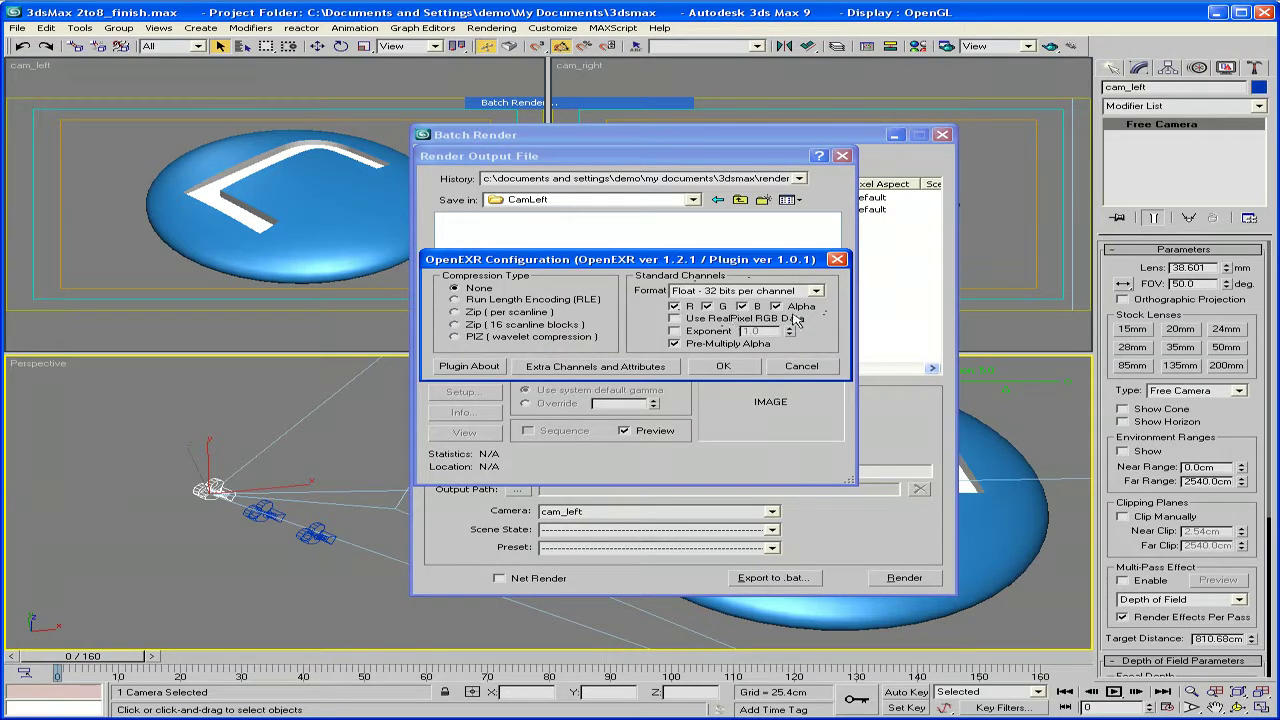
Step: Add a Z-Buffer channel with the Float - 32 bit float data type to the OpenEXR output and accept the configuration
left_click(570, 368)
left_click(446, 518)
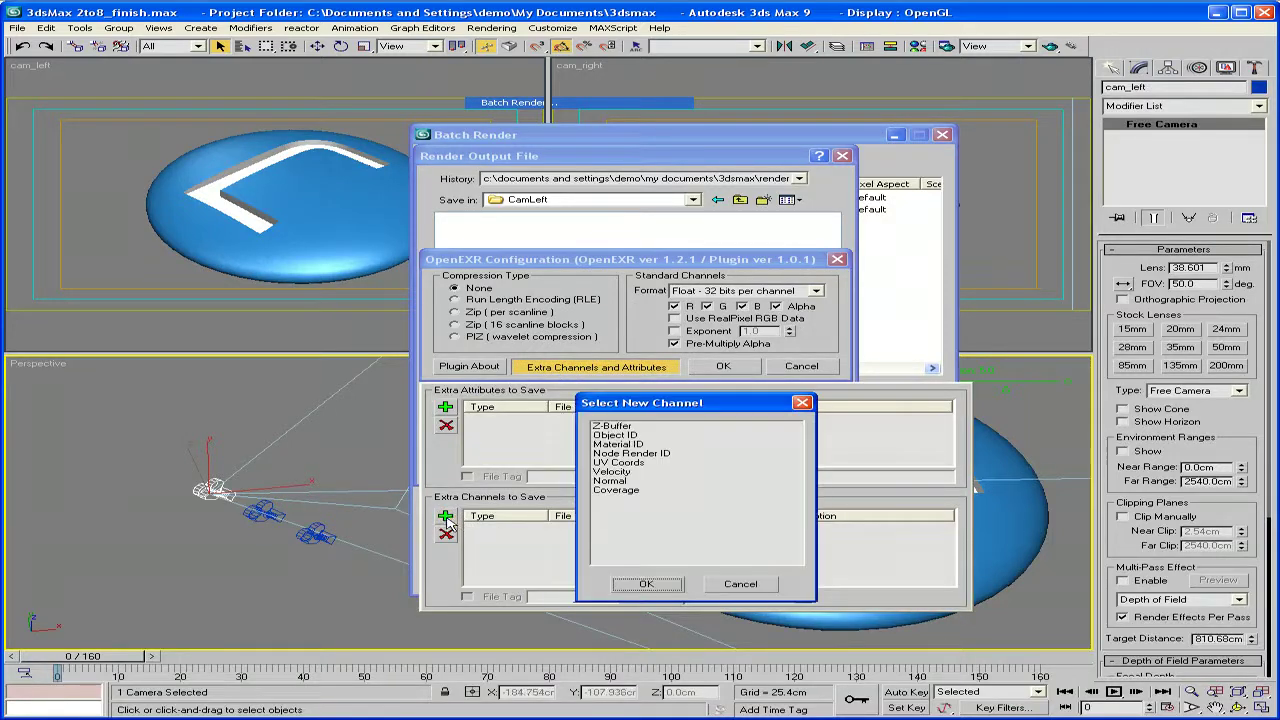
left_click(614, 427)
left_click(648, 584)
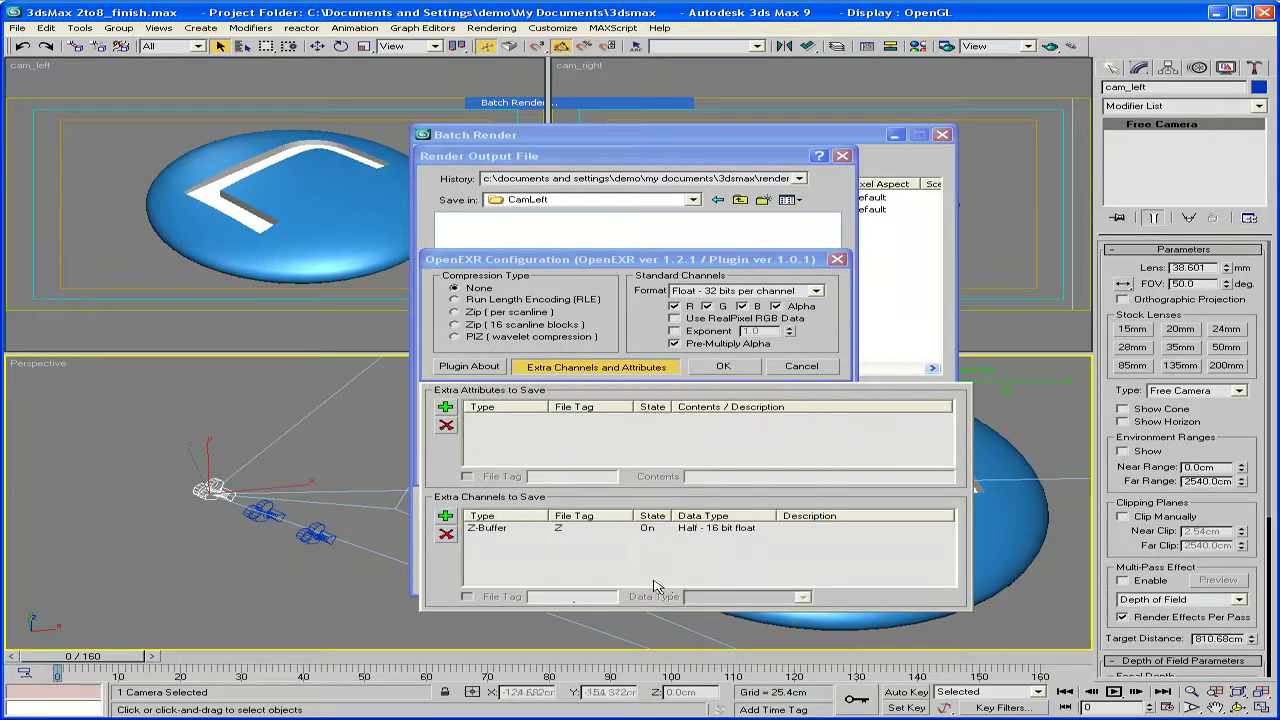
left_click(714, 529)
left_click(803, 597)
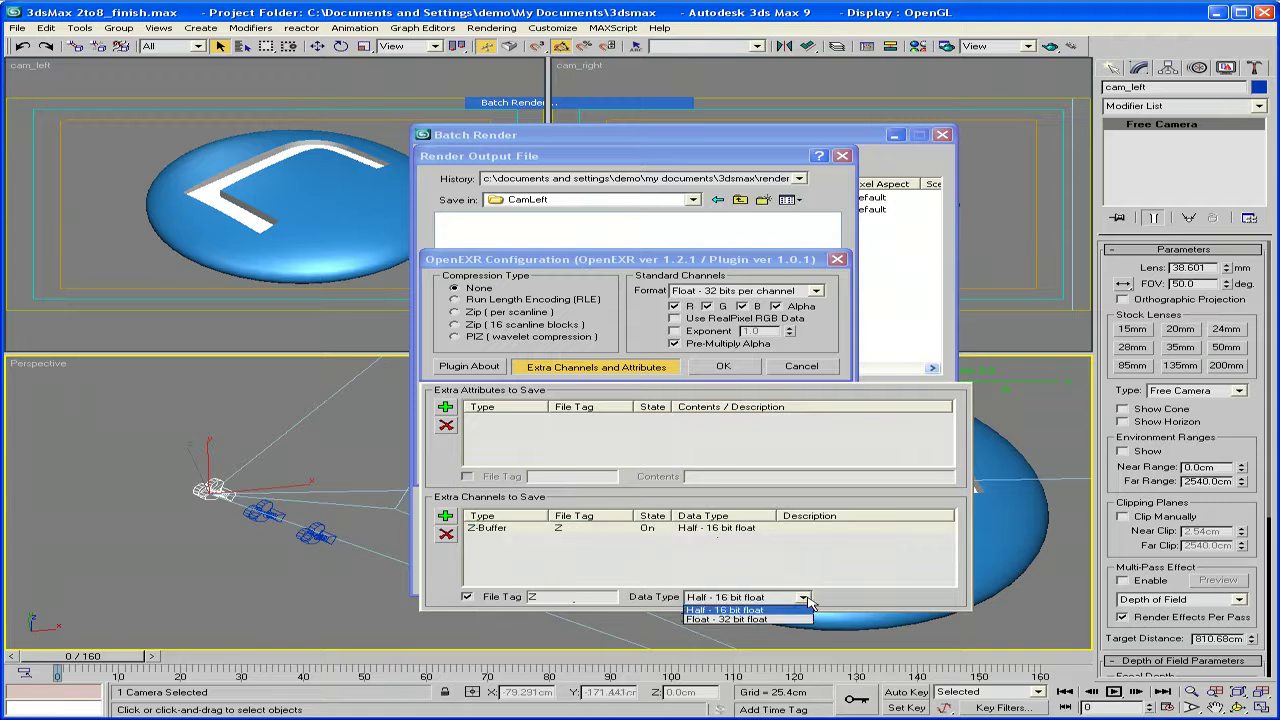
left_click(772, 620)
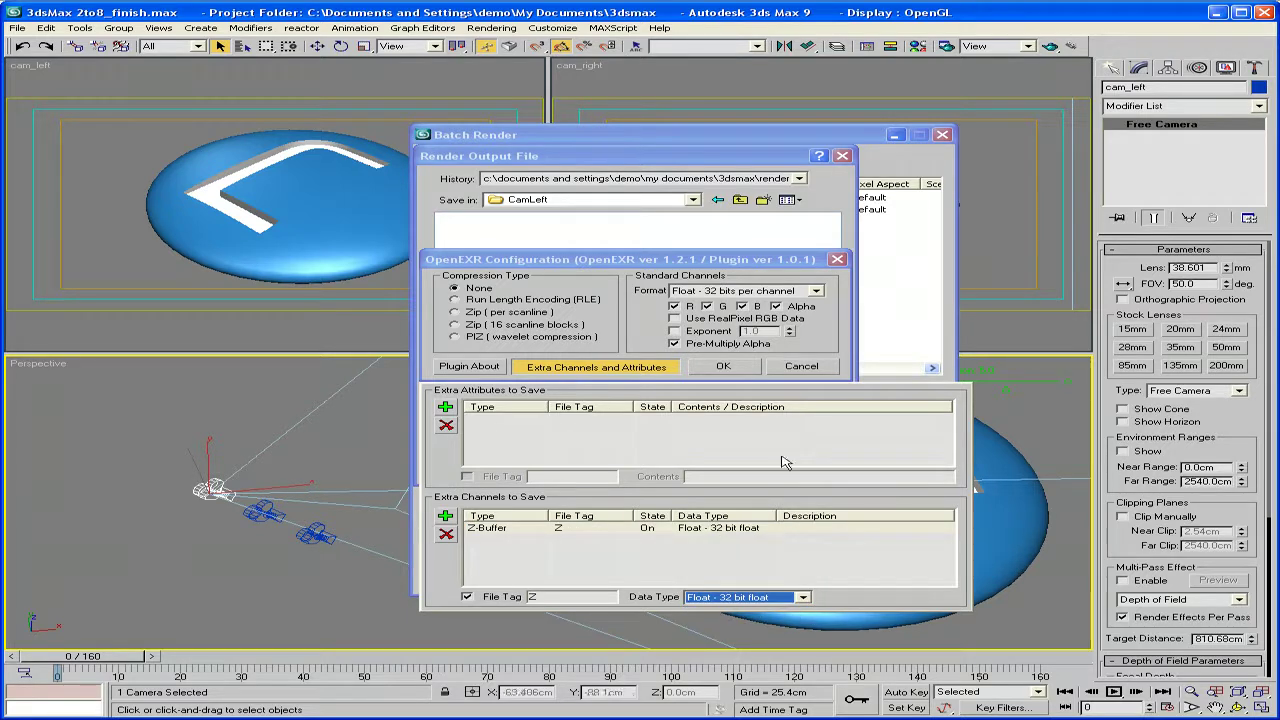
left_click(731, 369)
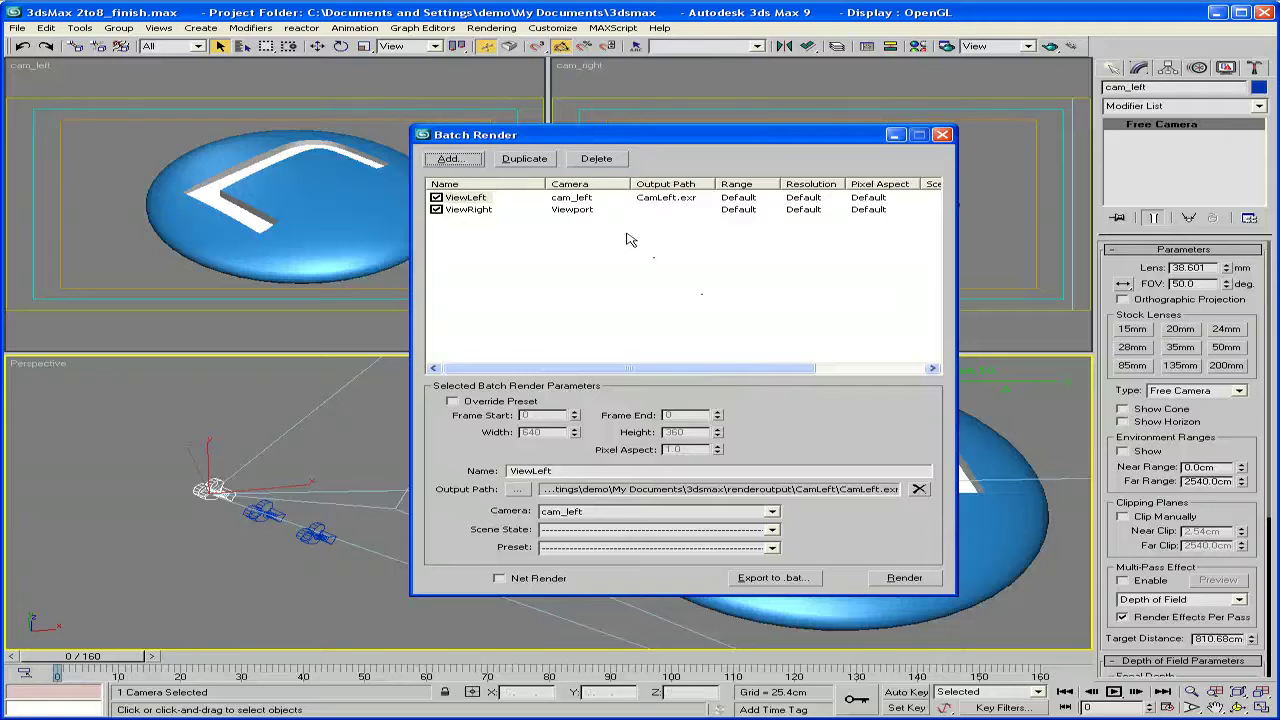
Step: Assign the cam_right camera to the ViewRight batch view
left_click(568, 211)
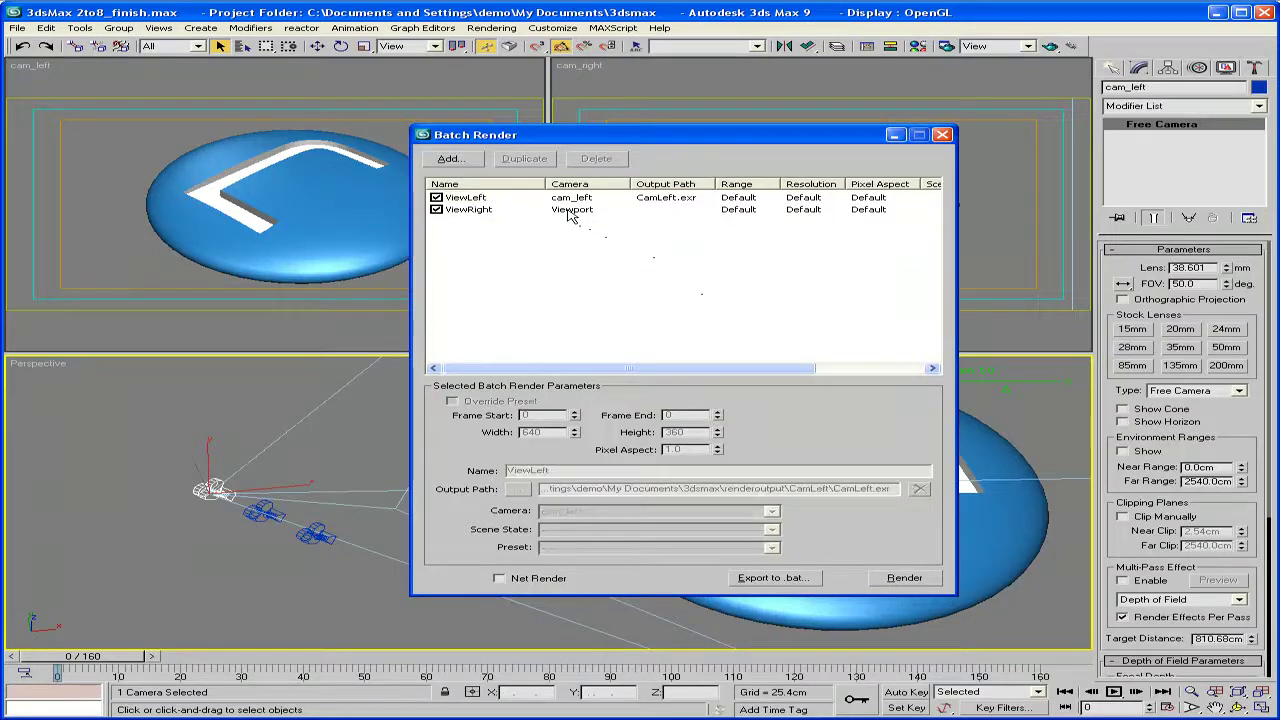
left_click(483, 212)
left_click(768, 511)
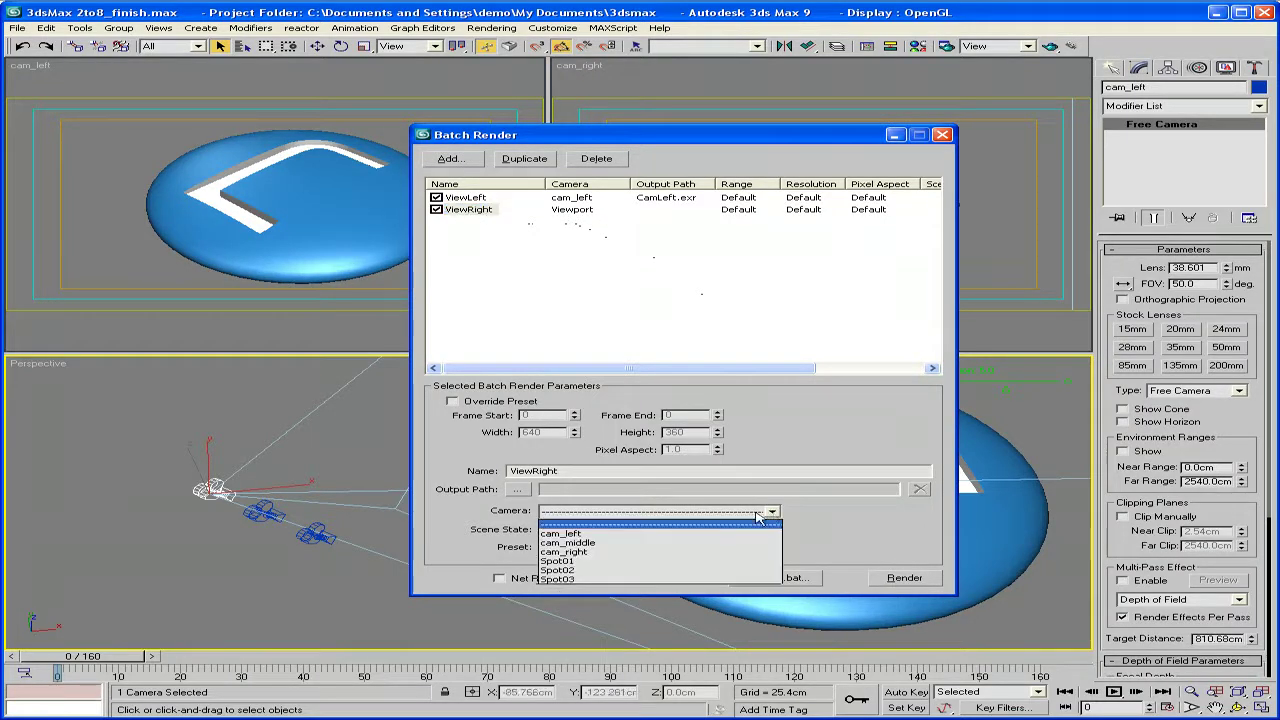
left_click(632, 551)
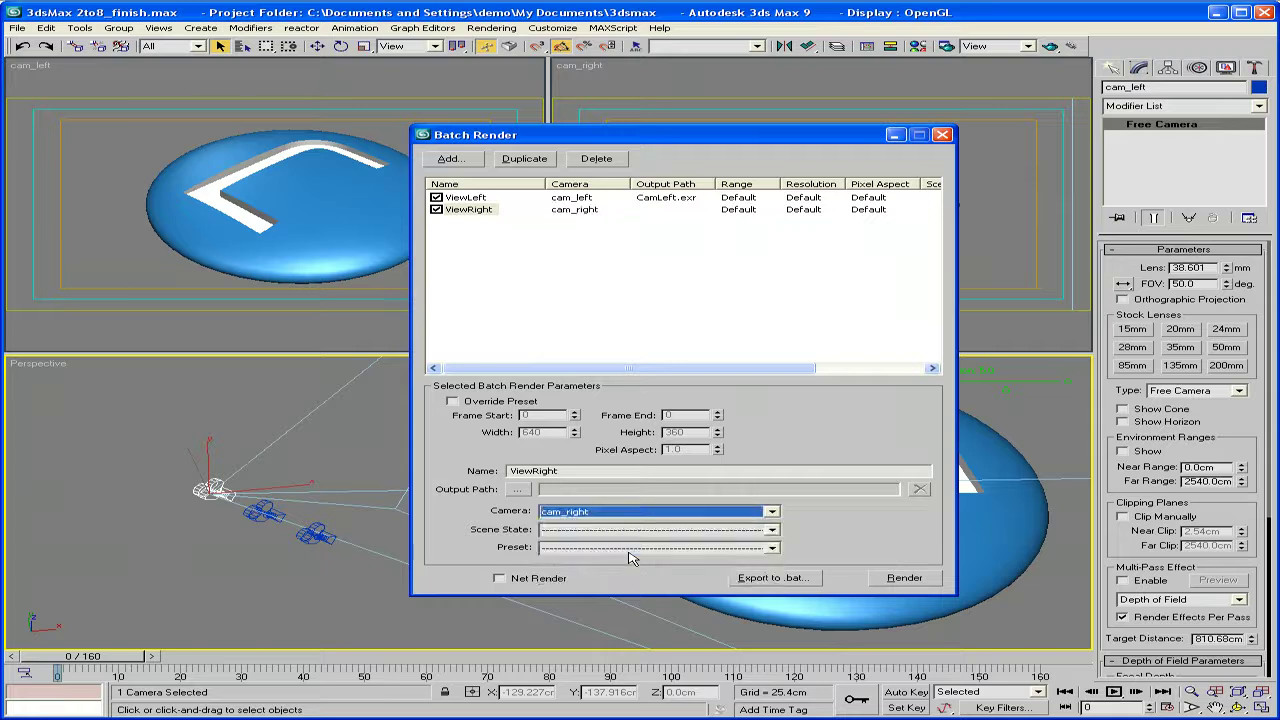
Step: For ViewRight's output path, create a folder named CamRight inside renderoutput and open it
left_click(517, 490)
left_click(764, 200)
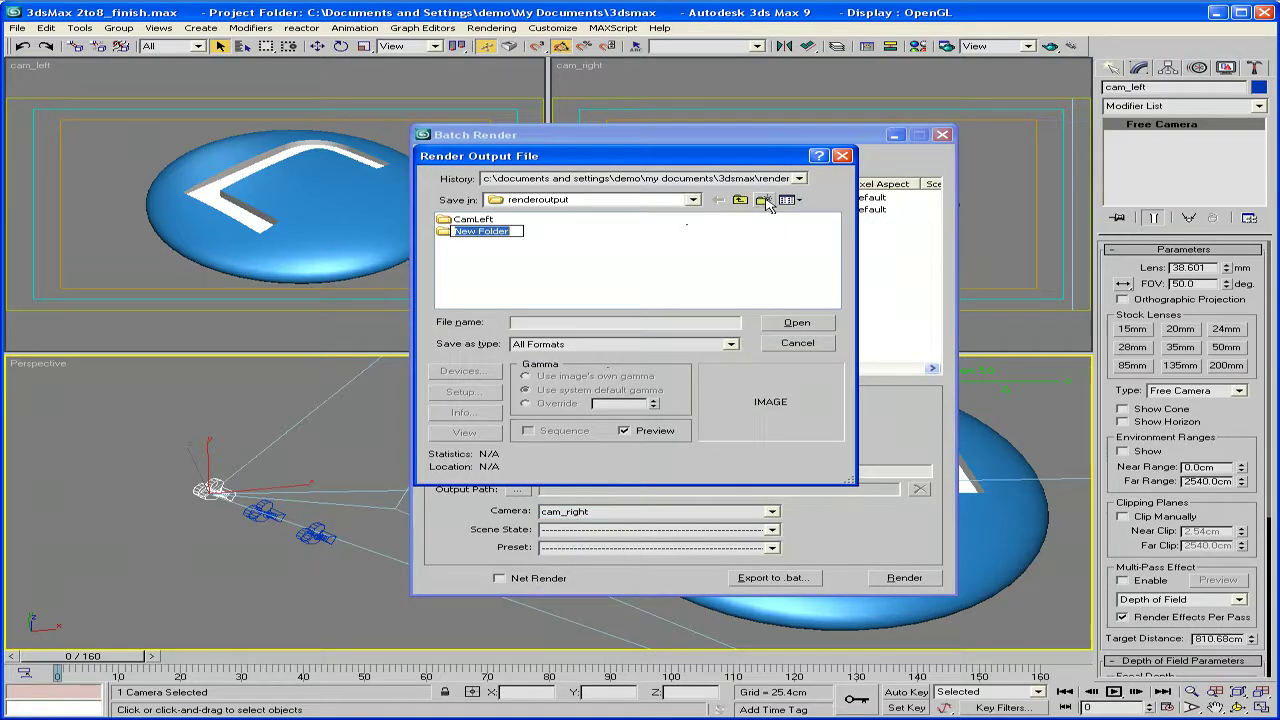
type("CamRig")
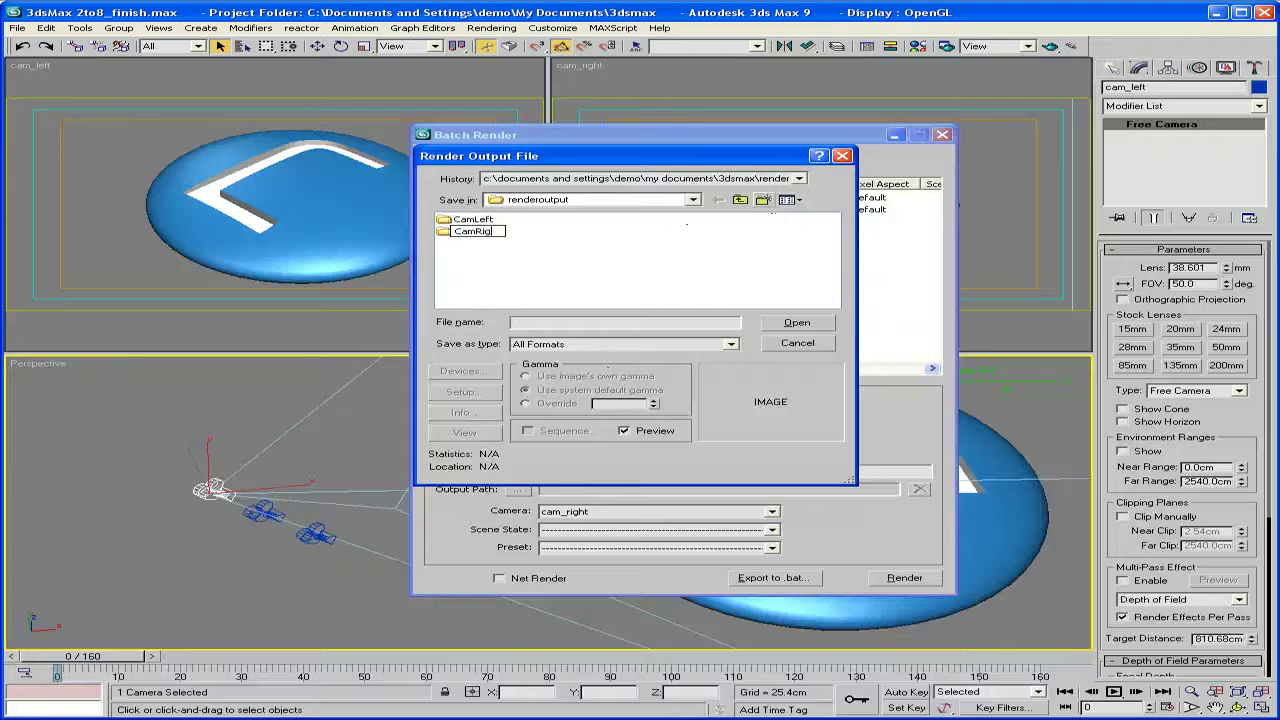
type("ht")
key("Return")
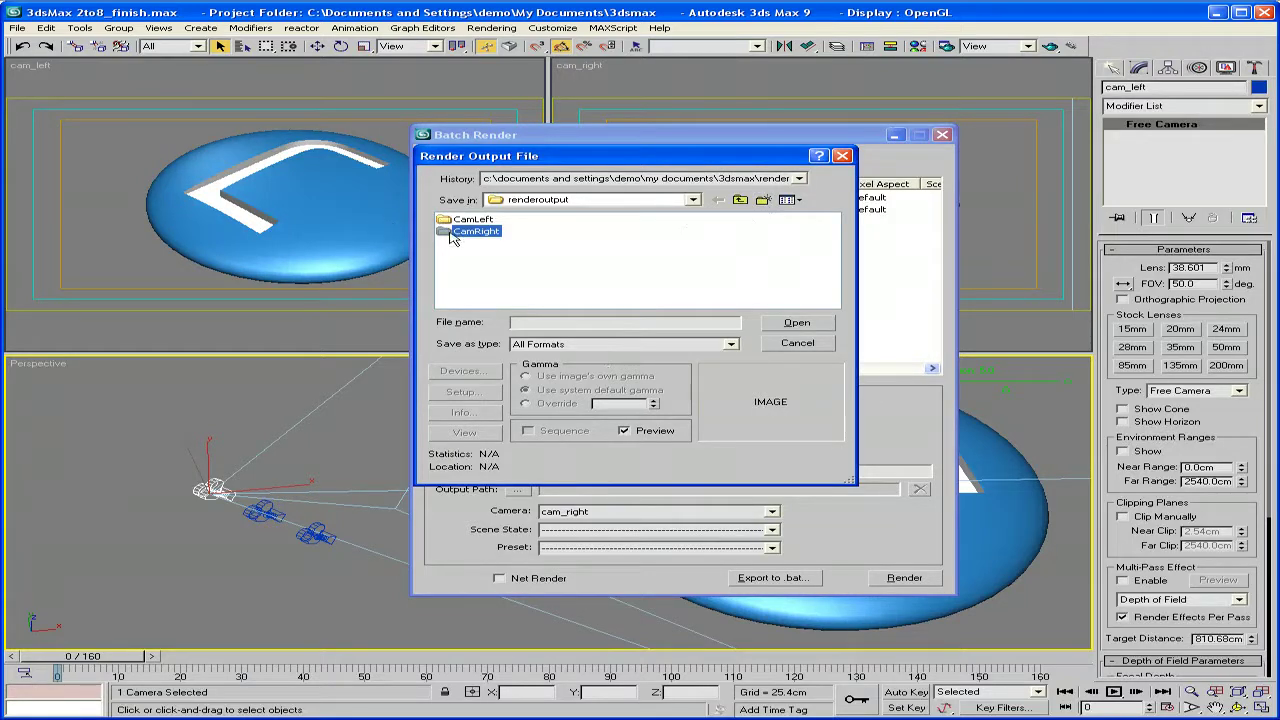
double_click(470, 231)
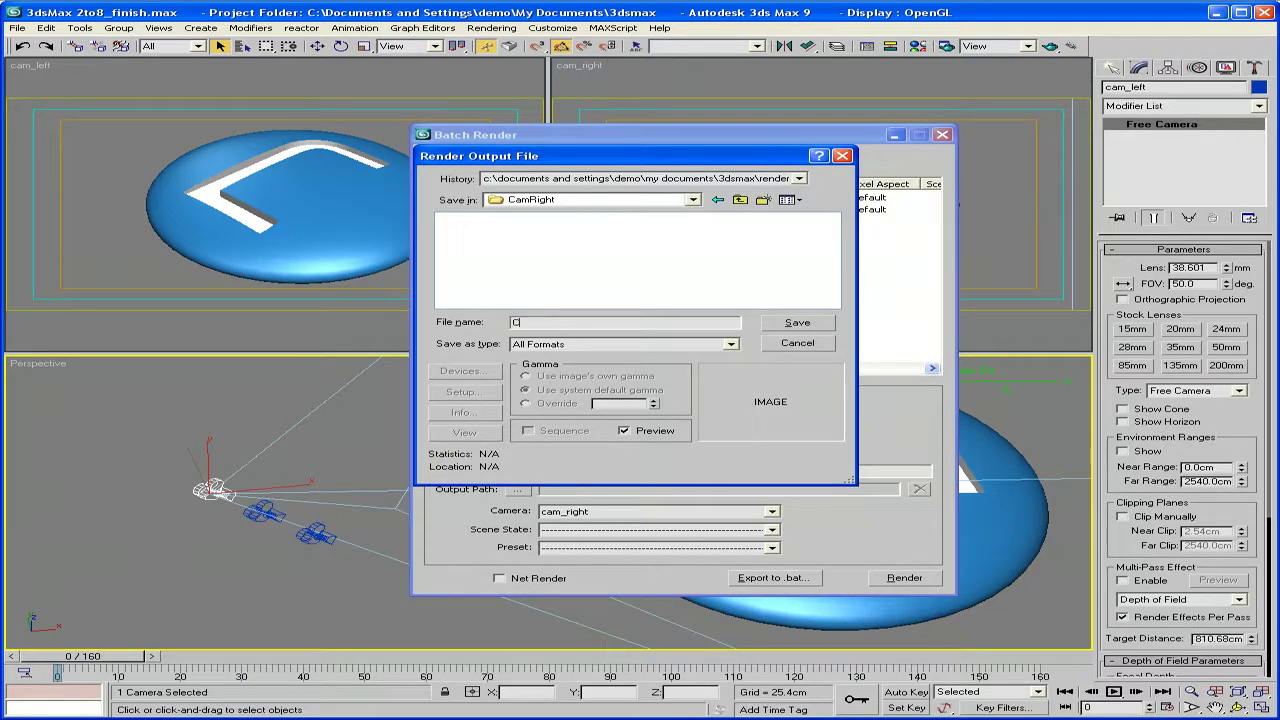
Step: Save ViewRight's output as an OpenEXR file named CamRight, checking the extra Z-Buffer channel before accepting the configuration
left_click(731, 344)
left_click(603, 421)
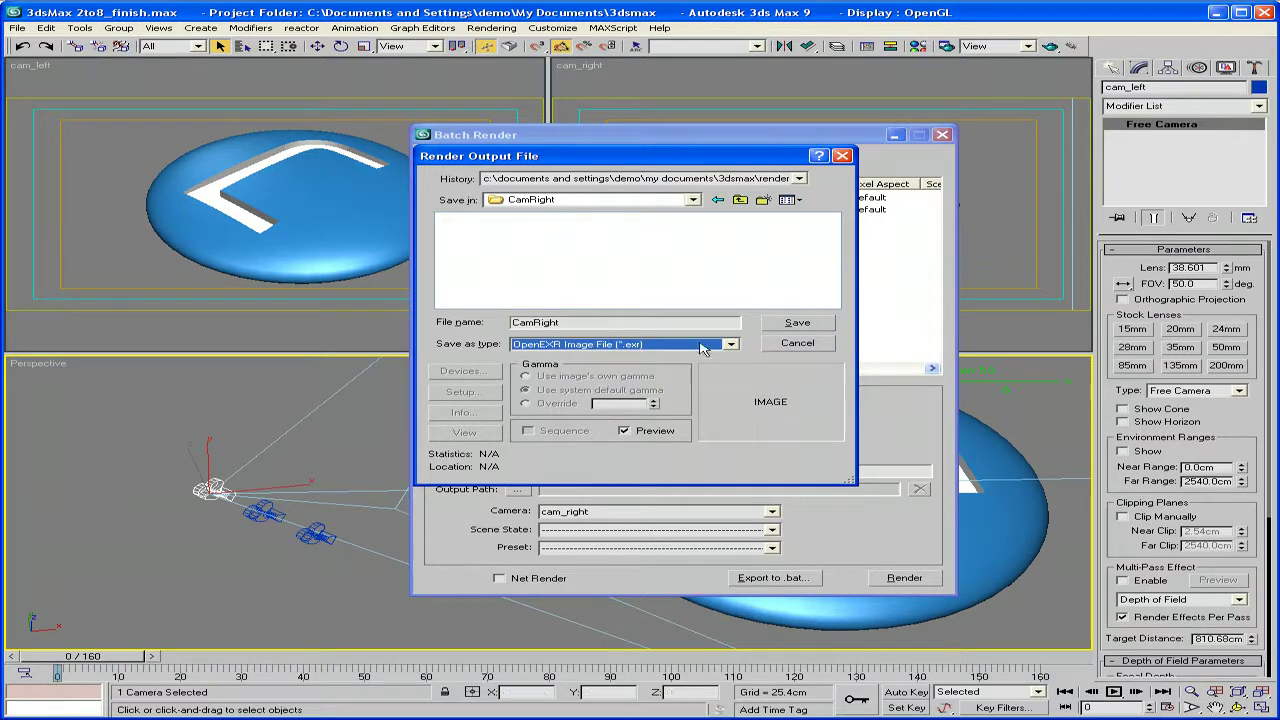
left_click(800, 323)
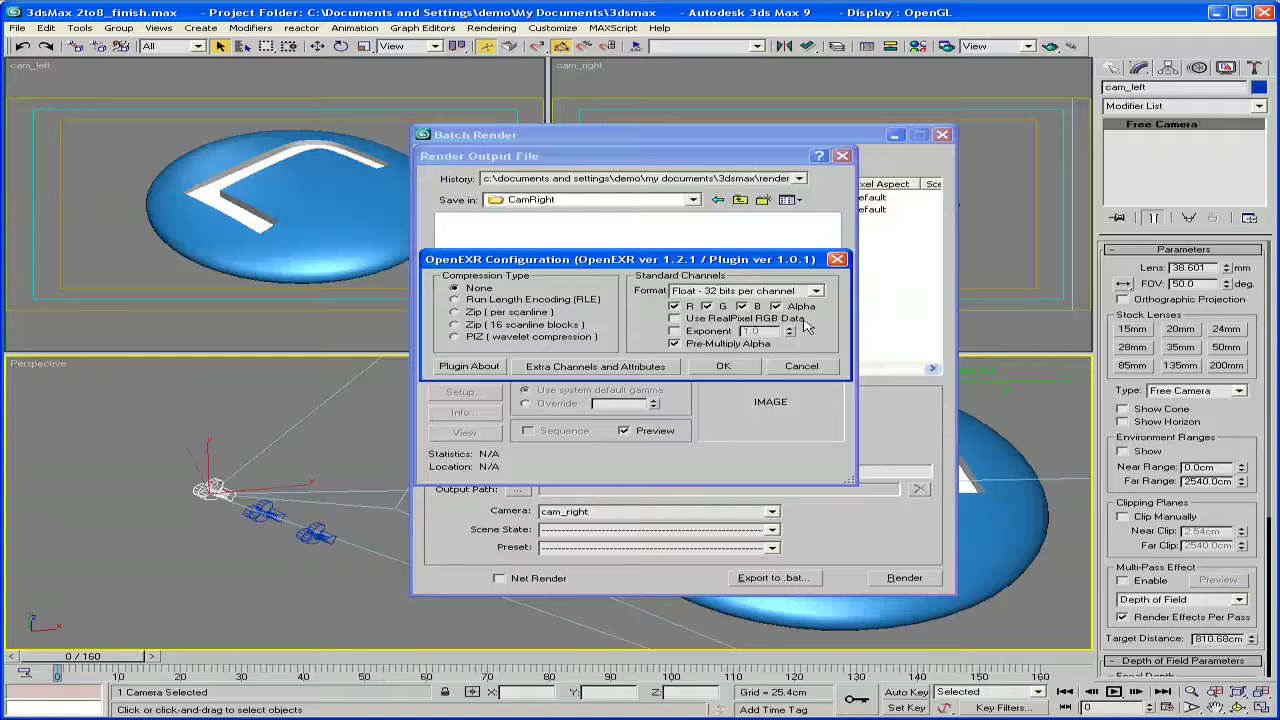
left_click(603, 368)
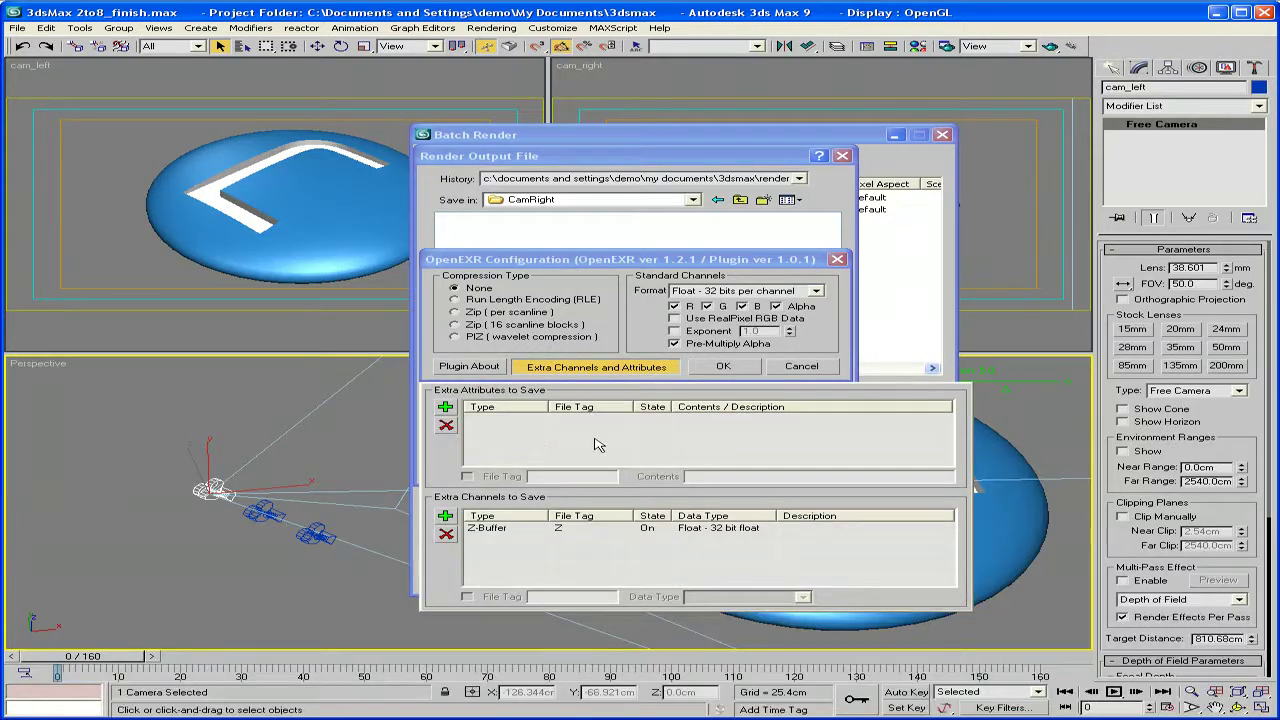
left_click(723, 367)
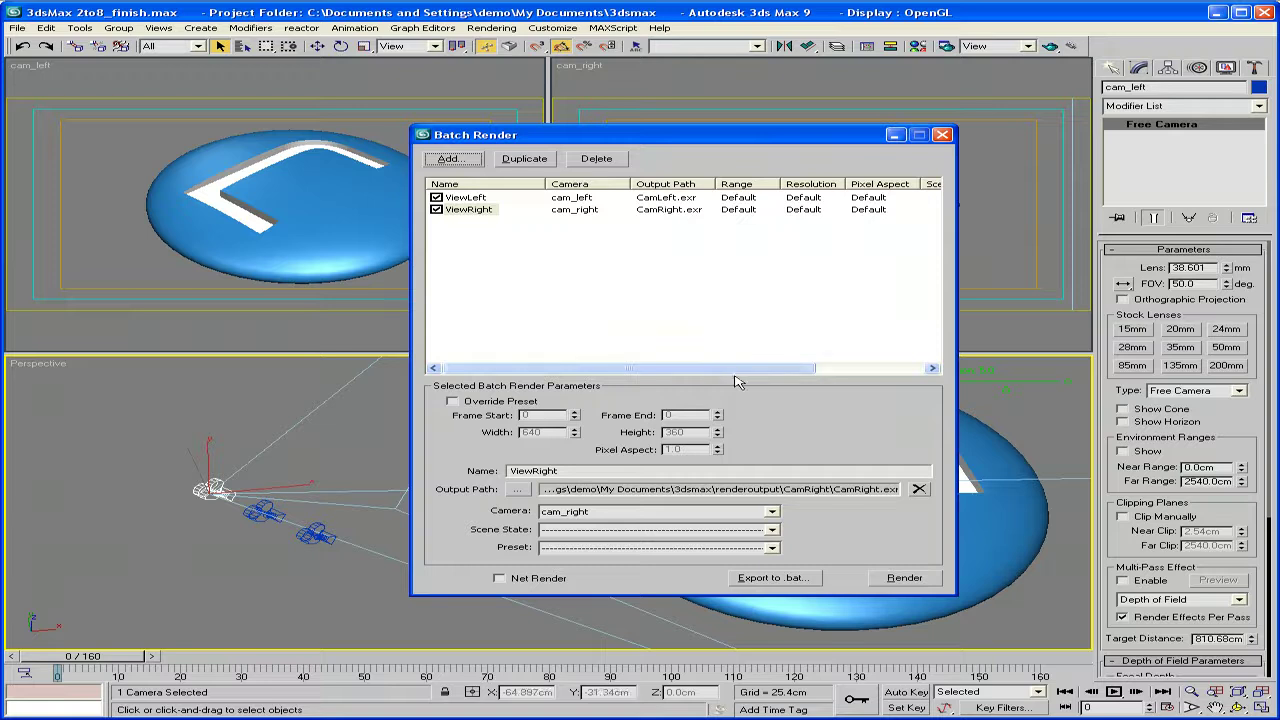
Step: Set the scene's render time output to Active Time Segment and close the render settings
left_click(945, 47)
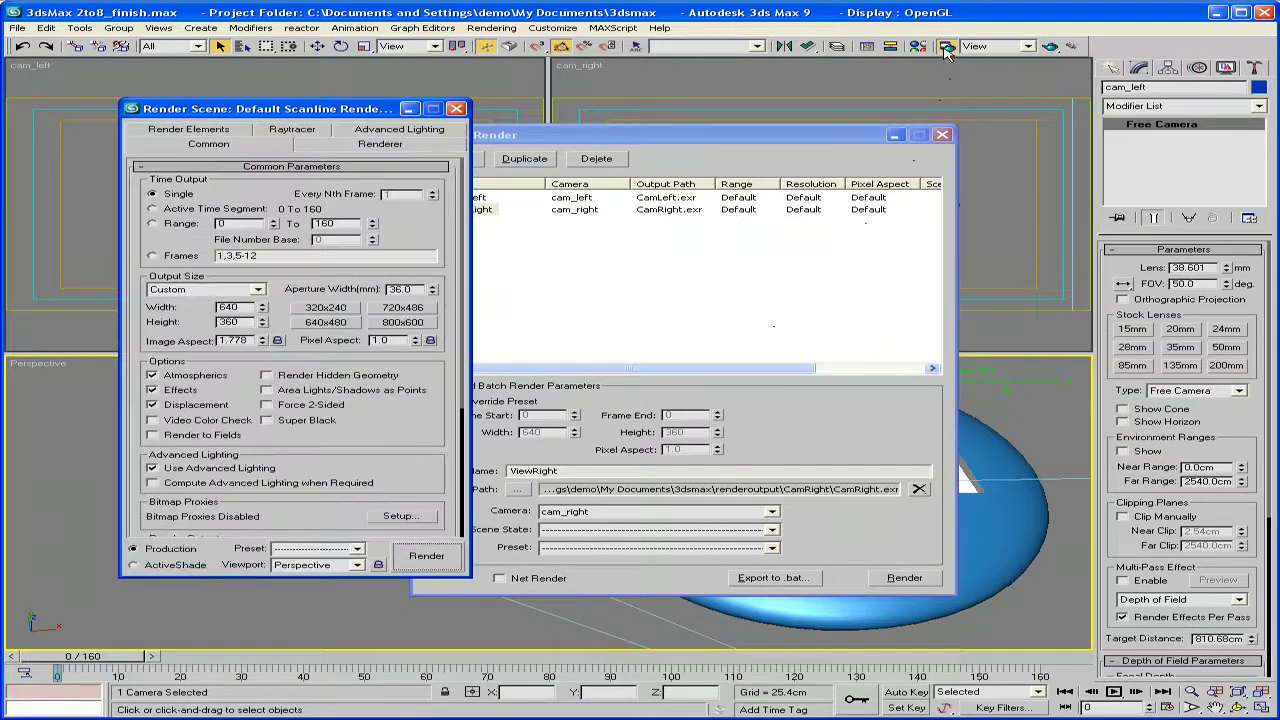
left_click(188, 210)
left_click(456, 108)
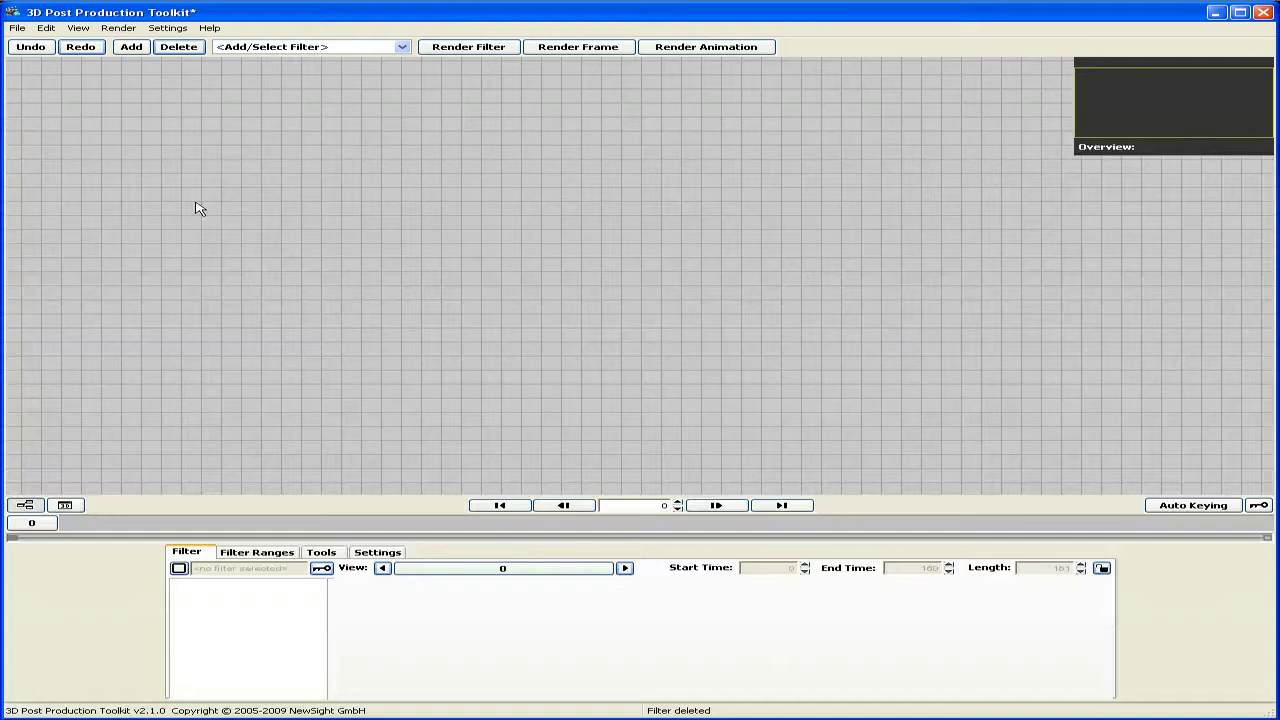
Step: In 3D Post Production Toolkit, add an OpenEXR Image Import filter and name it CamLeft
right_click(164, 138)
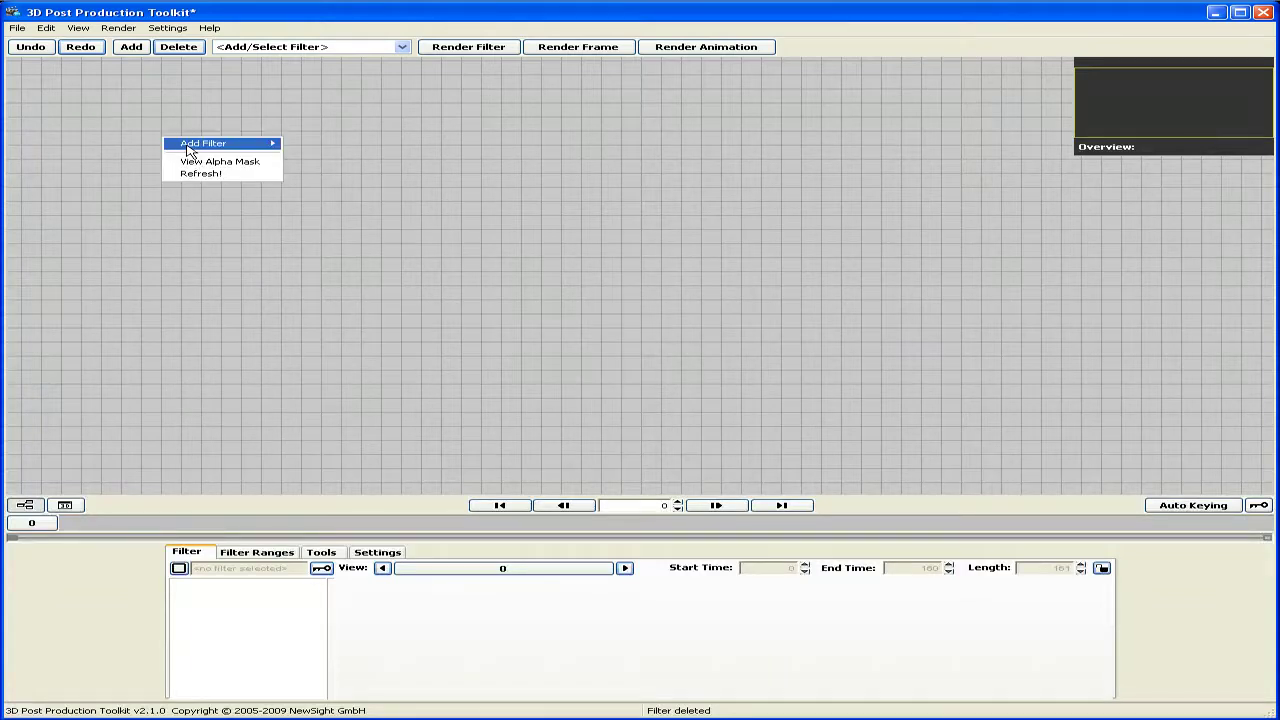
mouse_move(190, 150)
mouse_move(312, 144)
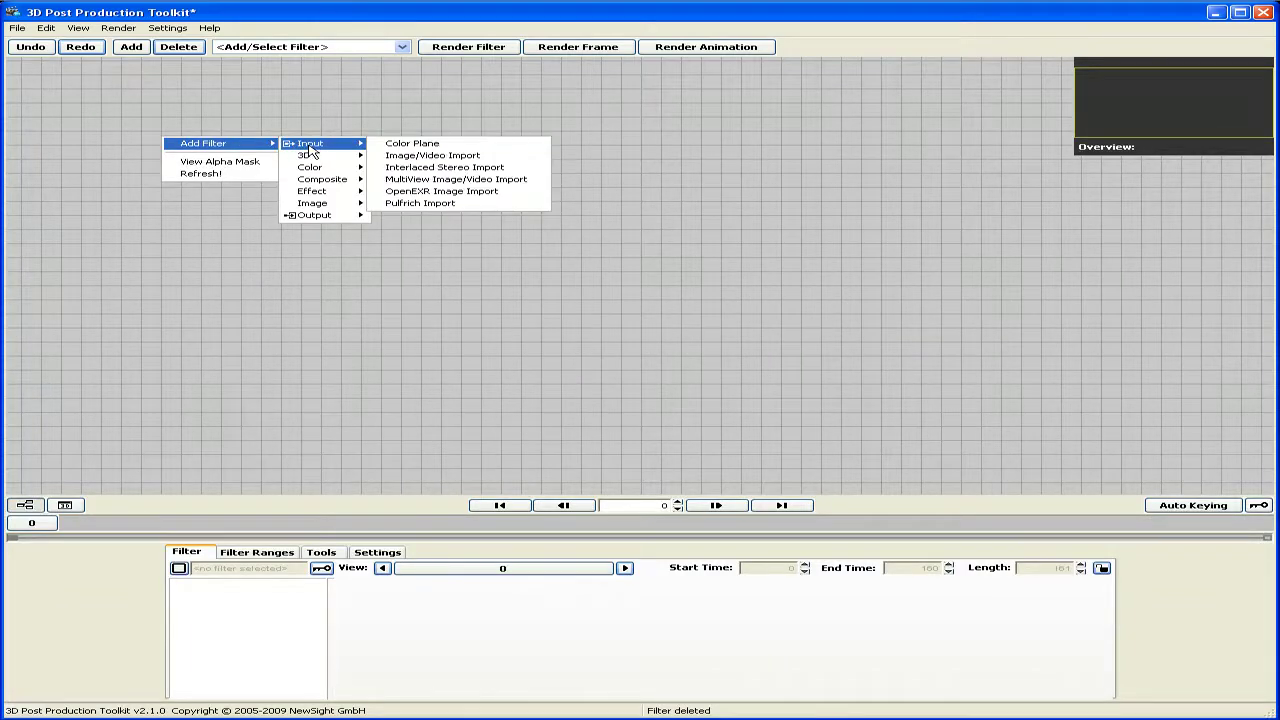
left_click(519, 192)
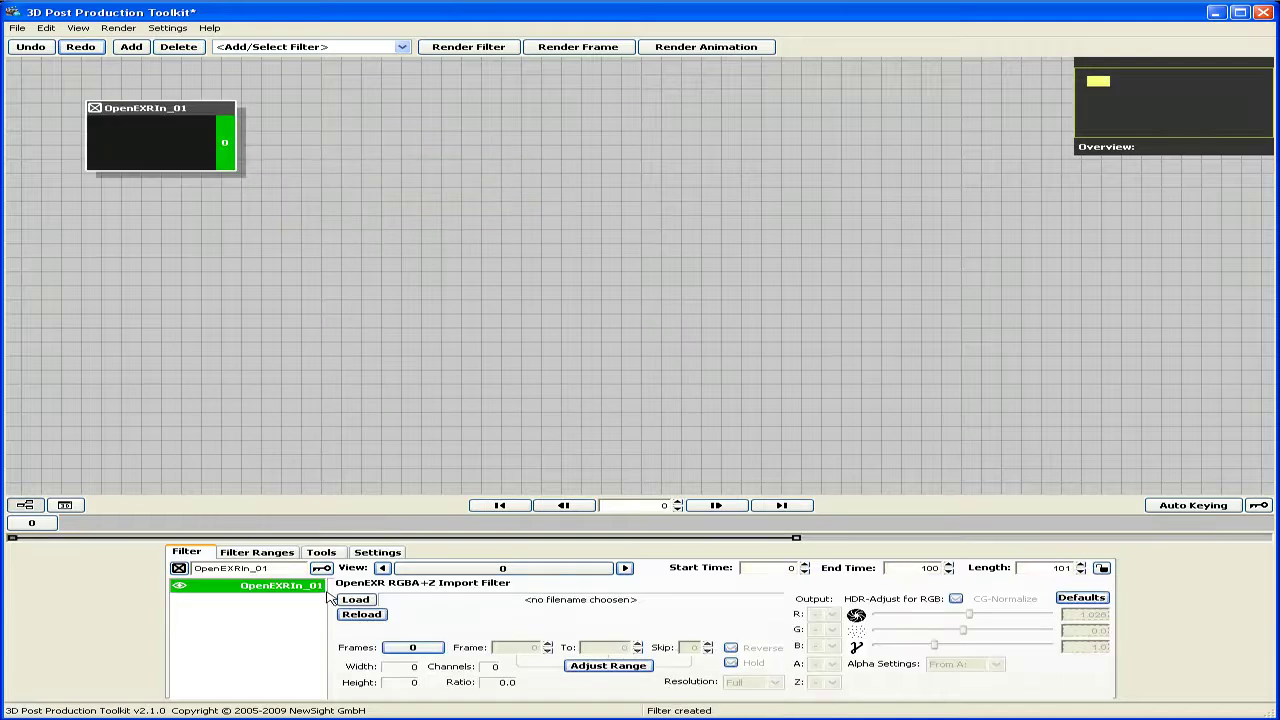
double_click(283, 568)
type("camLeft")
key("Return")
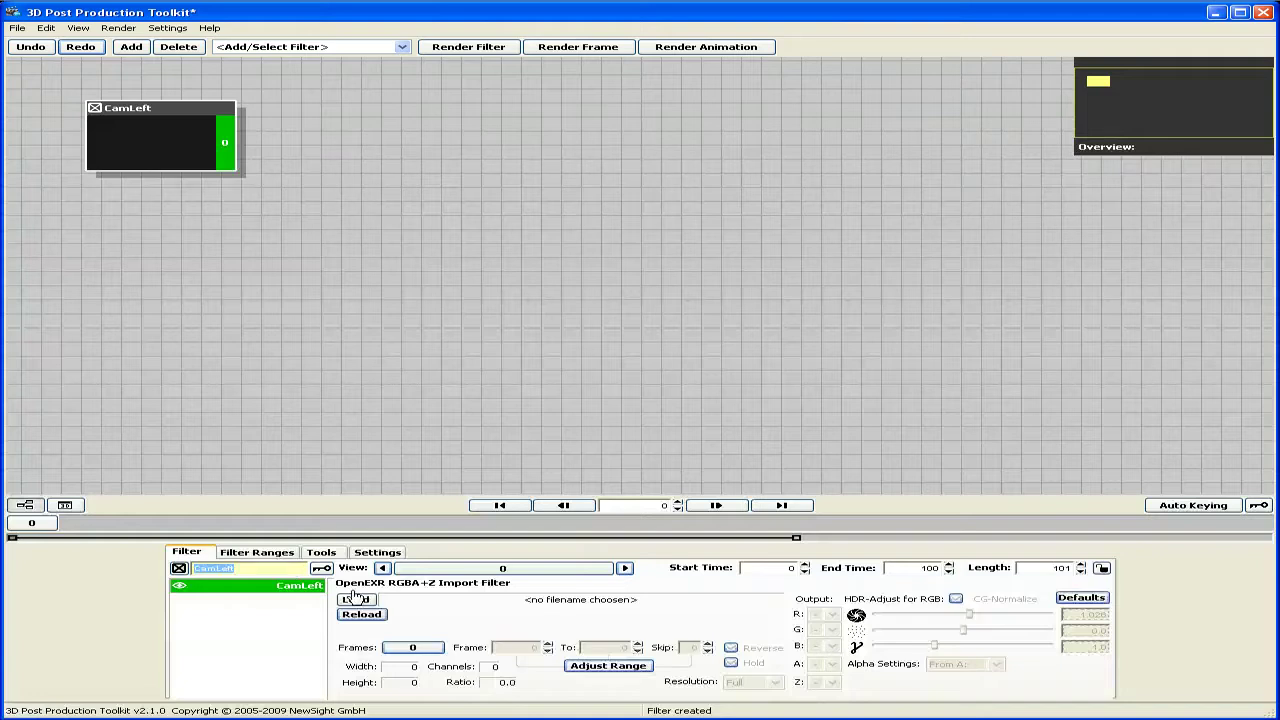
Step: Load the sequence starting with CamLeft0000.exr from the CamLeft folder into the CamLeft filter and preview its views
left_click(374, 603)
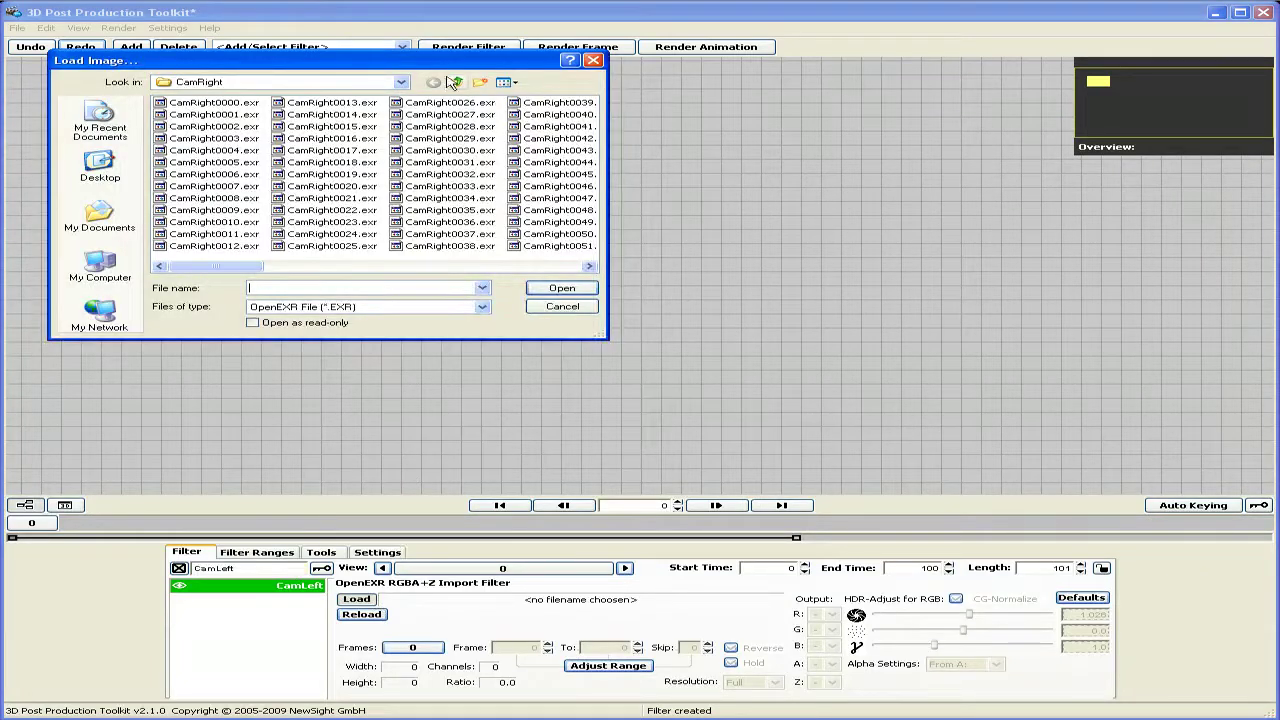
left_click(456, 82)
double_click(182, 104)
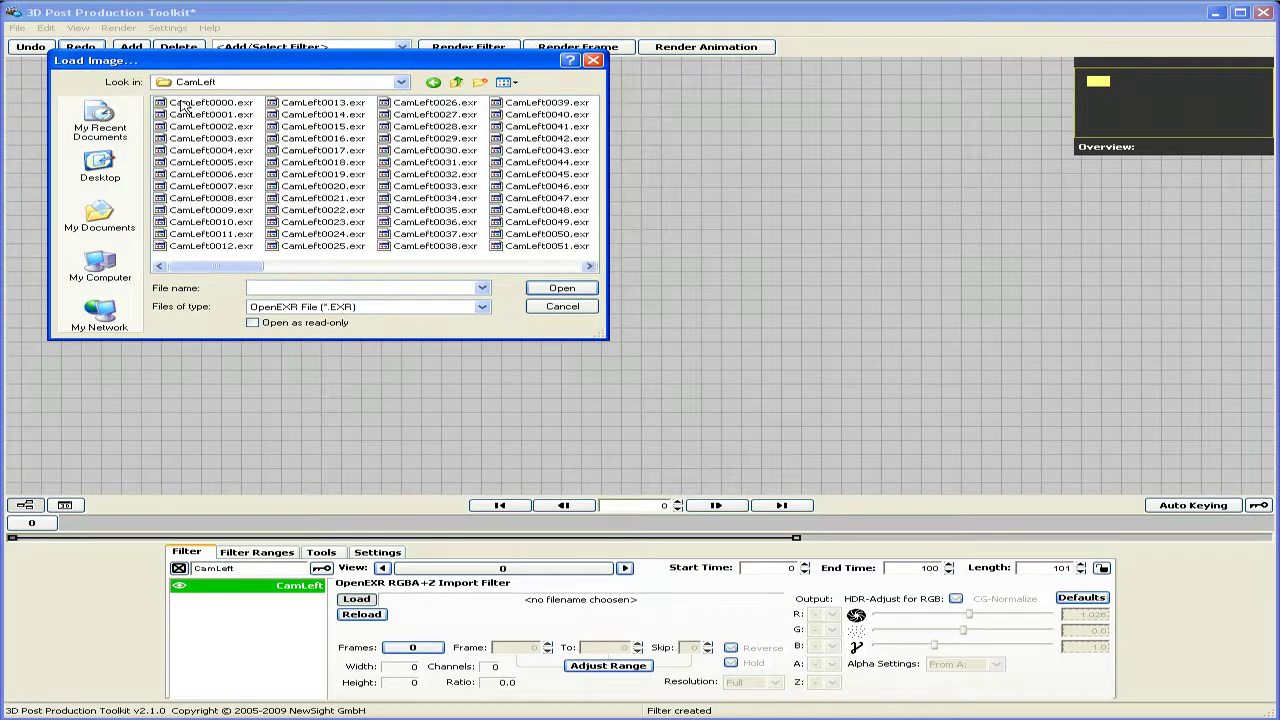
double_click(182, 104)
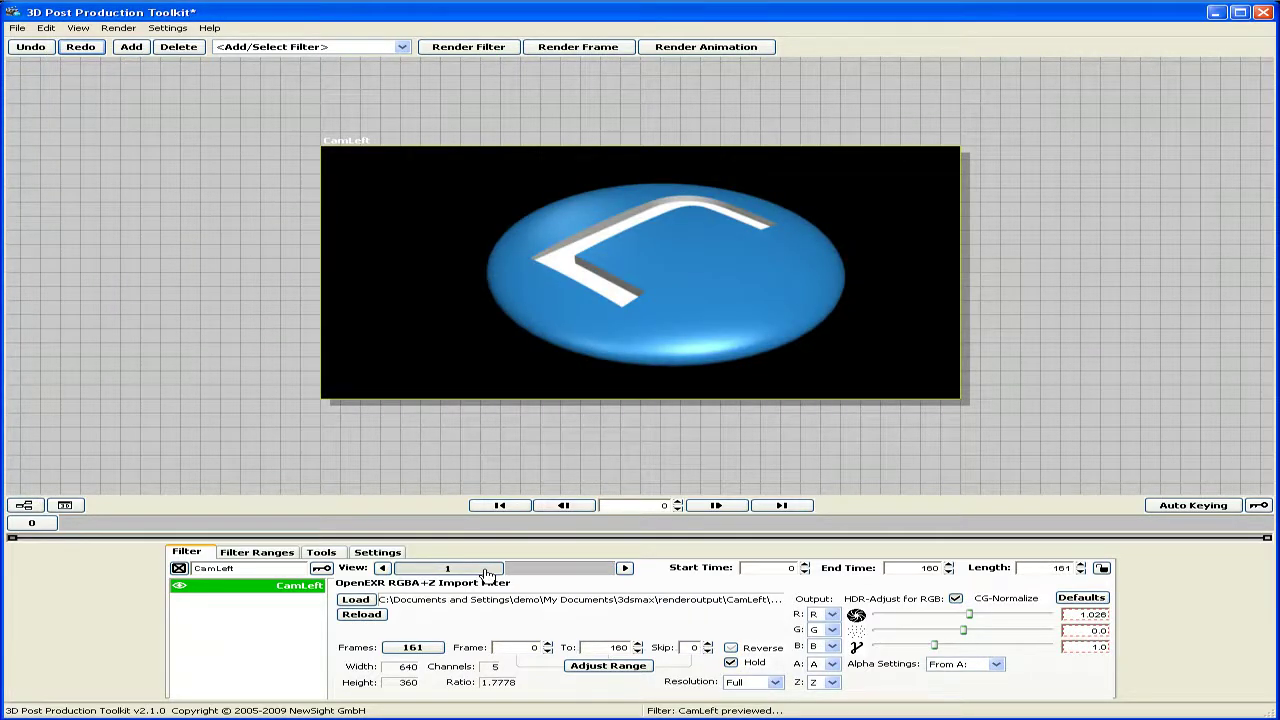
mouse_move(487, 575)
left_mouse_down()
mouse_move(640, 582)
mouse_move(495, 575)
left_mouse_up()
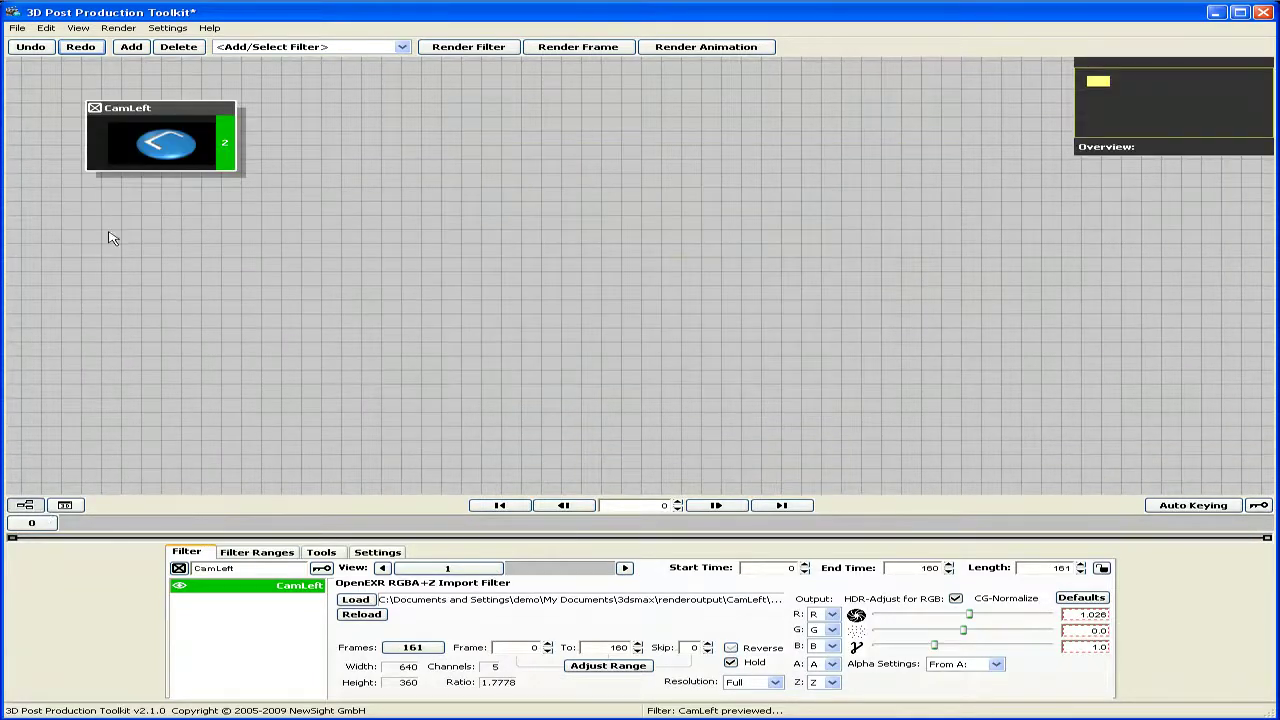
Step: Add a second OpenEXR Image Import filter below CamLeft and name it Cam Right
right_click(112, 238)
mouse_move(150, 239)
mouse_move(257, 239)
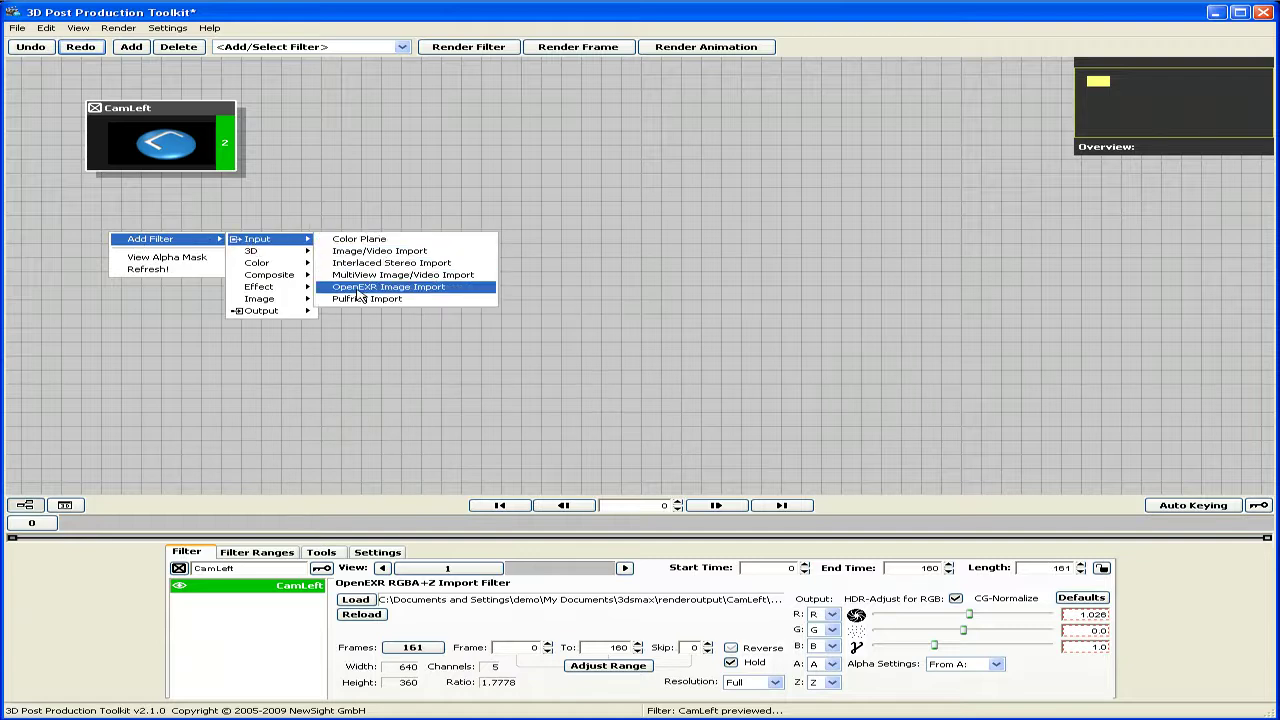
left_click(358, 290)
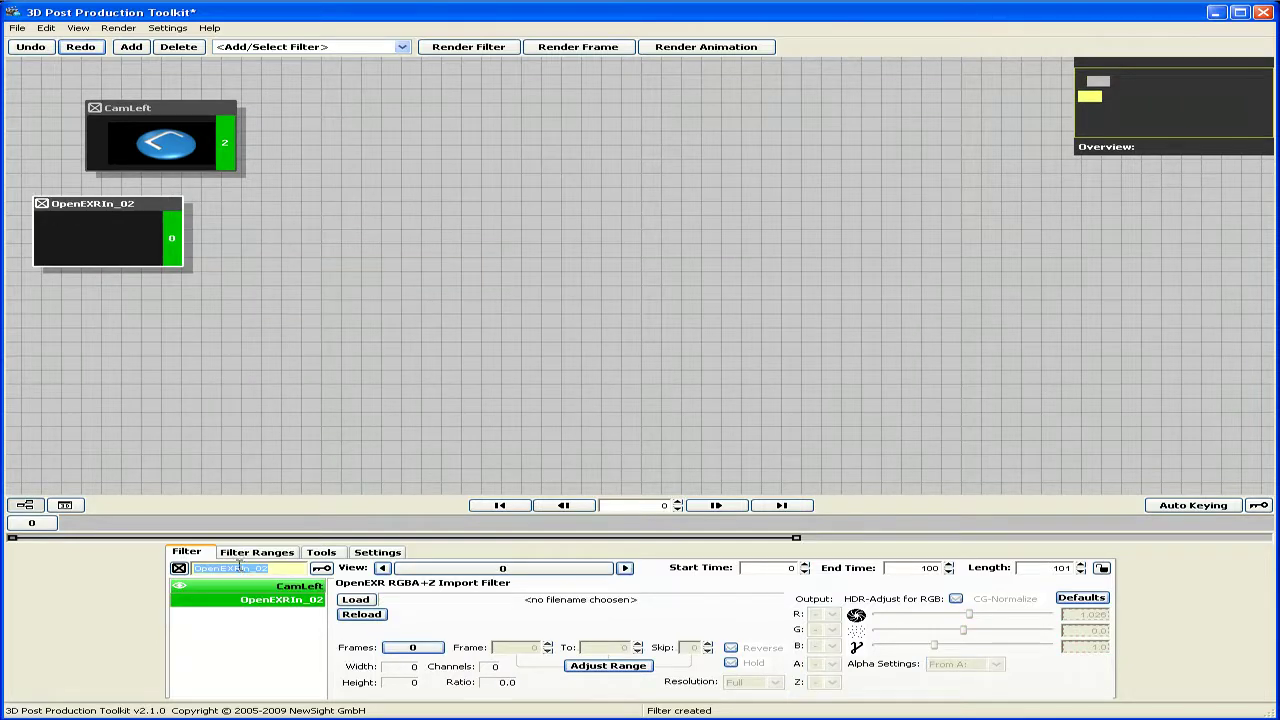
type("cam Right")
key("Return")
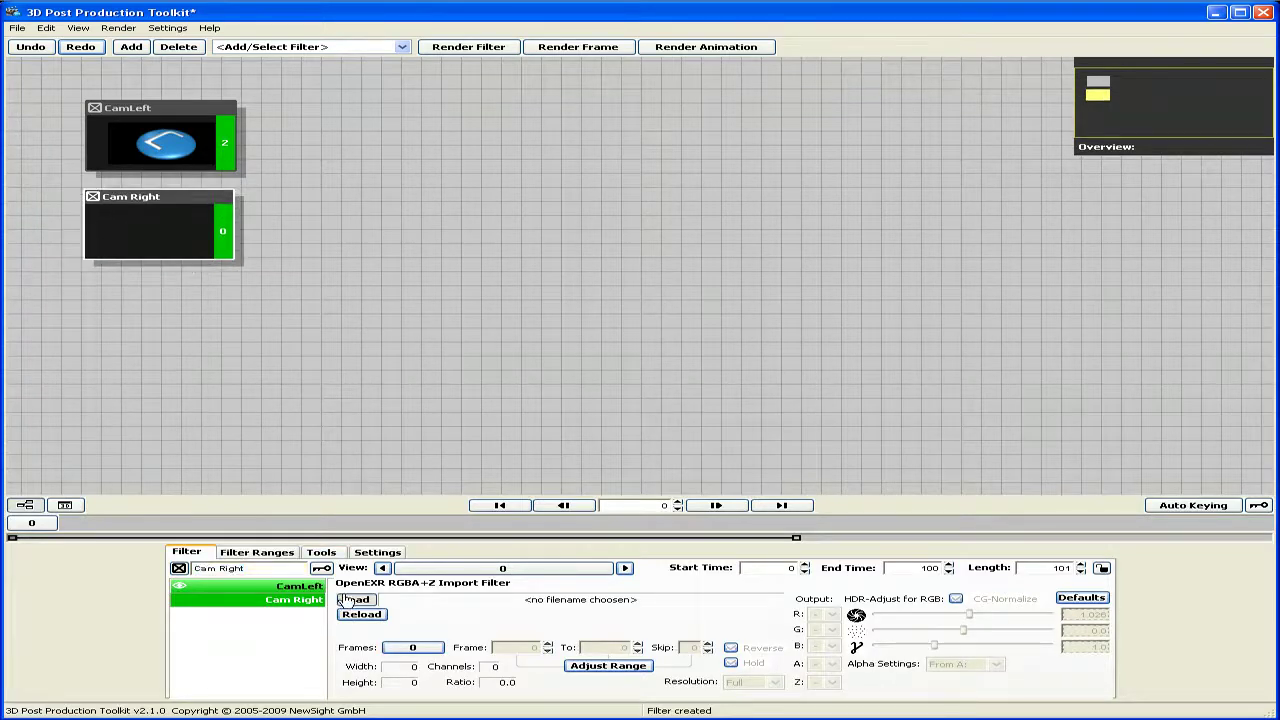
Step: Load the rendered EXR sequence from the CamRight folder into the Cam Right filter
left_click(356, 599)
left_click(456, 82)
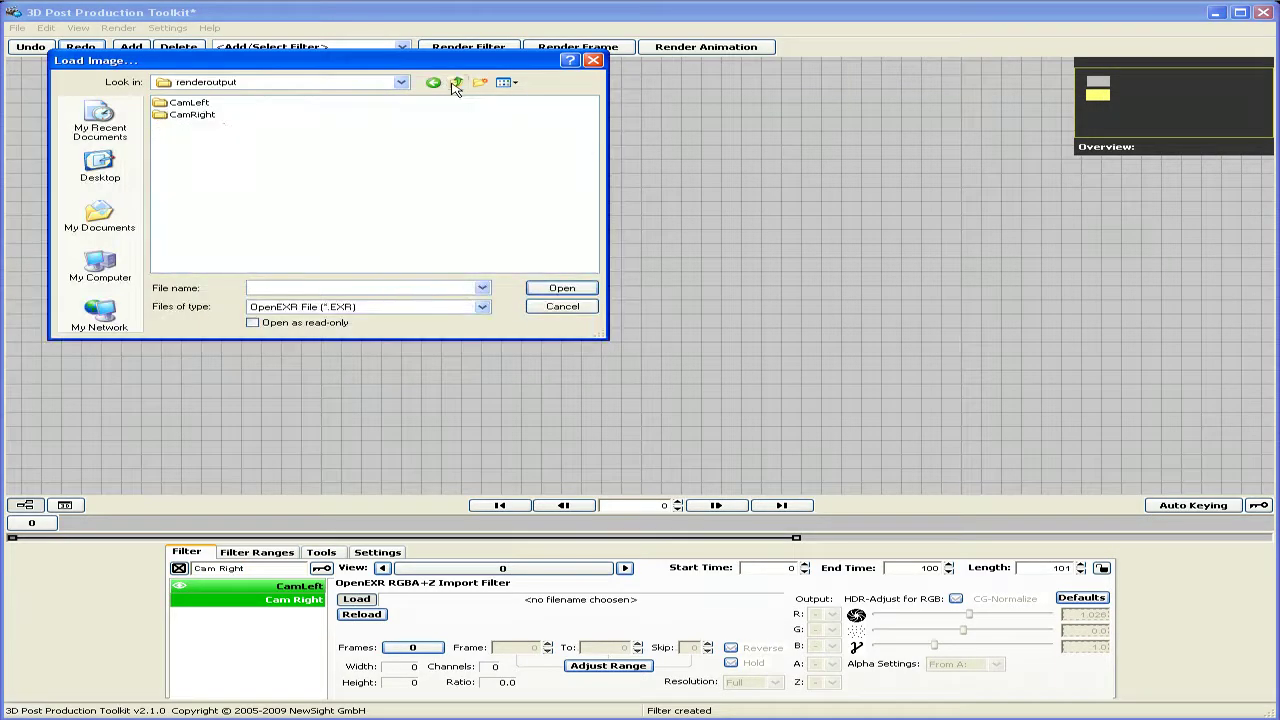
double_click(209, 116)
double_click(207, 117)
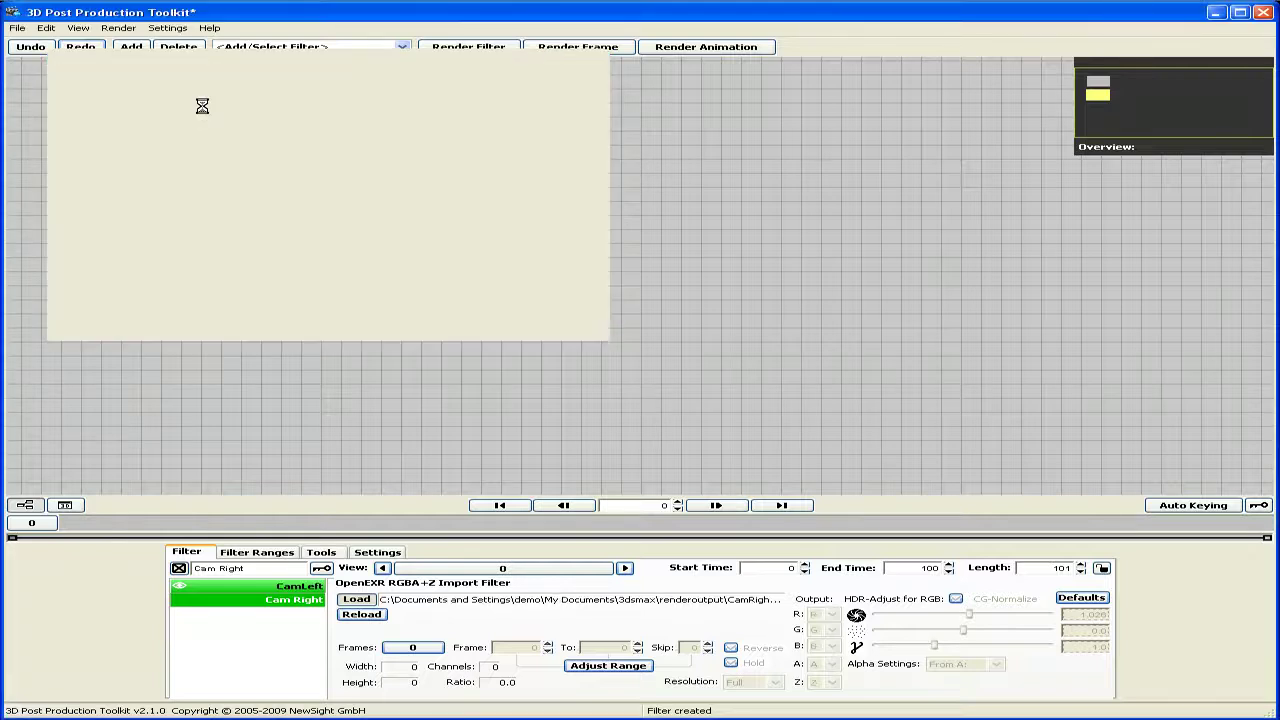
Step: Add a 2 to 8 Warper filter to the workspace and place it beside the two camera import filters
right_click(375, 183)
mouse_move(418, 188)
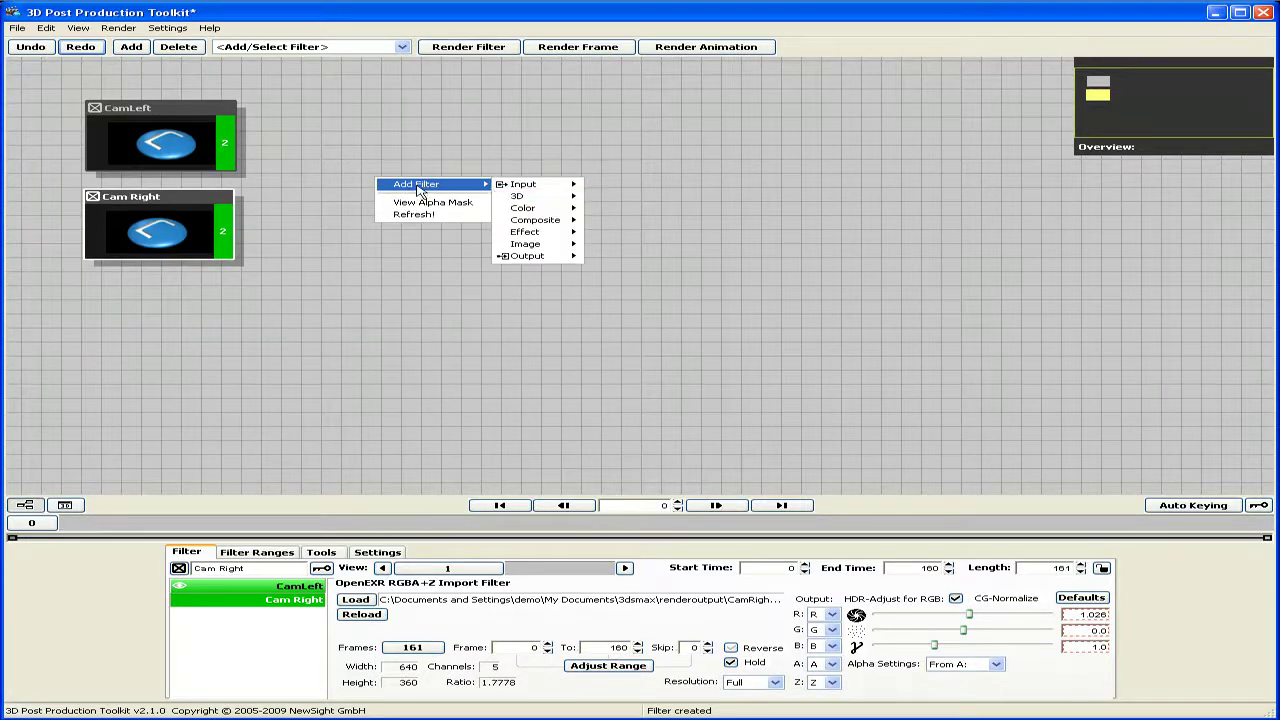
mouse_move(545, 196)
left_click(670, 209)
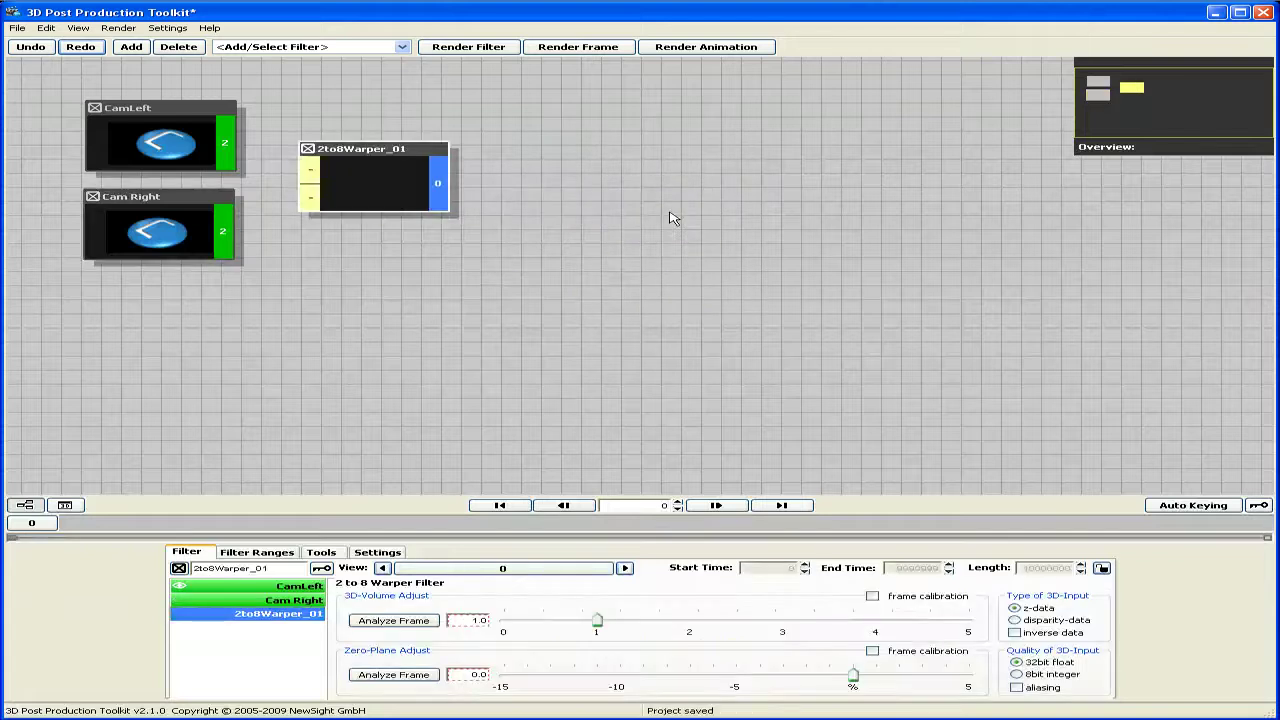
left_click_drag(409, 155, 444, 151)
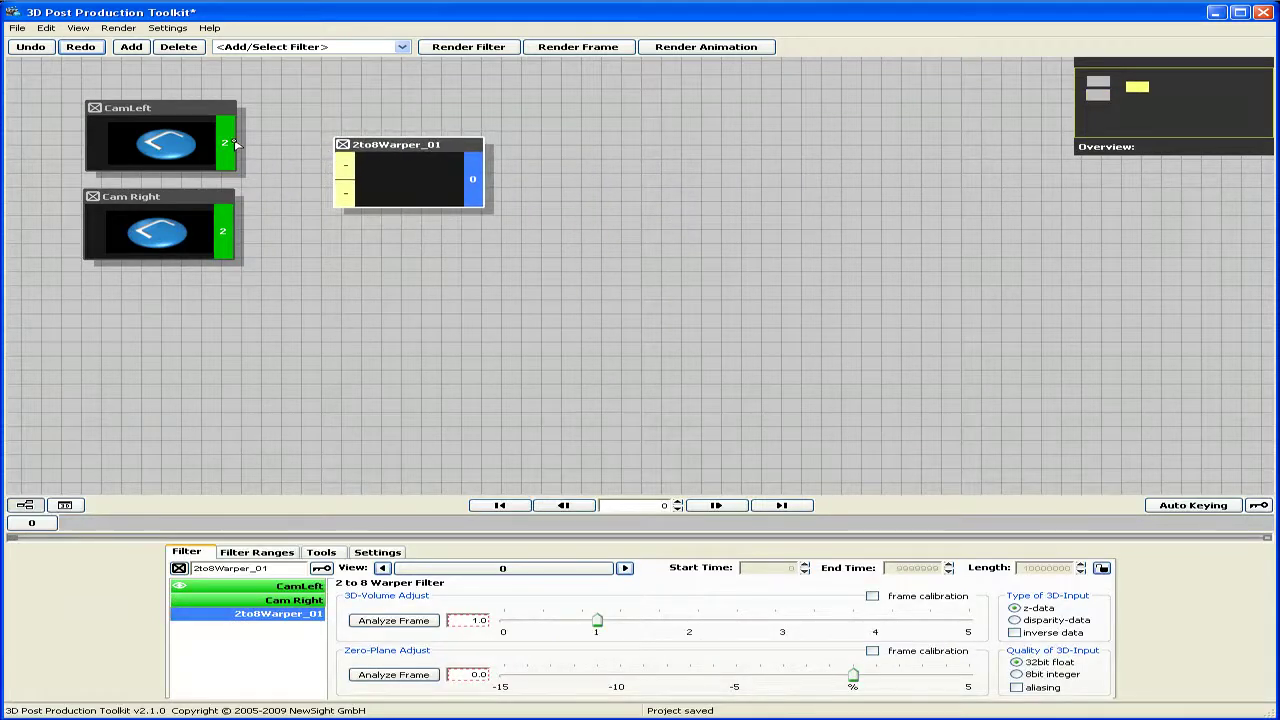
Step: Connect CamLeft to the warper's first input and Cam Right to its second, and preview the warper's views
left_click_drag(226, 143, 347, 164)
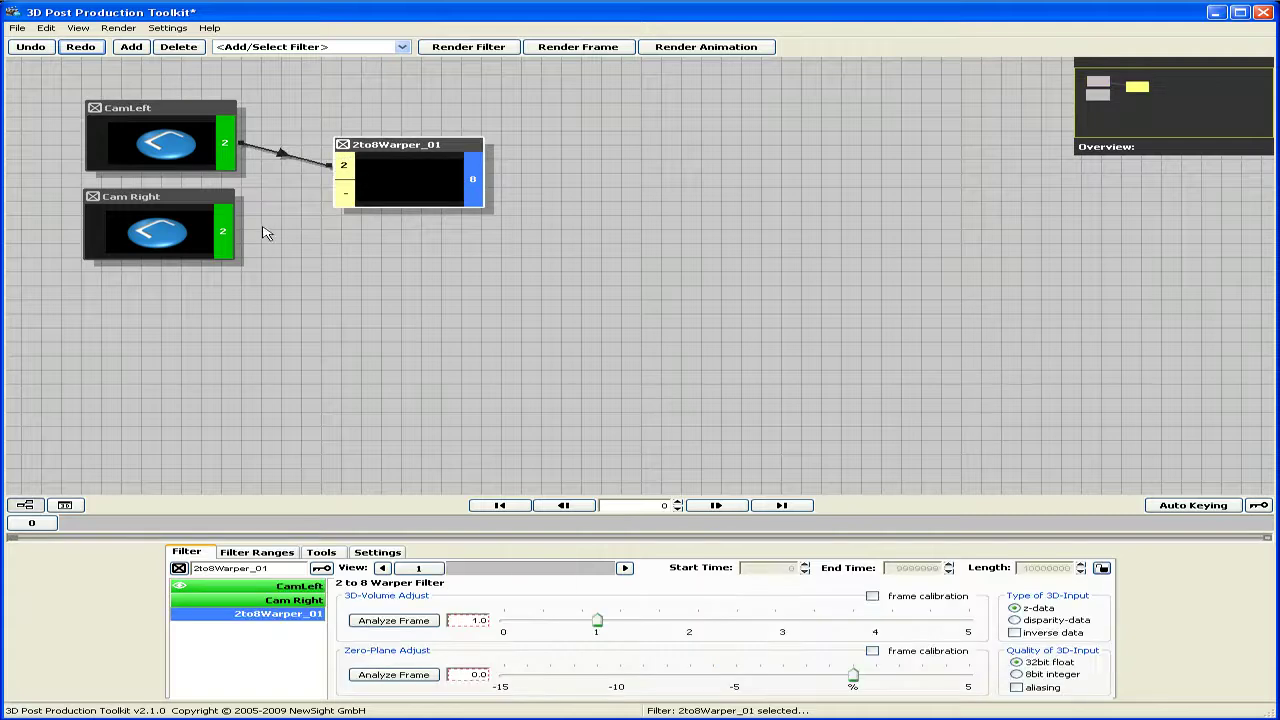
left_click_drag(224, 235, 346, 190)
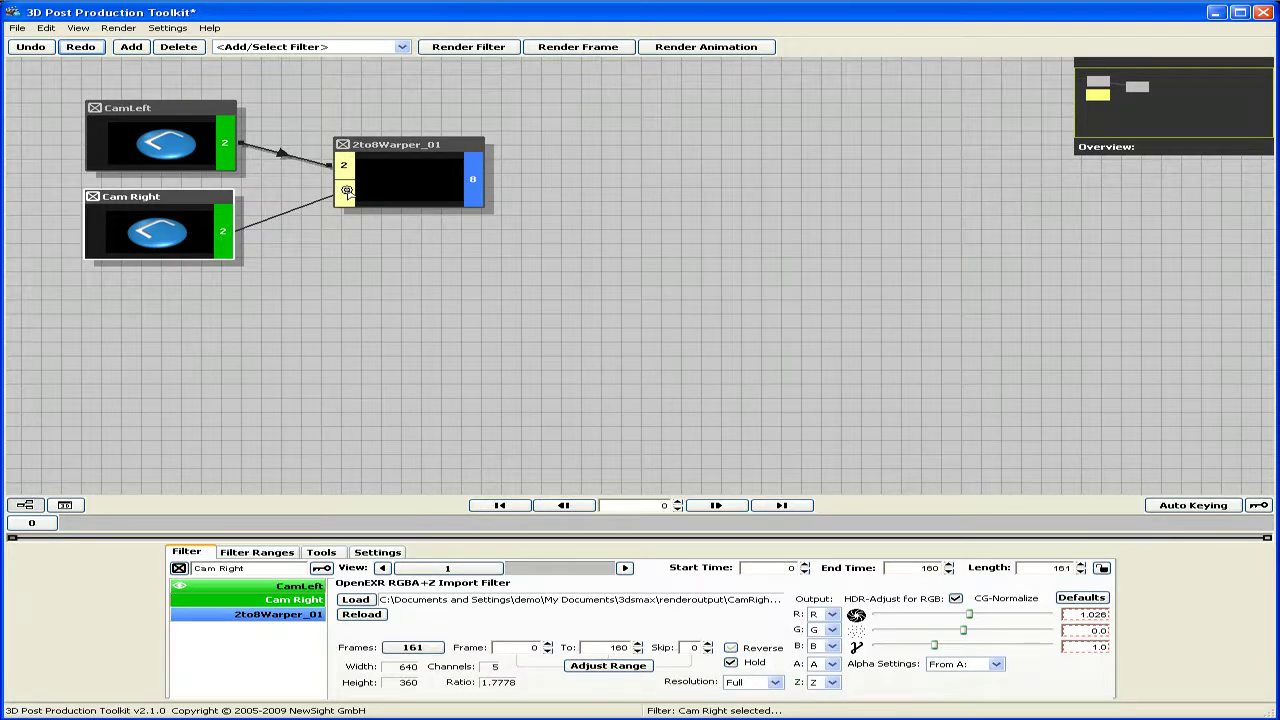
double_click(381, 180)
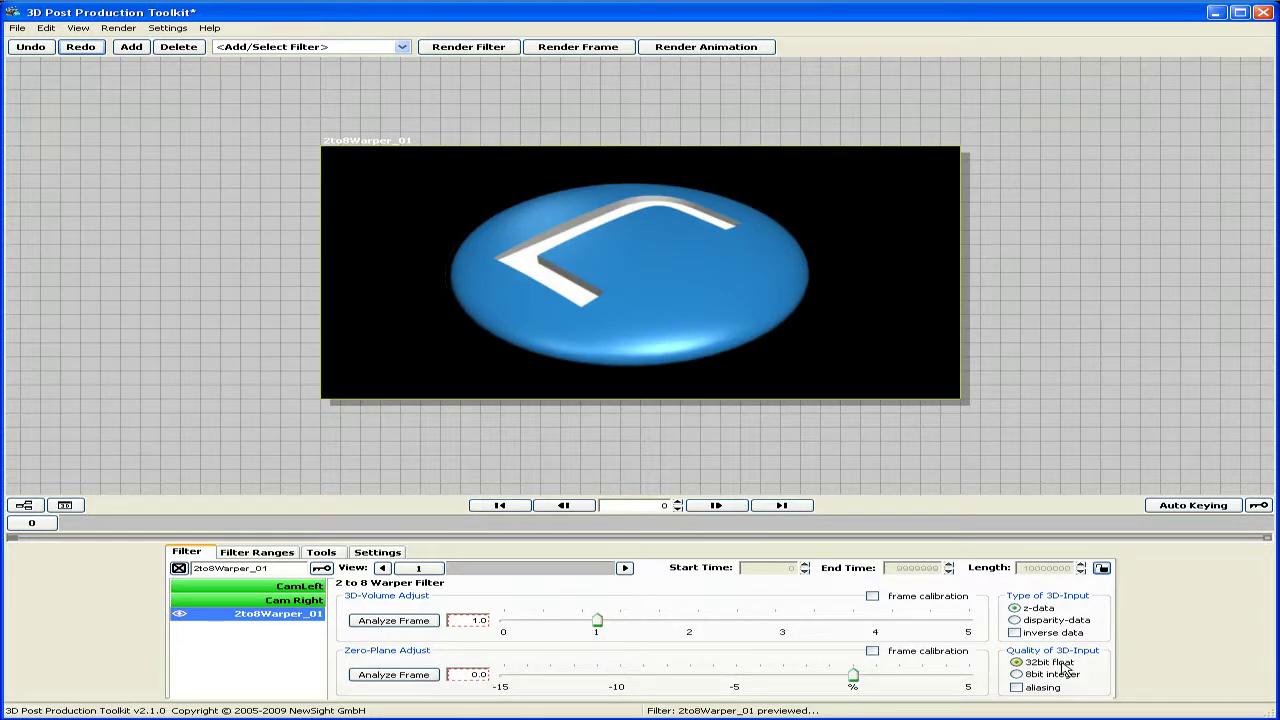
mouse_move(426, 569)
left_mouse_down()
mouse_move(638, 572)
mouse_move(381, 568)
mouse_move(756, 575)
mouse_move(407, 572)
left_mouse_up()
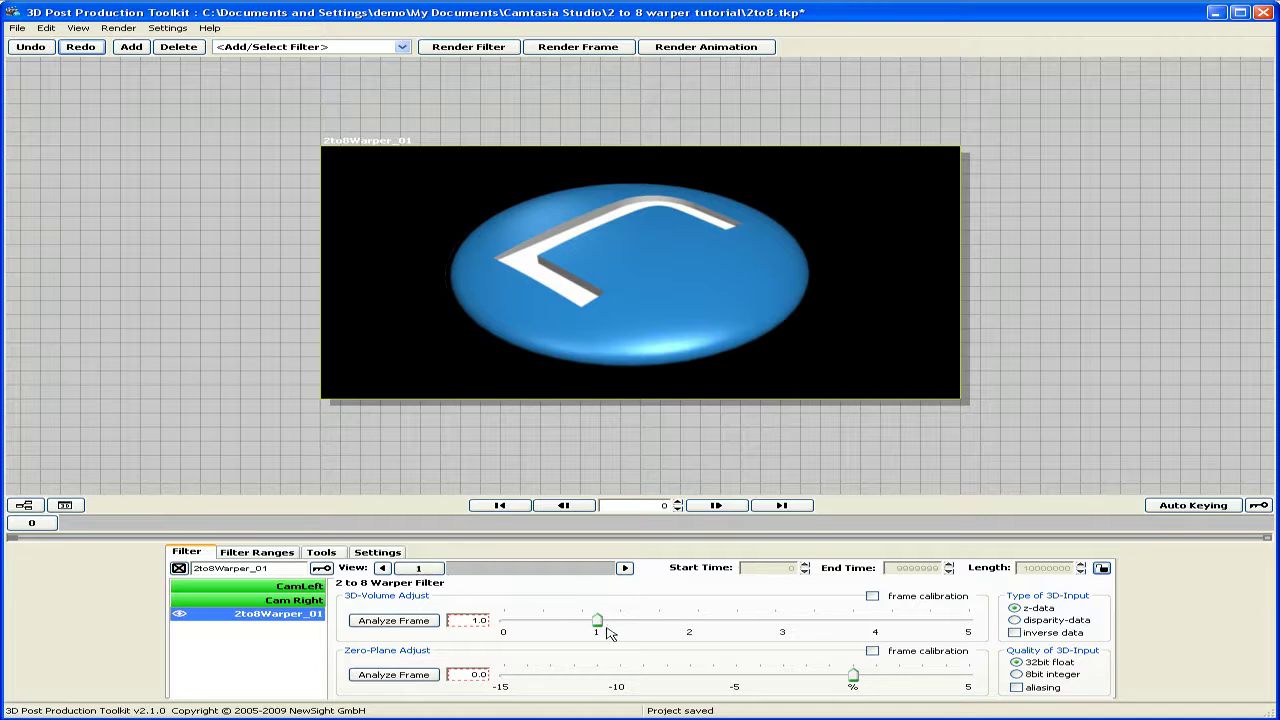
Step: Try a 3D volume of about 2.44 with a zero plane of about 2.03 and compare the warper's views
left_click_drag(600, 621, 731, 621)
left_click_drag(853, 675, 900, 675)
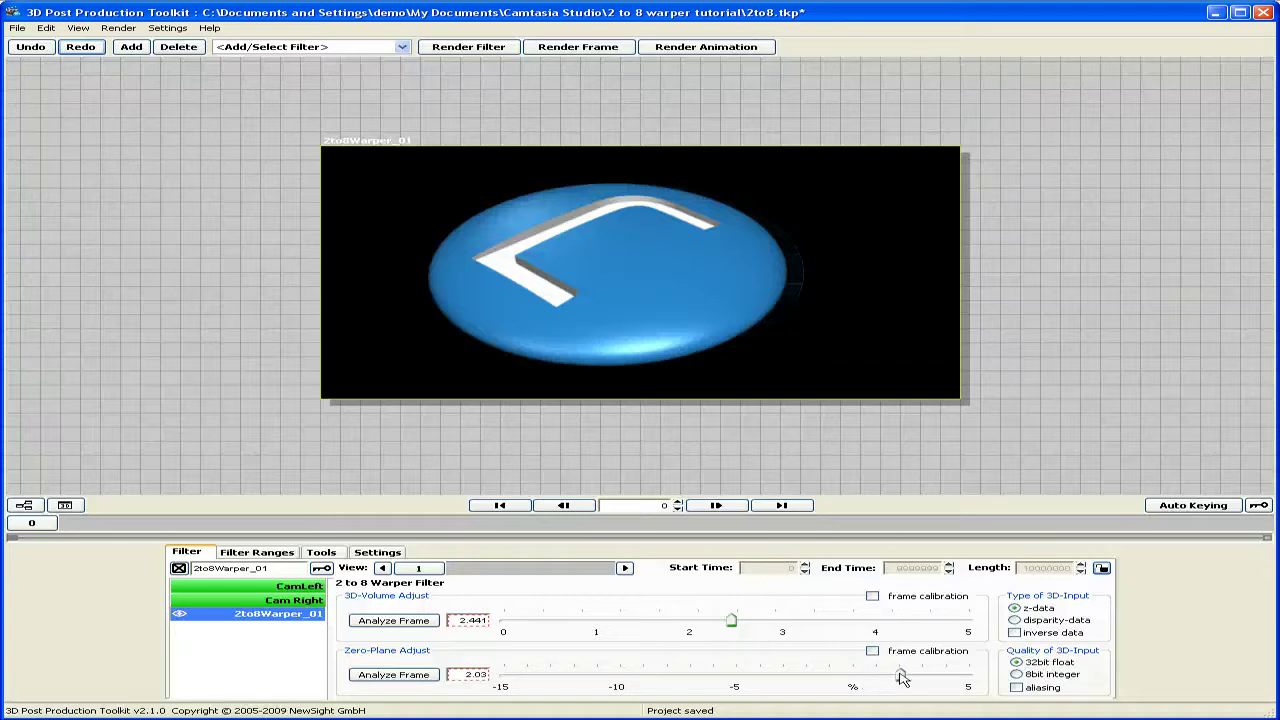
mouse_move(421, 572)
left_mouse_down()
mouse_move(600, 568)
mouse_move(420, 568)
left_mouse_up()
Step: Enable aliasing with the 3D volume lowered to about 0.99, and check the warper's views with the alpha mask shown
left_click(1027, 687)
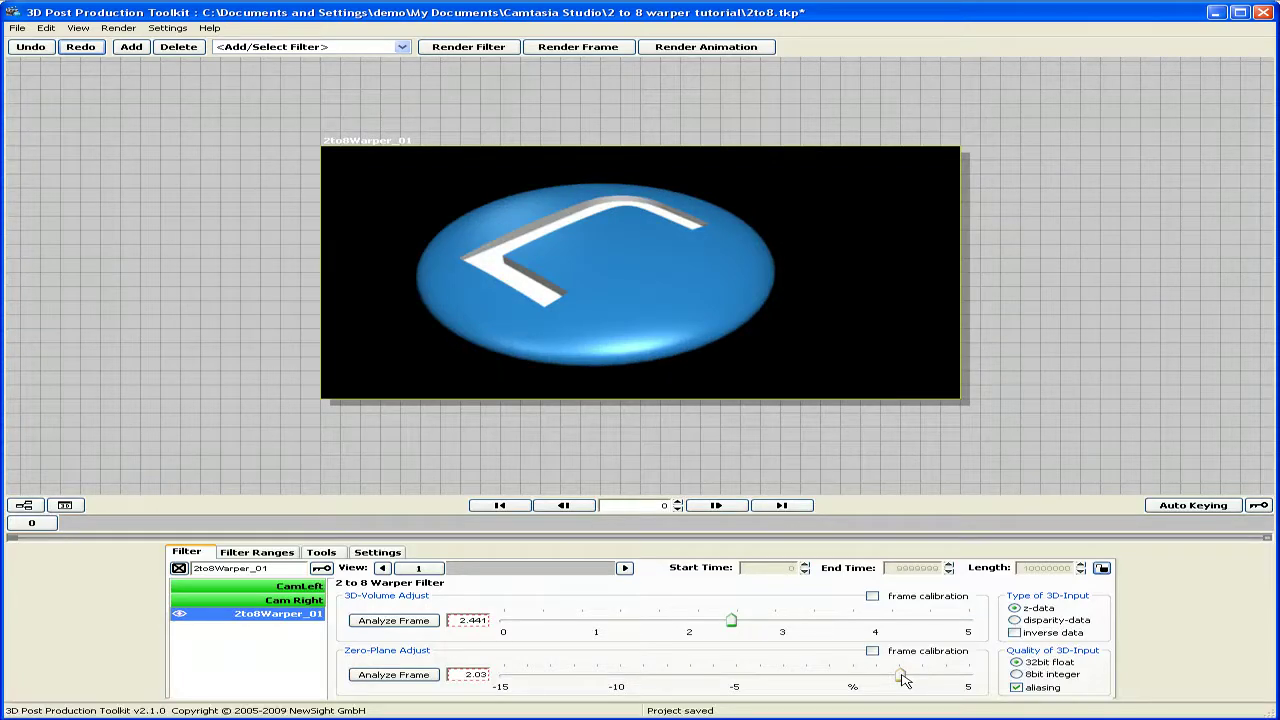
left_click_drag(733, 627, 598, 628)
right_click(601, 438)
left_click(660, 478)
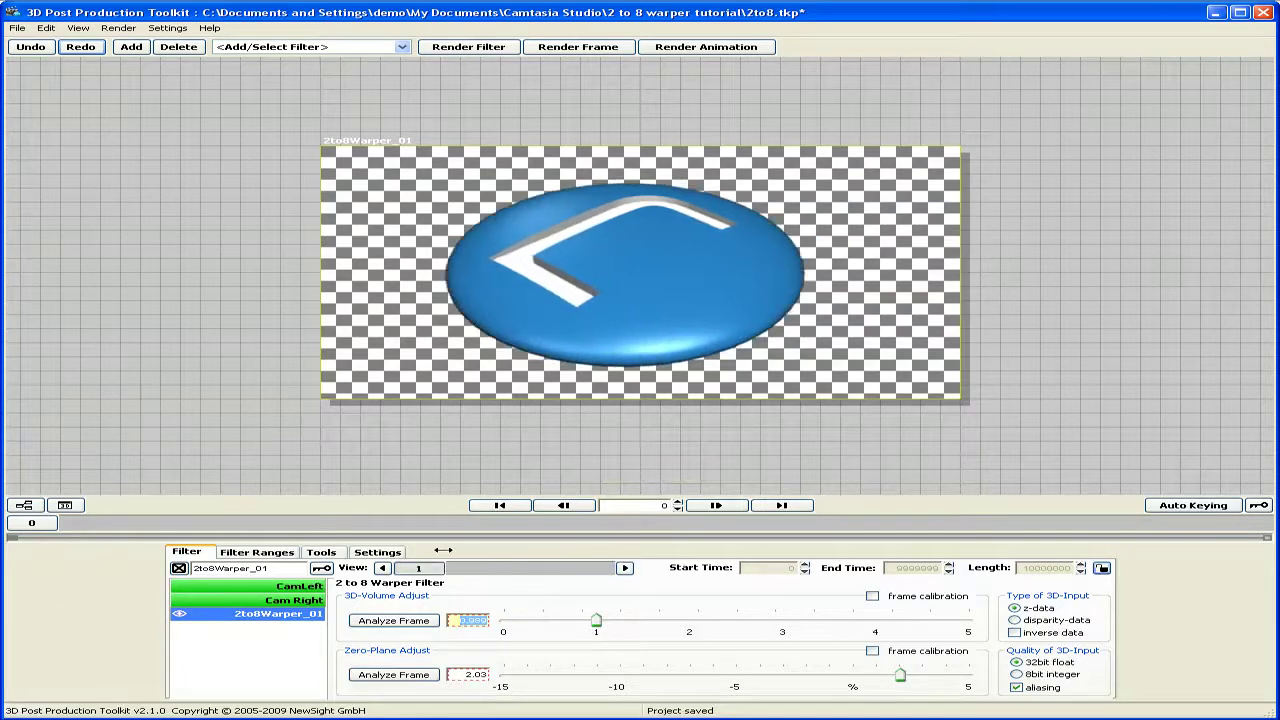
left_click_drag(419, 568, 660, 567)
Step: Set the warper's zero plane to 0 and its 3D volume to 1, and return to view 1
double_click(480, 674)
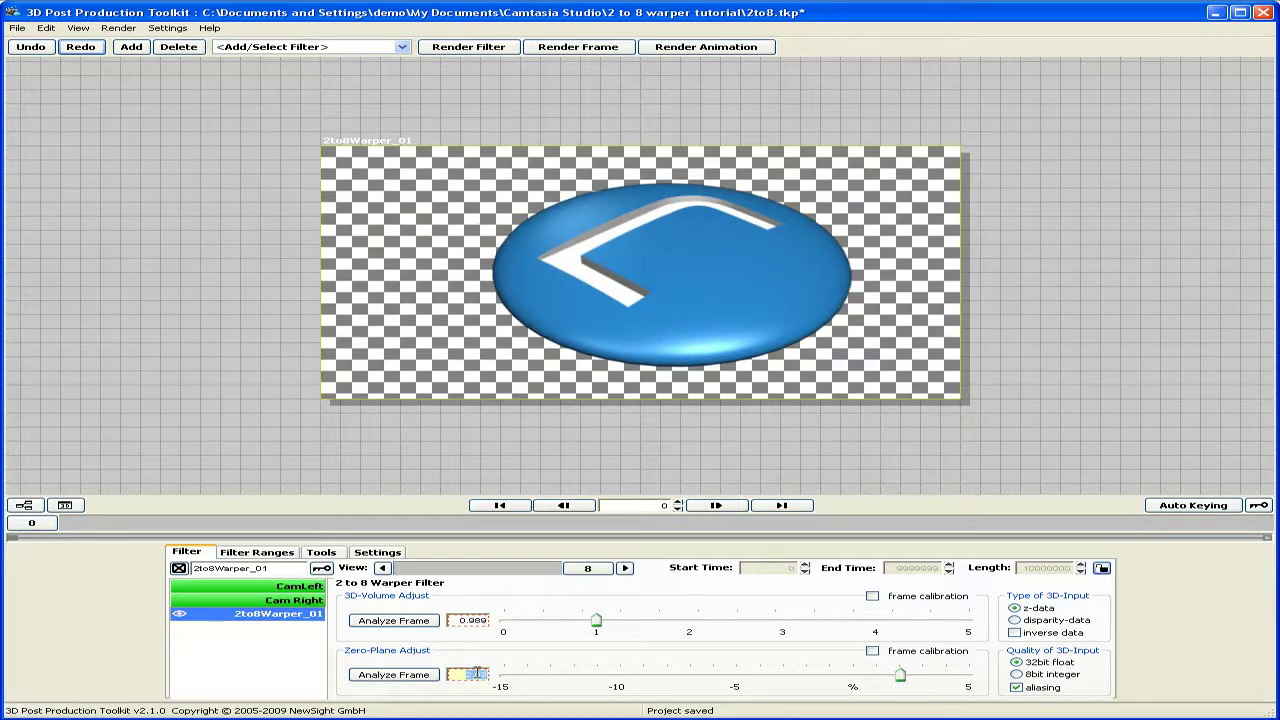
type("0")
key("Return")
double_click(468, 620)
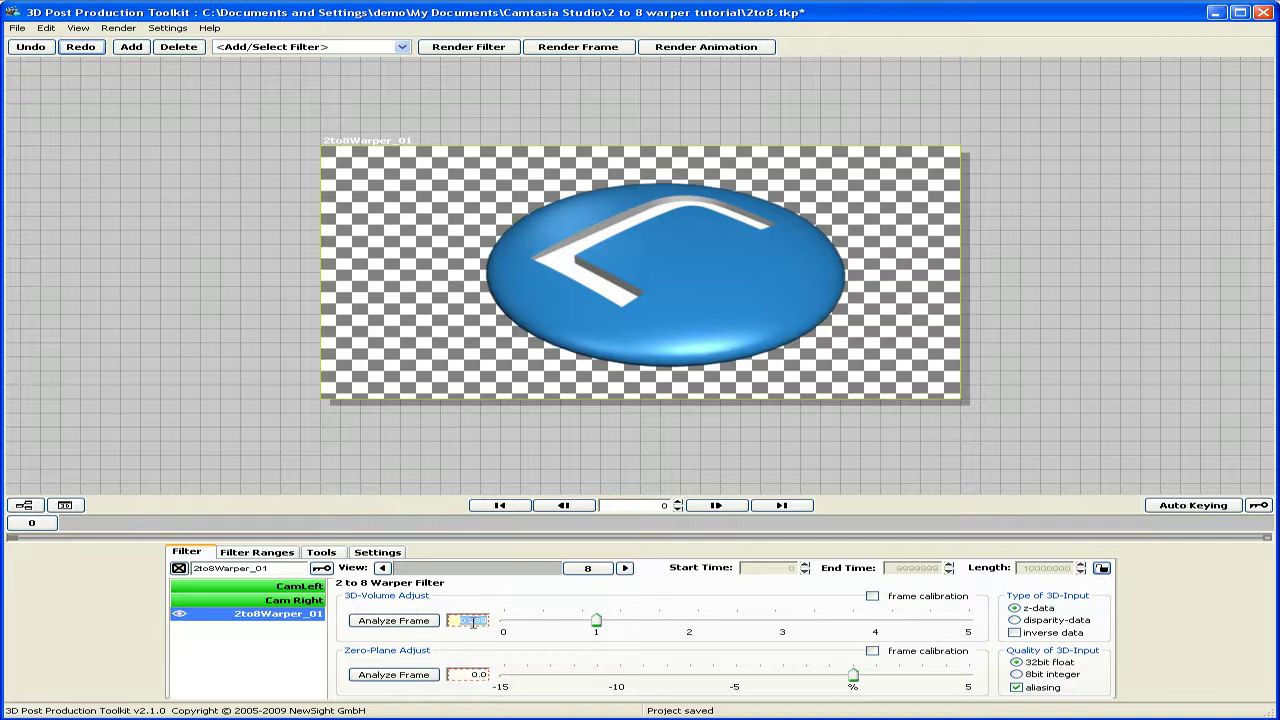
type("1")
key("Return")
left_click_drag(588, 567, 421, 568)
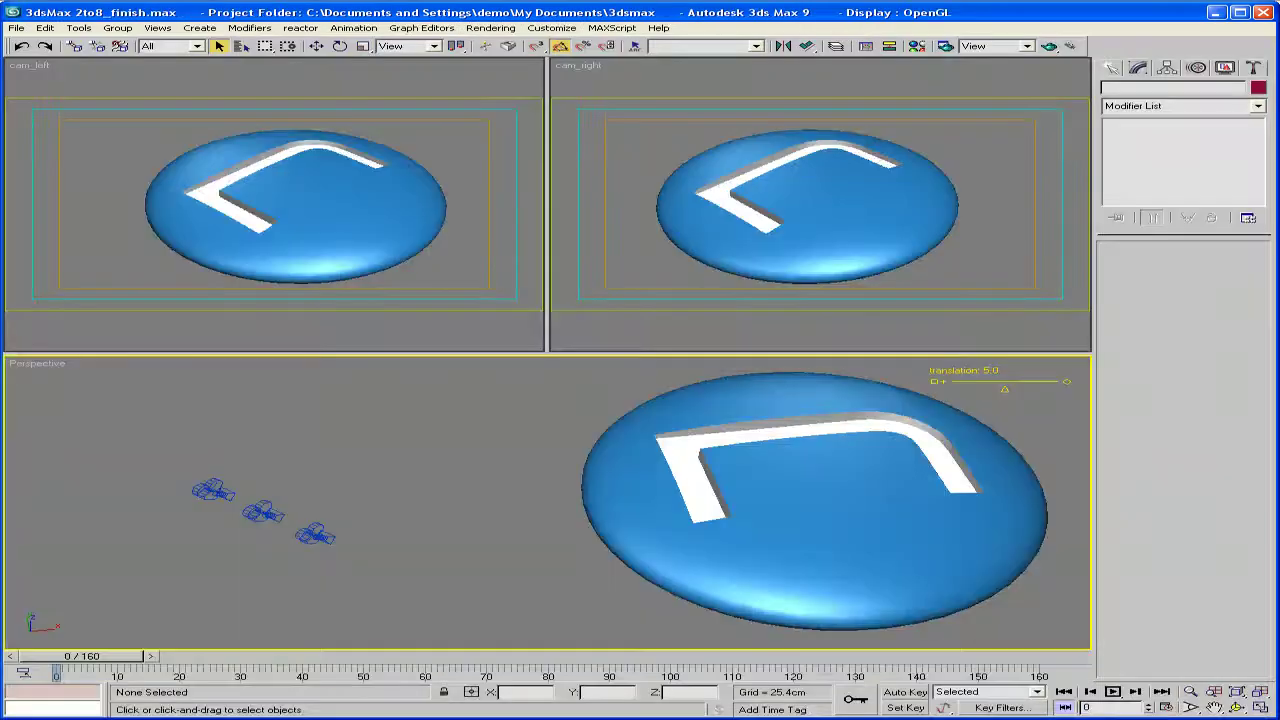
Step: In 3ds Max, add a Z Depth render element to the scene's render settings
left_click(945, 46)
left_click(216, 101)
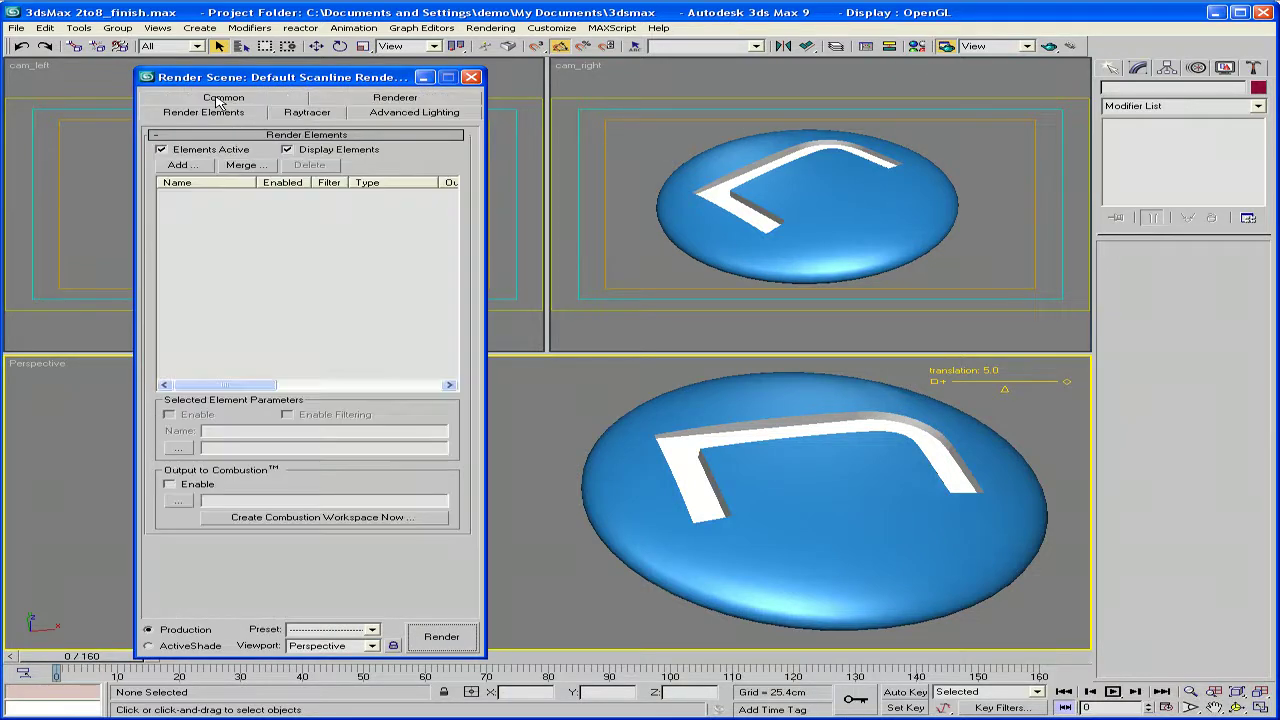
left_click(193, 166)
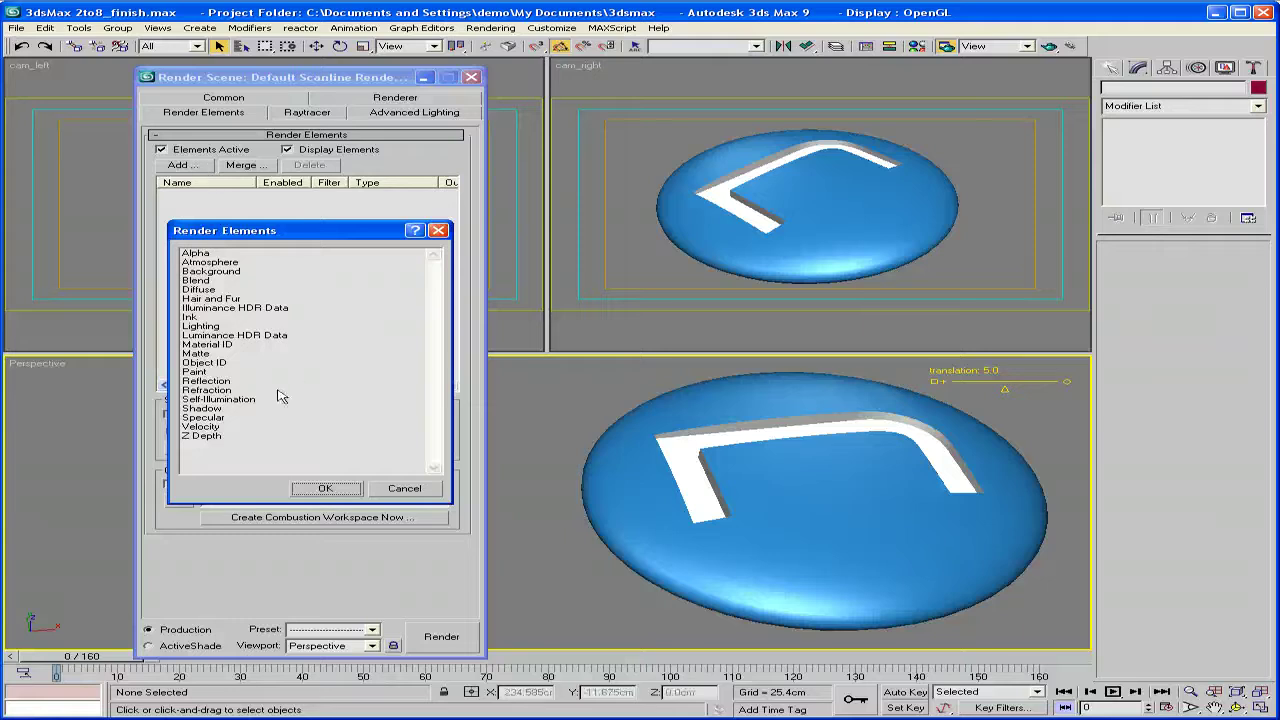
double_click(205, 436)
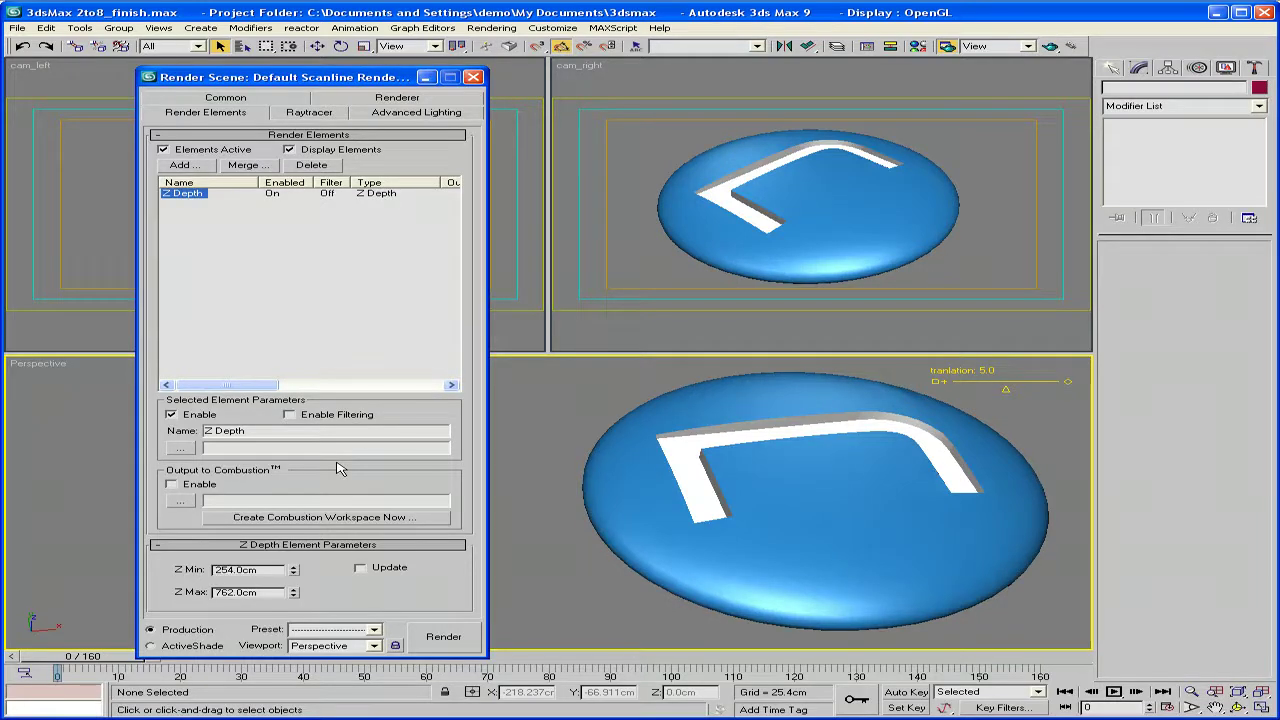
Step: Create and open an 8bitCamLeft folder inside renderoutput for the Z Depth element's output file
left_click(181, 448)
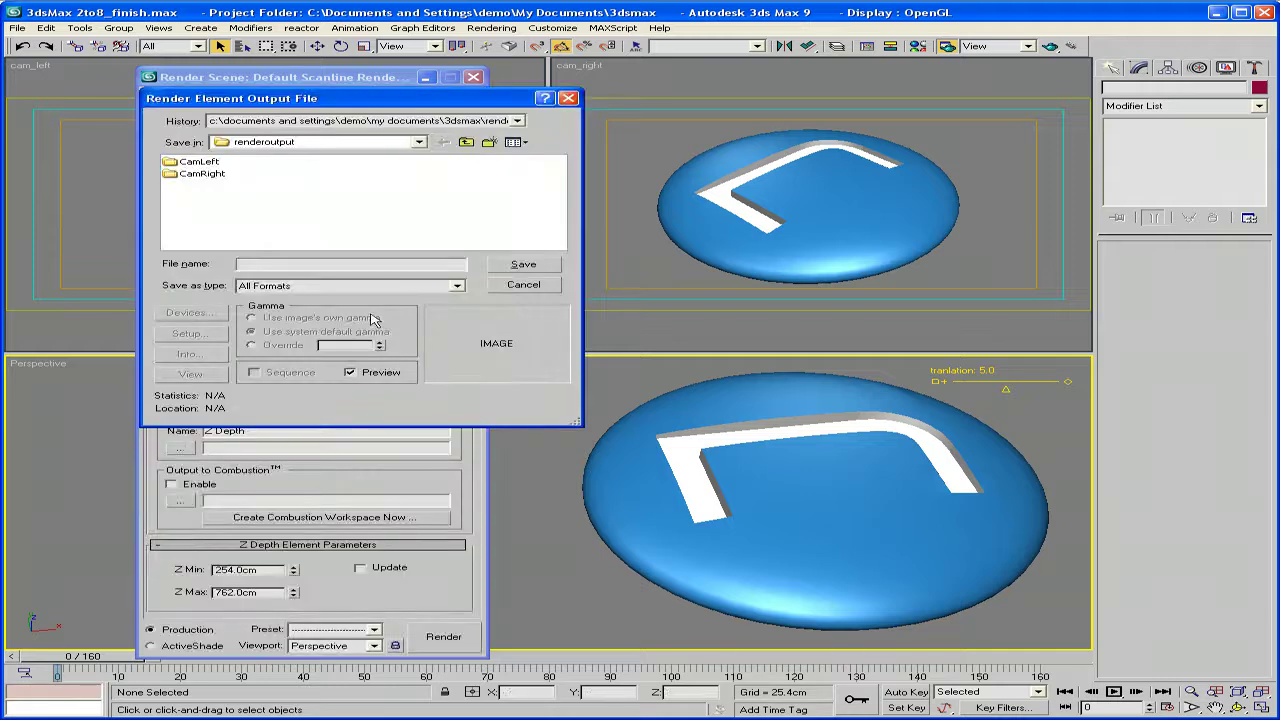
left_click(489, 143)
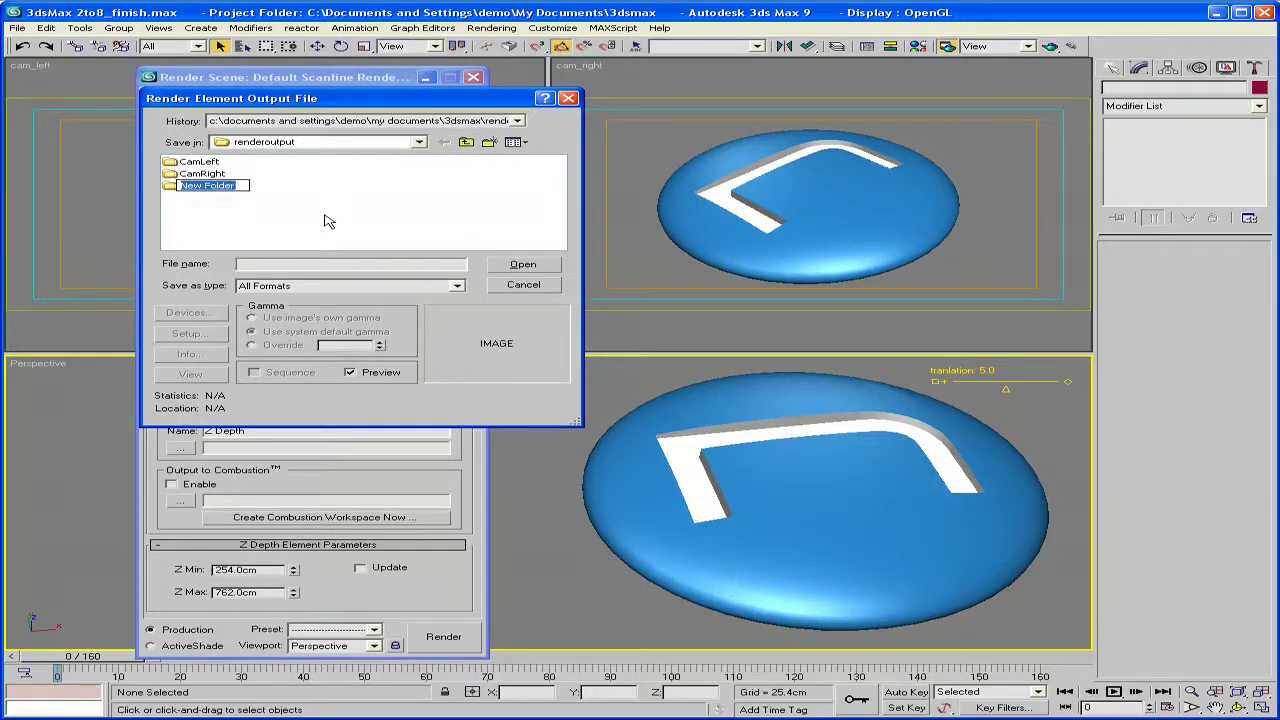
type("8")
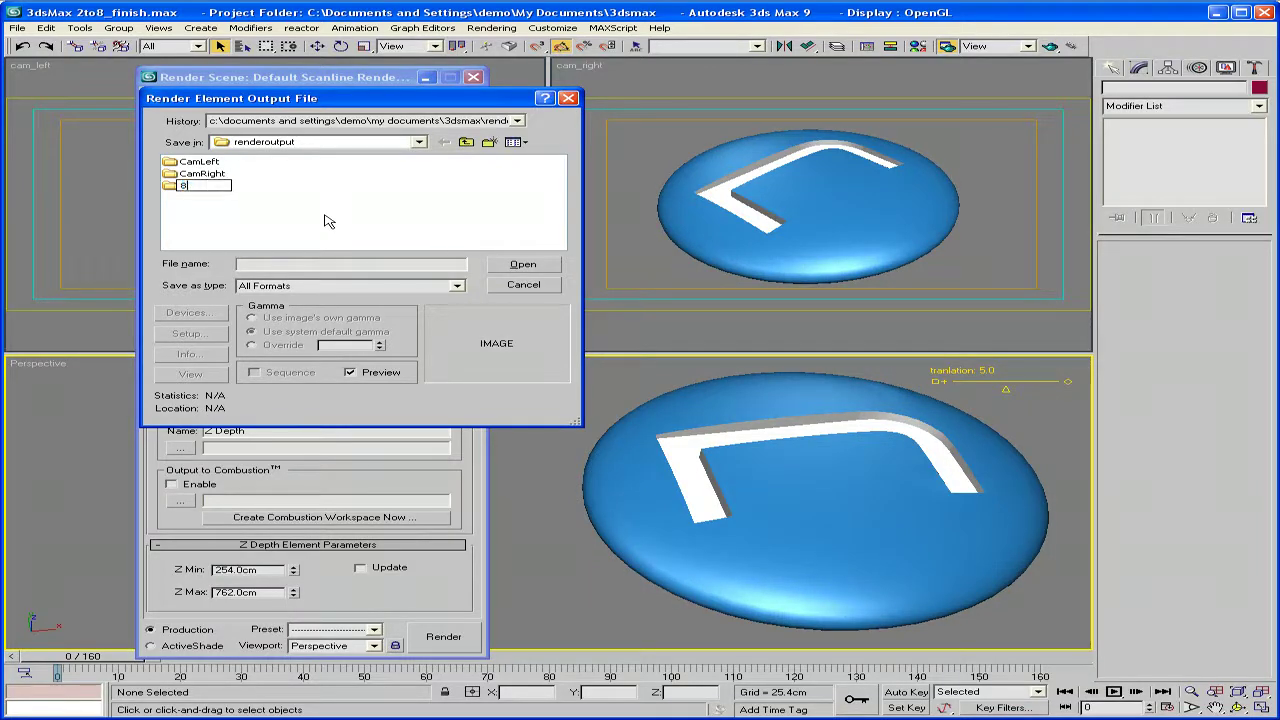
type("bitCamLeft")
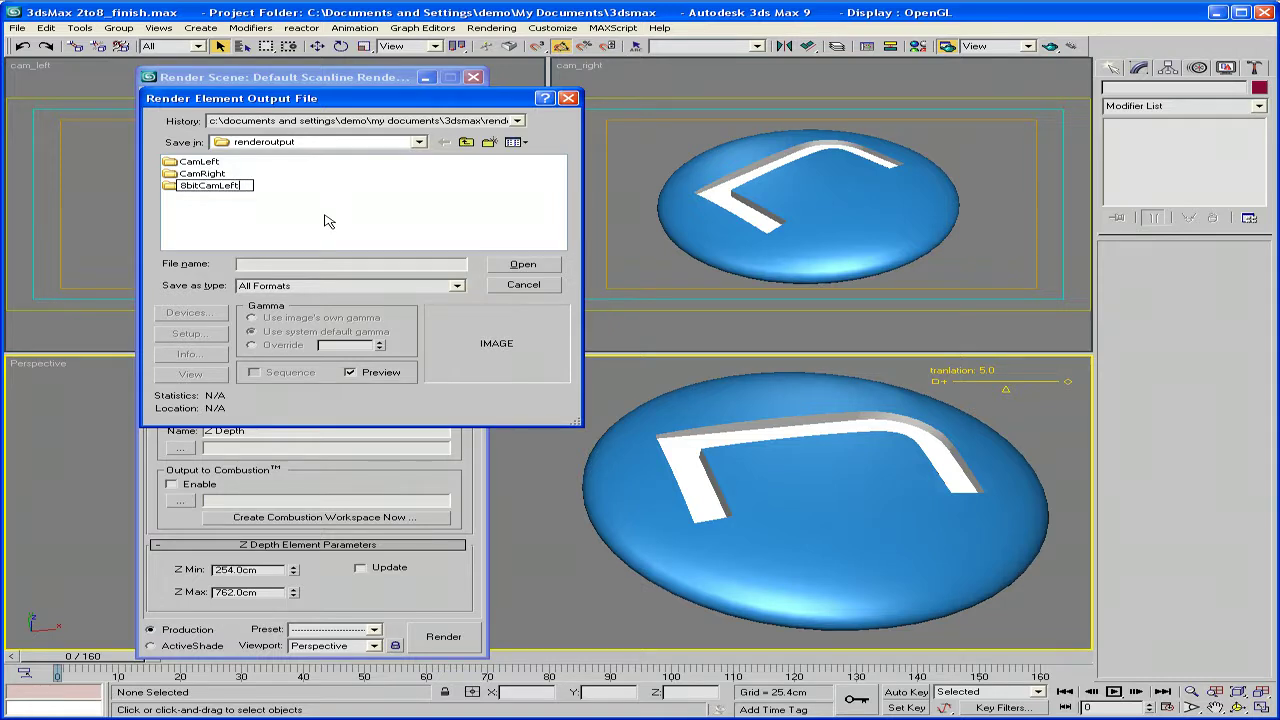
key("Return")
double_click(229, 190)
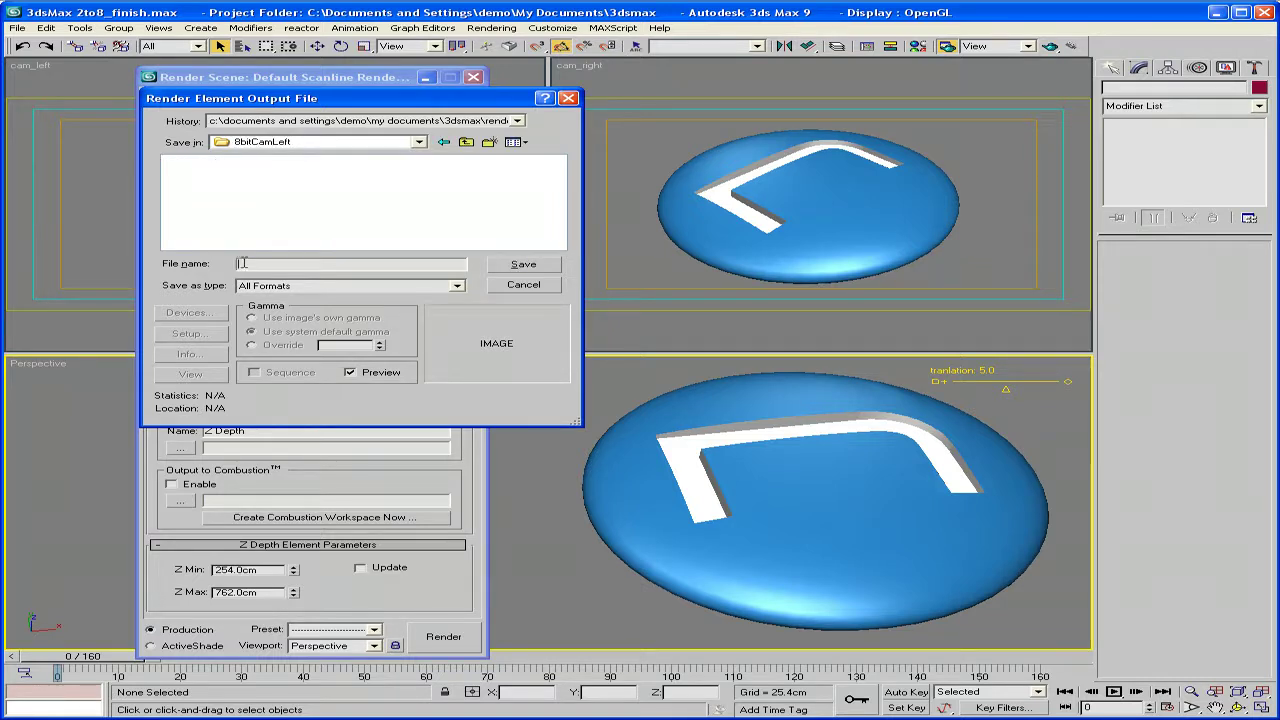
Step: Save the Z Depth element's output as a Targa image file named DepthLeft with the default image options
left_click(244, 263)
type("DepthLeft")
left_click(456, 285)
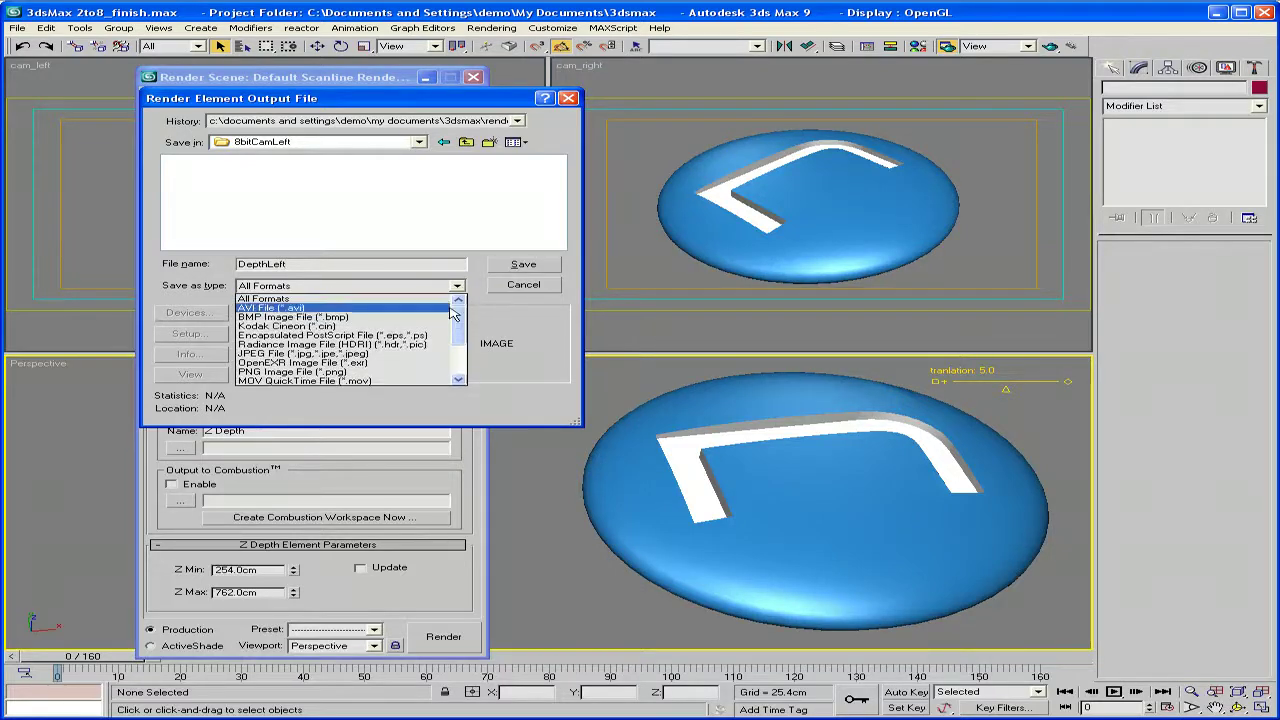
scroll(470, 335, "down", 3)
left_click(300, 363)
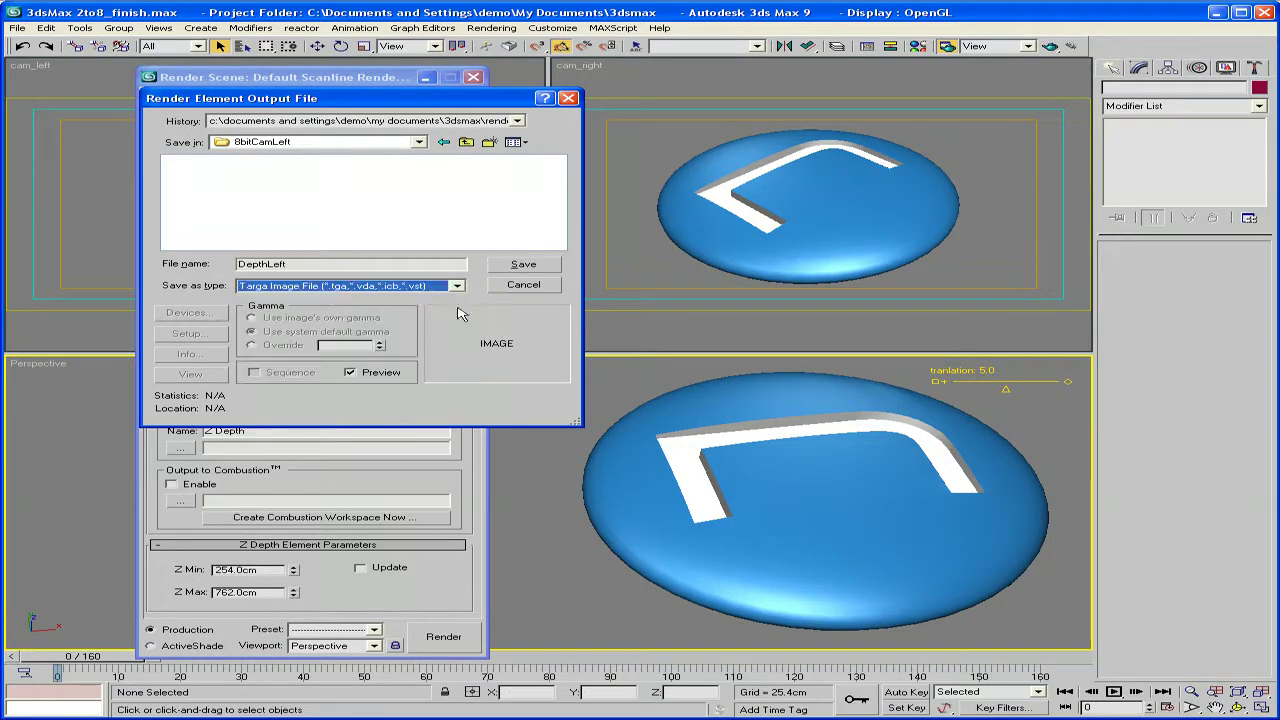
left_click(524, 266)
left_click(523, 339)
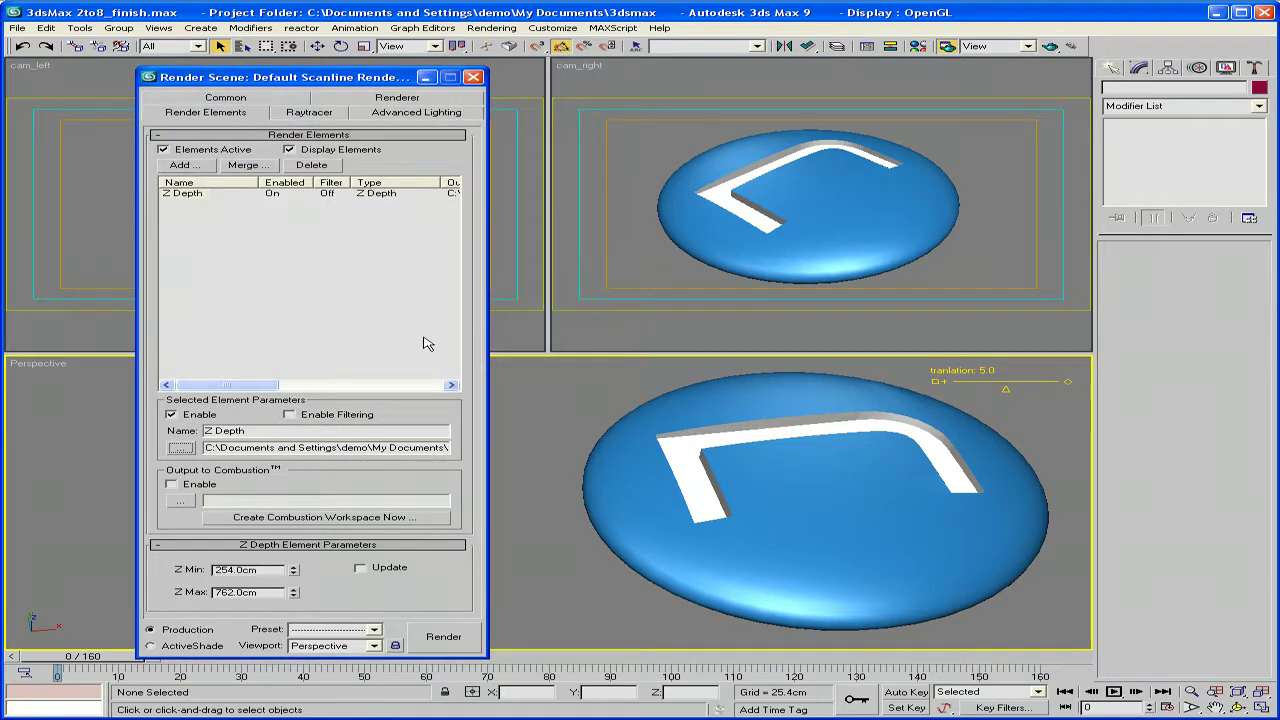
Step: Set the Z Depth element's Z Min to 0 cm and minimize the render settings
double_click(267, 569)
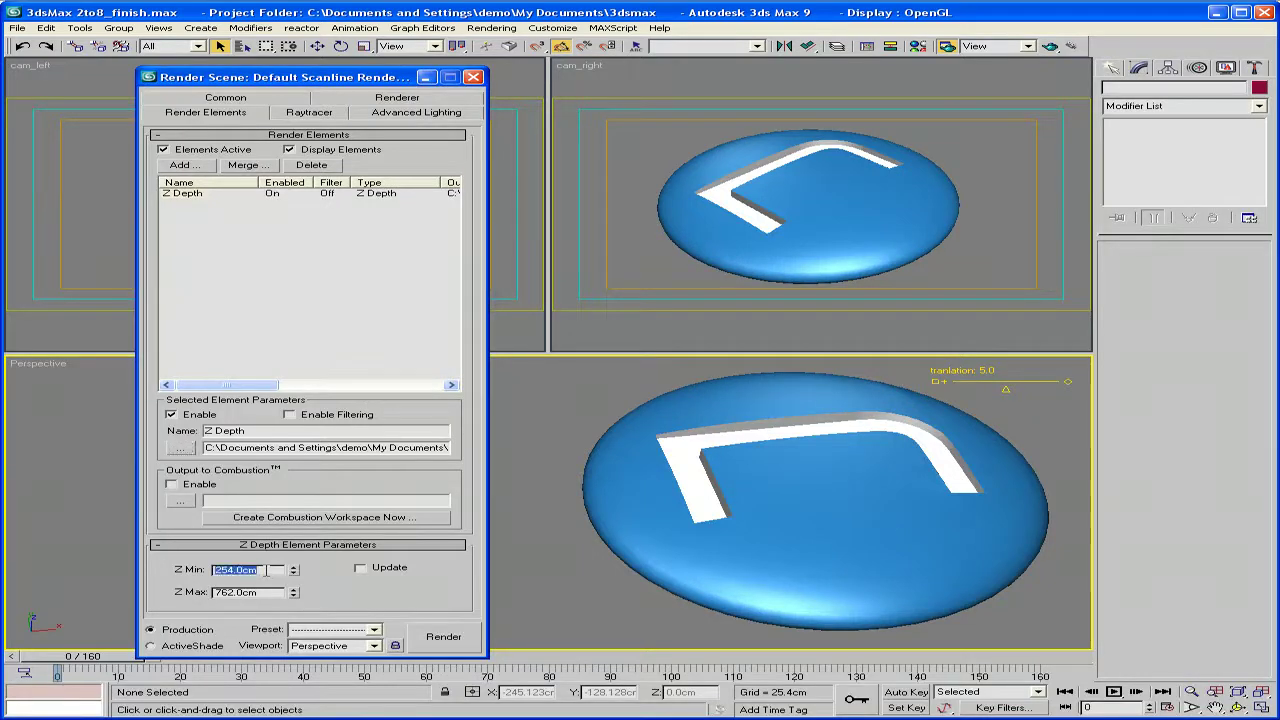
type("0")
key("Return")
left_click(428, 78)
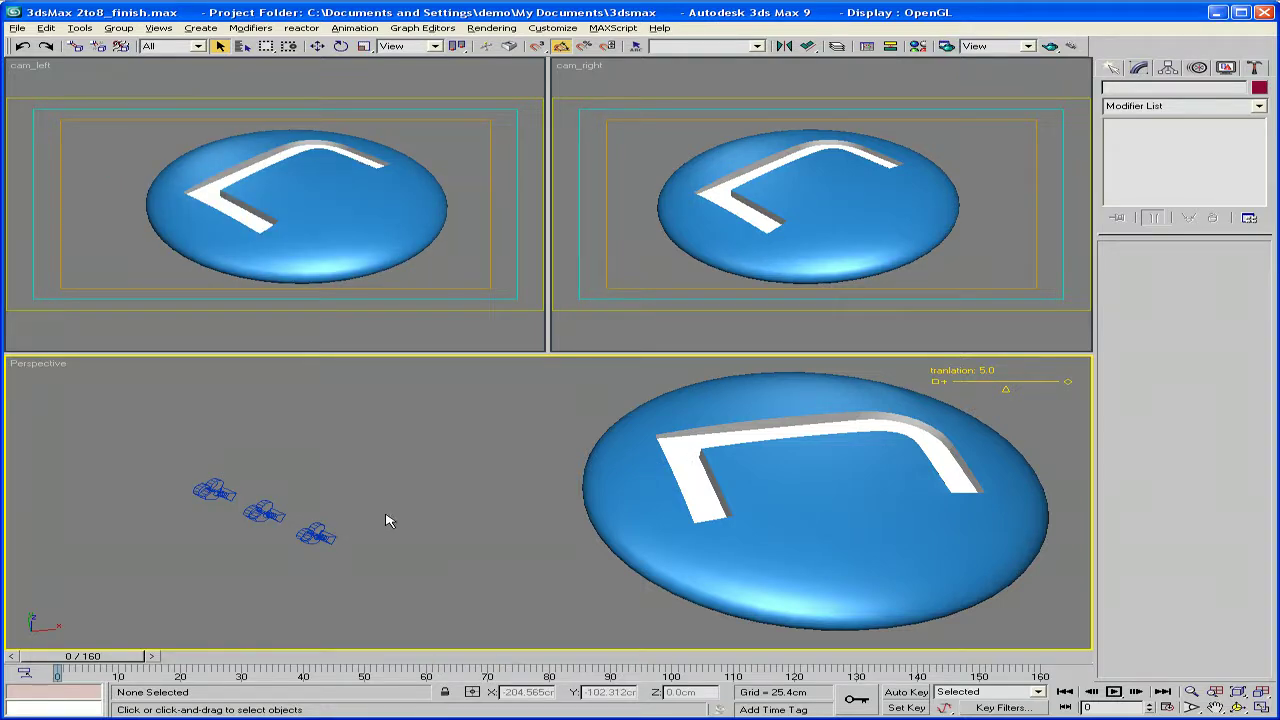
Step: Maximize the perspective viewport, select the cam_right camera and shorten its target distance to about 527 cm
key("alt+w")
left_click(325, 384)
middle_click_drag(800, 463, 682, 390, "alt")
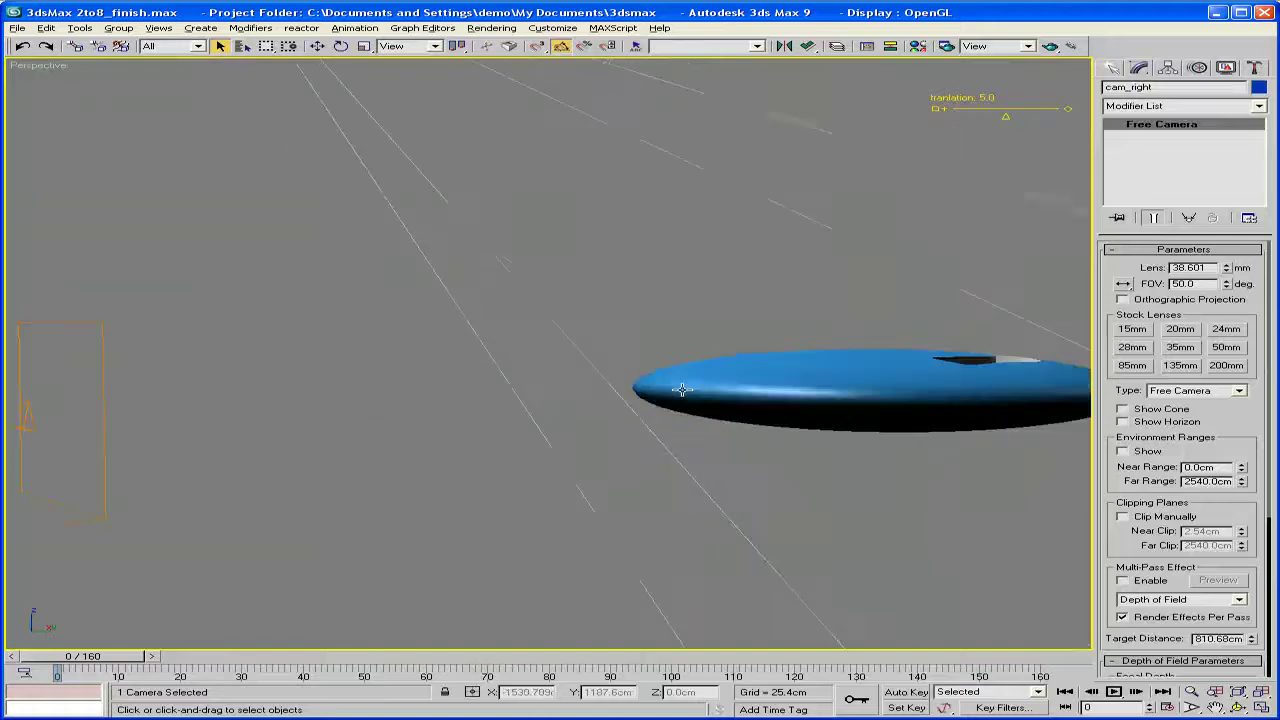
scroll(700, 410, "down", 10)
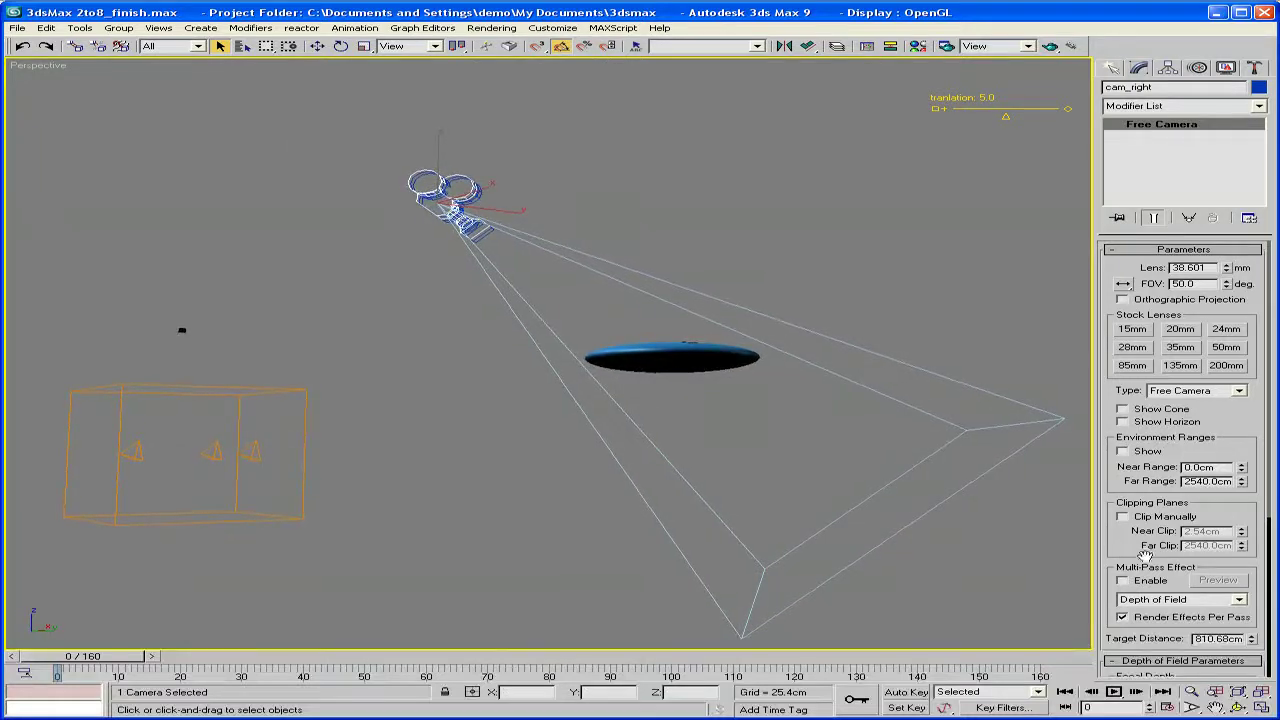
left_click_drag(1251, 641, 1252, 670)
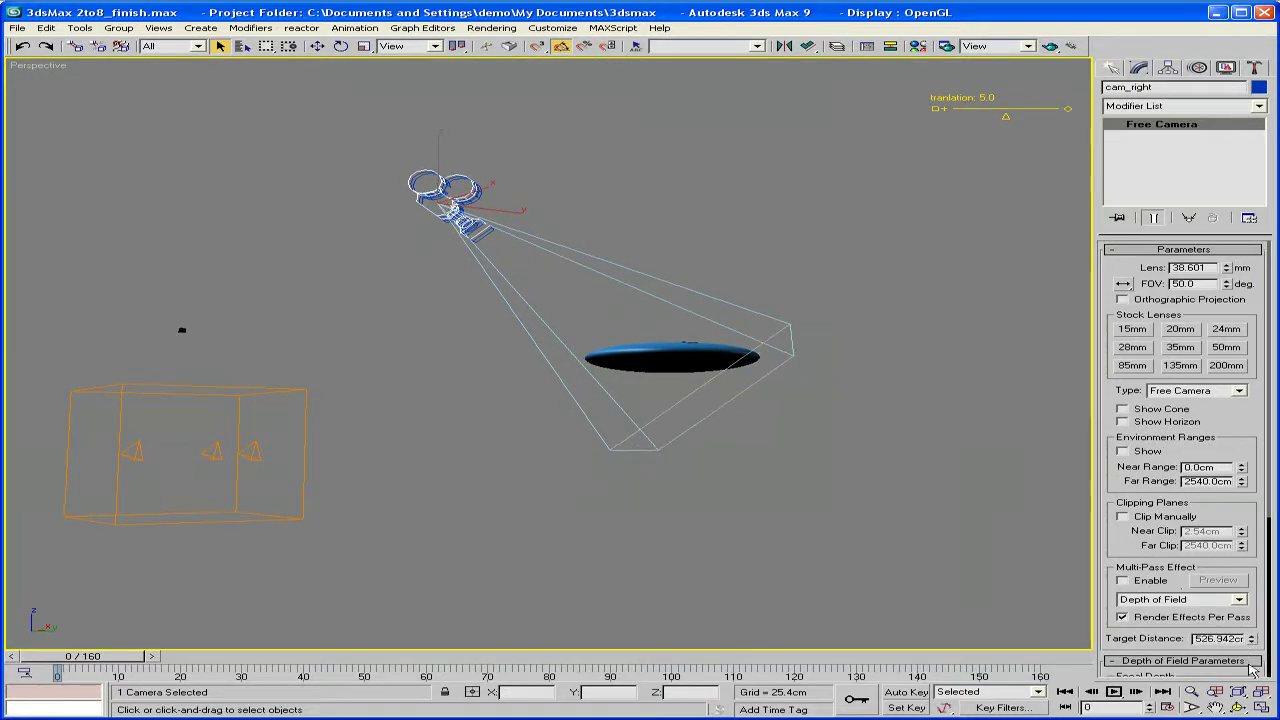
Step: Move the animation to frame 73 and set cam_right's target distance to 1030 cm so its cone reaches past the fragments and disc
middle_click_drag(788, 434, 770, 485, "alt")
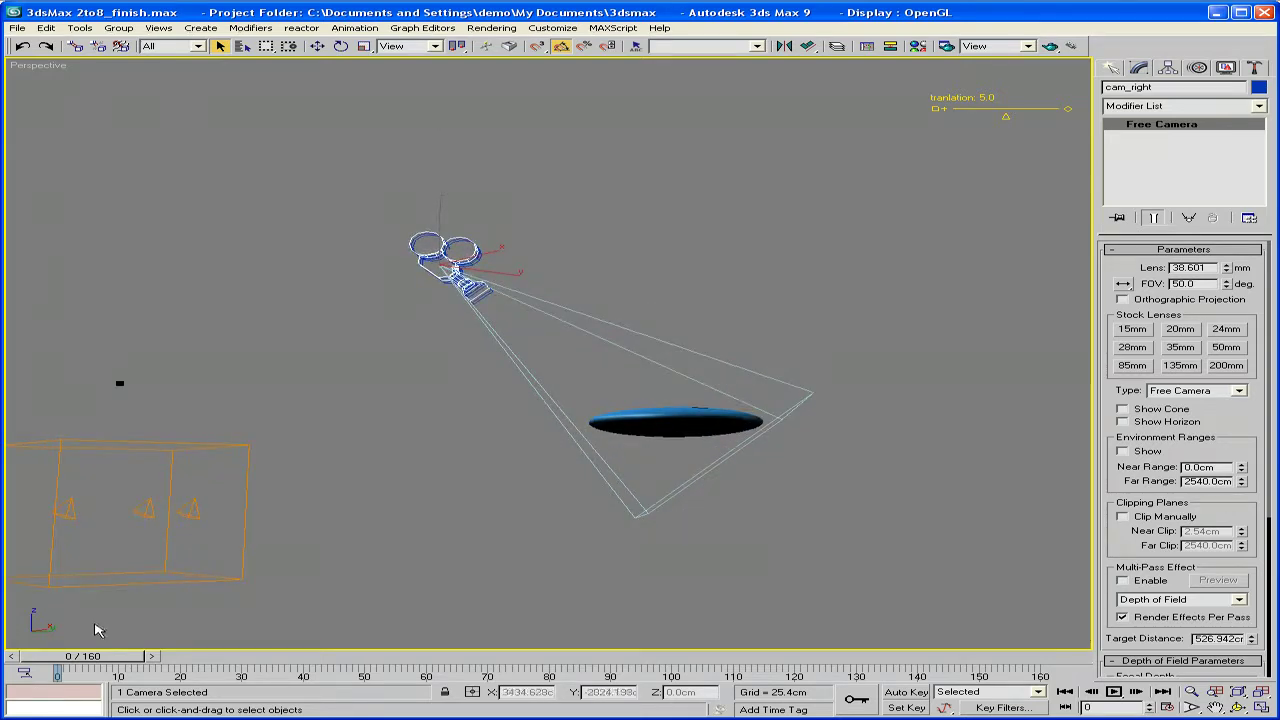
left_click_drag(98, 656, 428, 660)
middle_click_drag(606, 371, 604, 419, "alt")
scroll(613, 410, "down", 2)
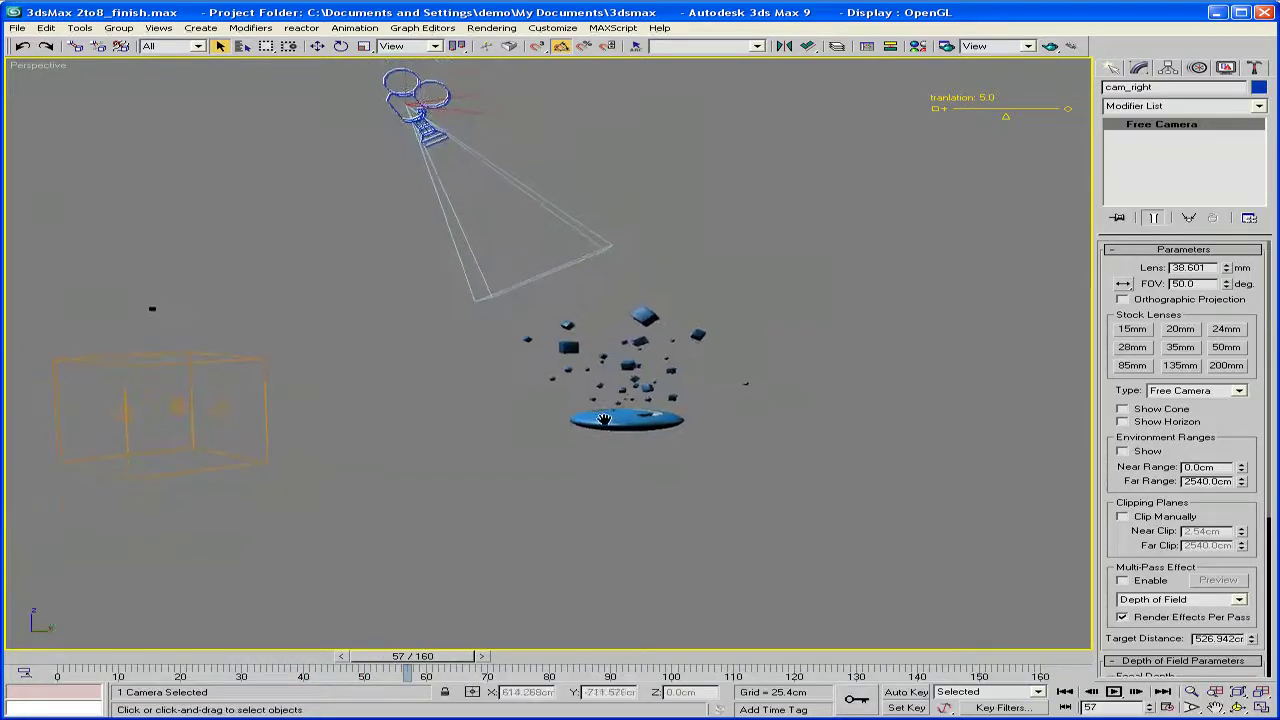
left_click_drag(436, 657, 533, 640)
middle_click_drag(708, 510, 705, 499, "alt")
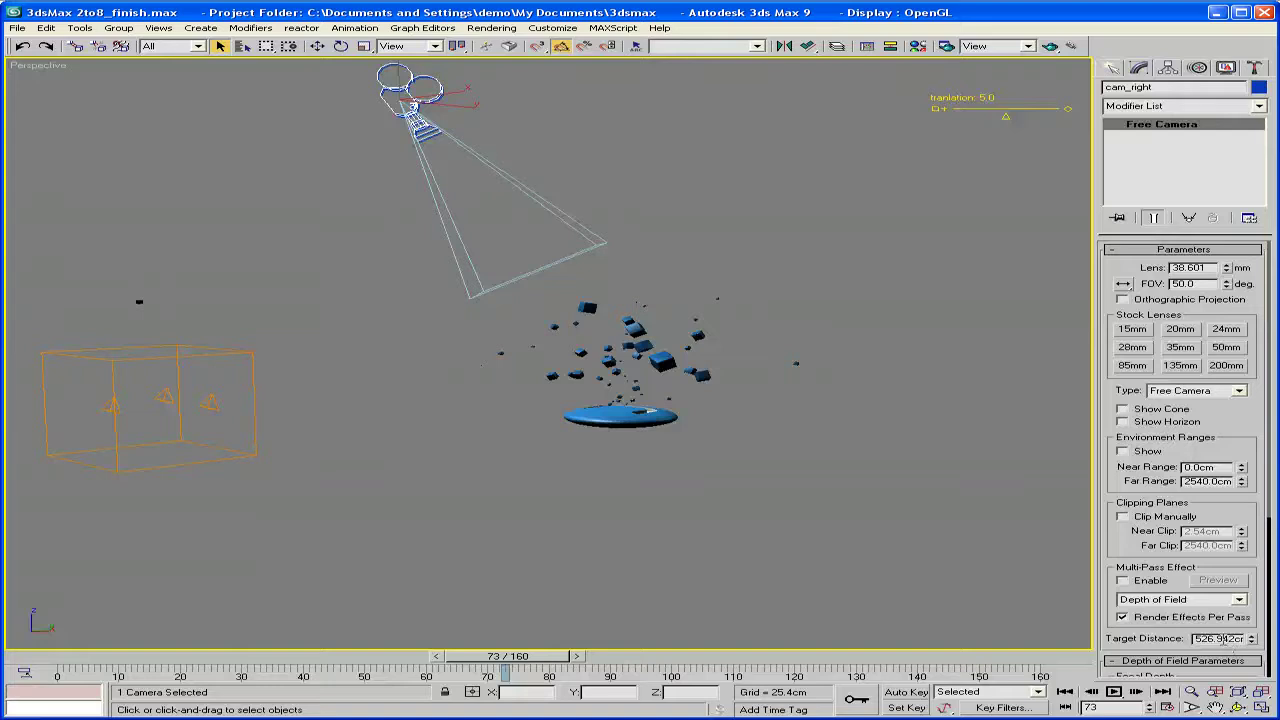
double_click(1222, 638)
type("1030")
key("Return")
middle_click_drag(797, 440, 882, 392, "alt")
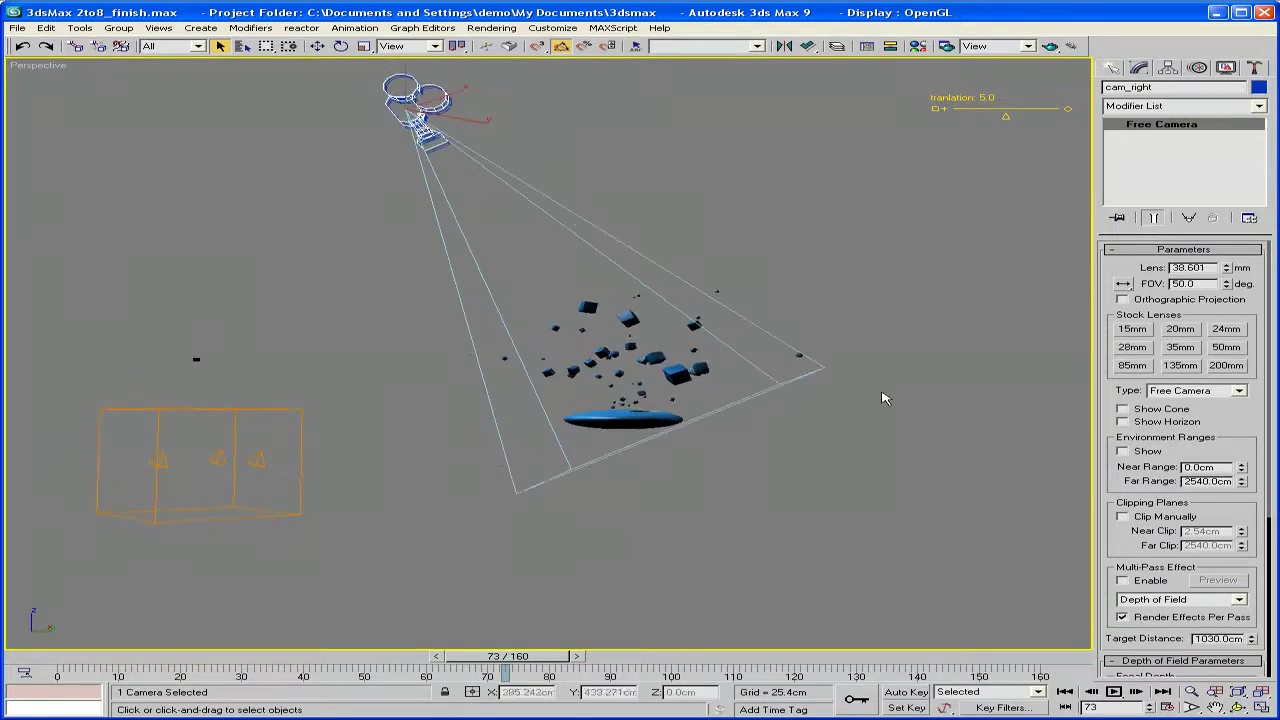
Step: Set the Z Depth element's Z Max to 1030 cm by copying cam_right's target distance
key("F10")
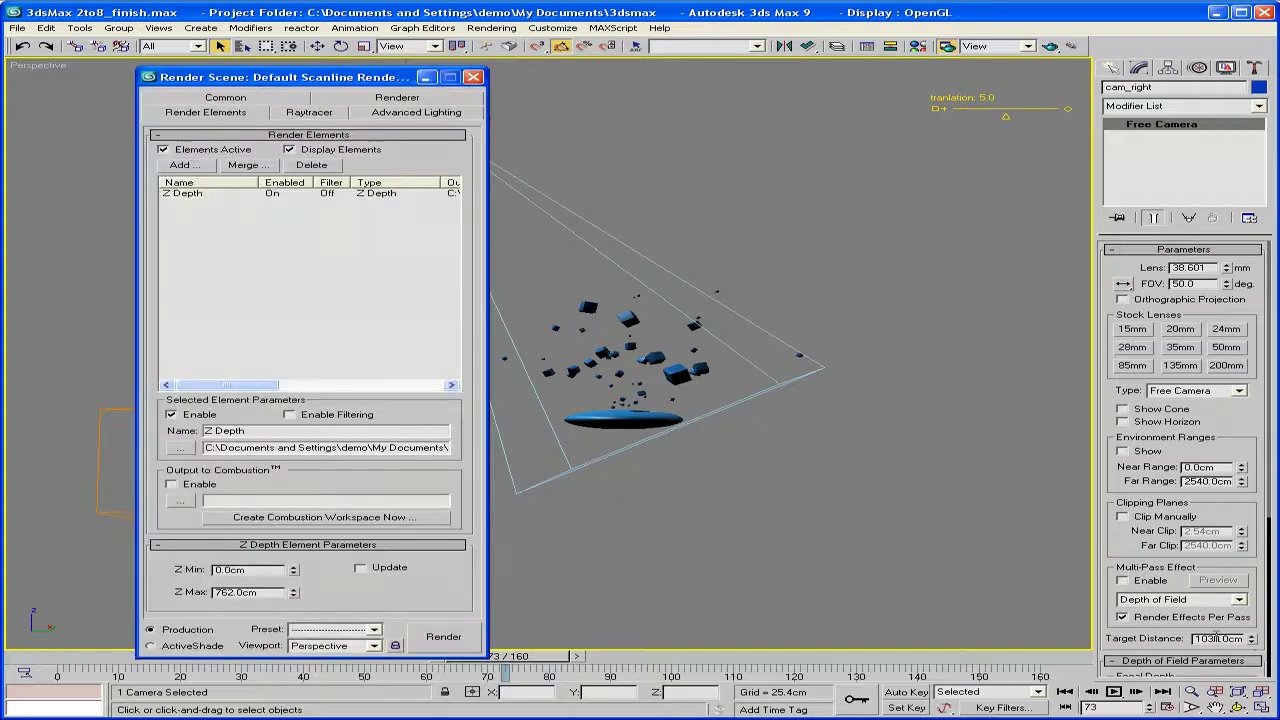
double_click(1222, 638)
key("ctrl+c")
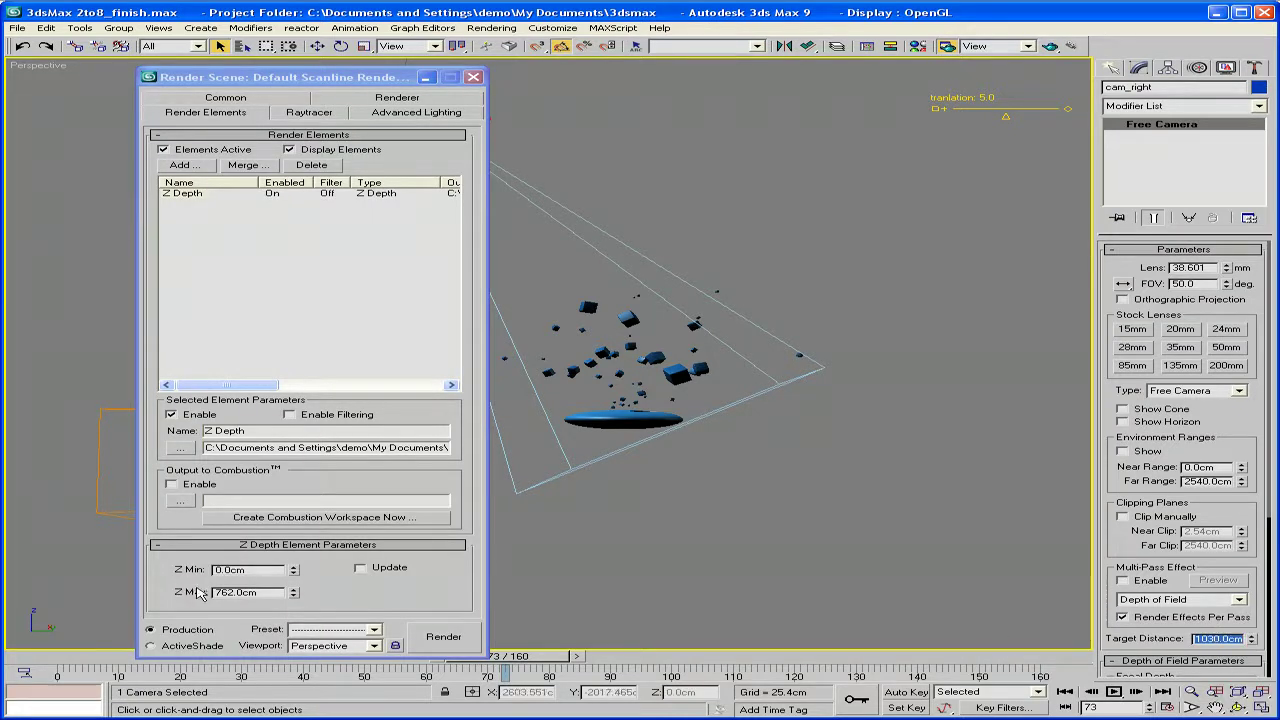
double_click(235, 592)
right_click(240, 593)
left_click(272, 645)
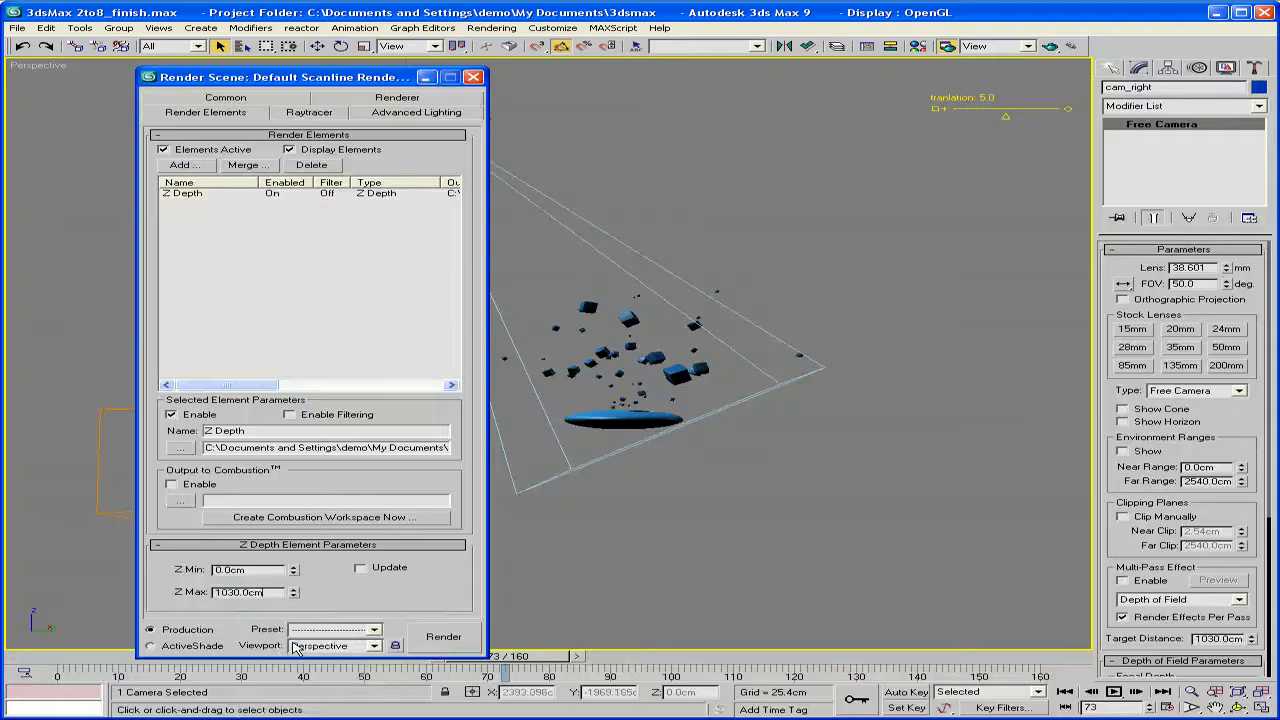
Step: For the main render output file, create a folder named ColorCamLeft inside renderoutput and open it
left_click(250, 100)
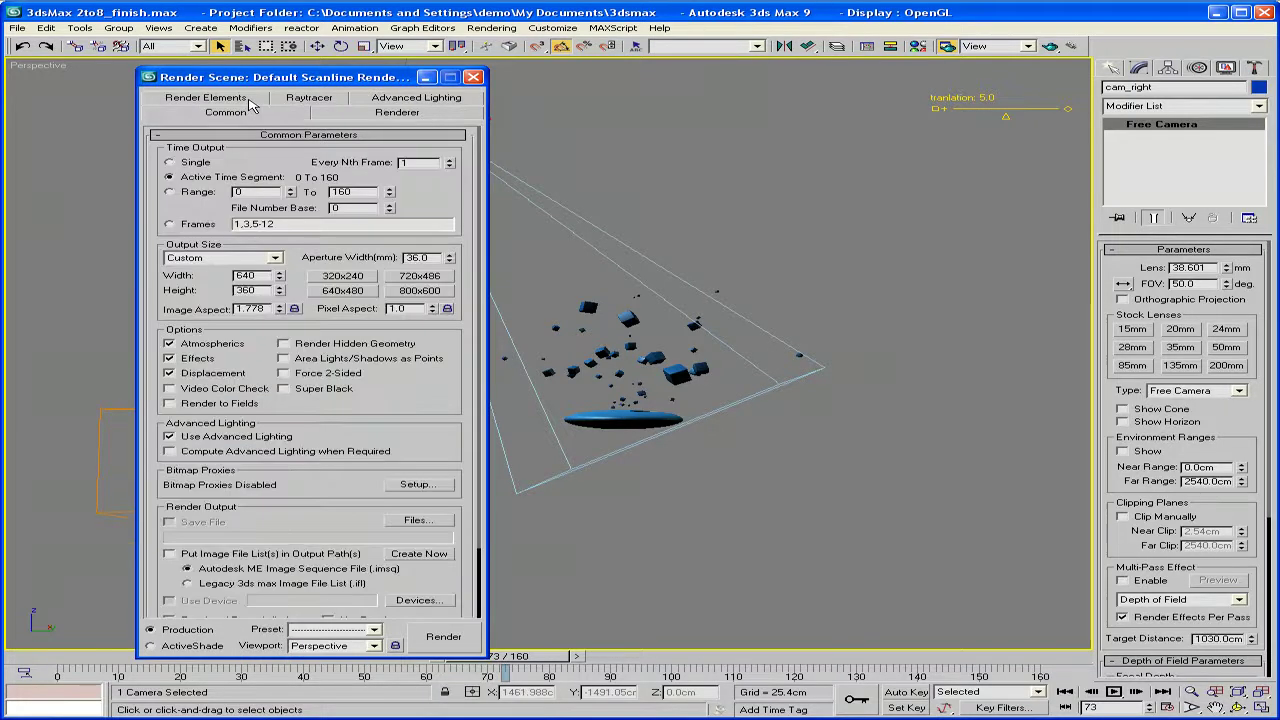
left_click(425, 522)
left_click(489, 141)
type("C")
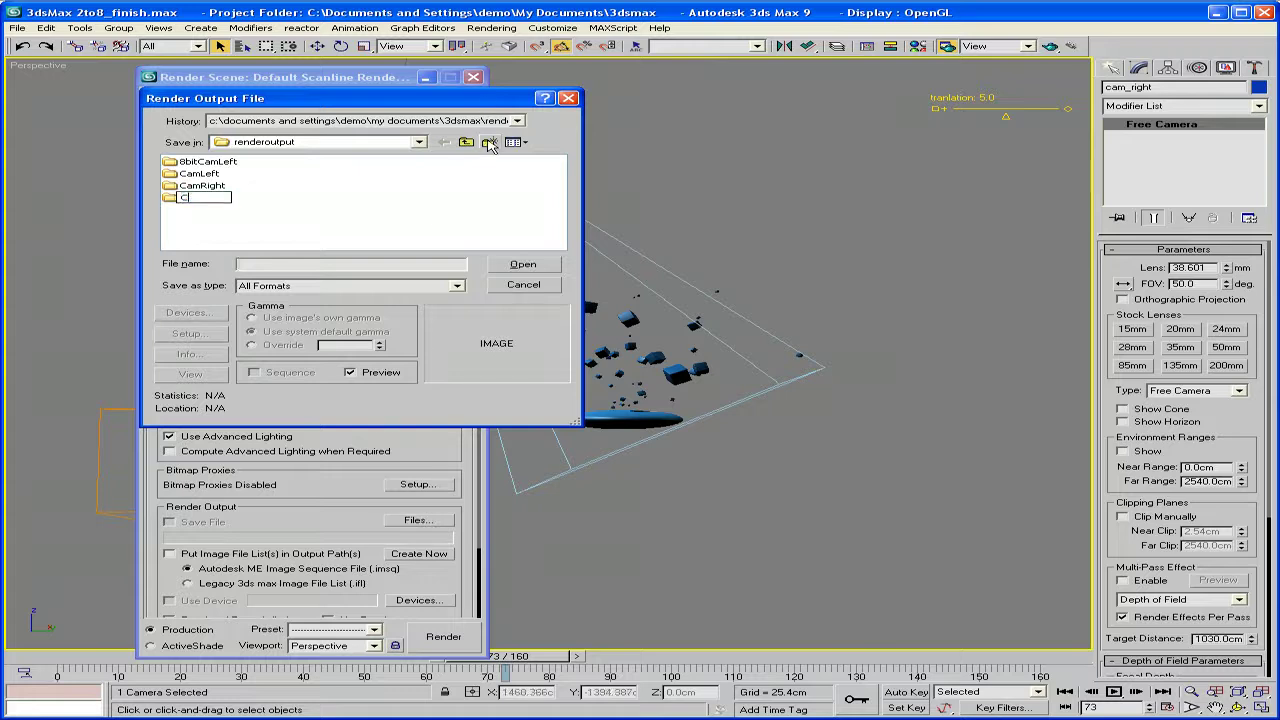
type("olorCamLeft")
key("Return")
double_click(205, 197)
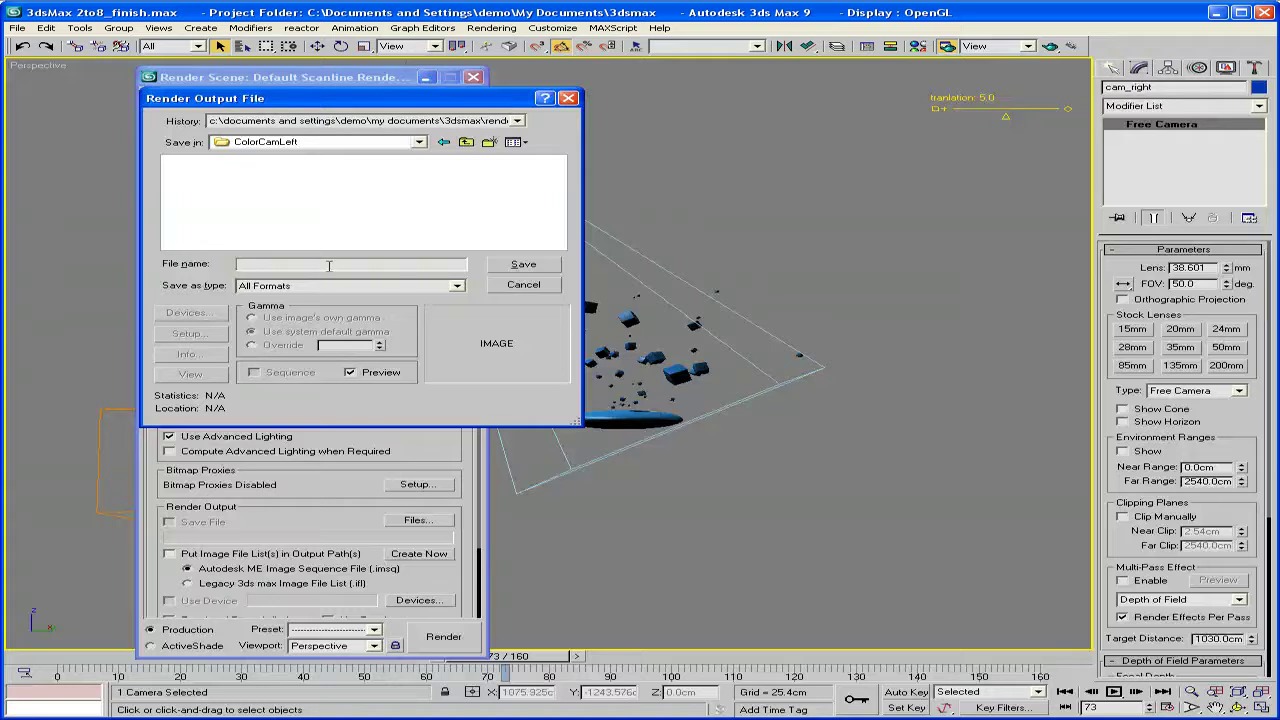
Step: Save the render output as a Targa image file named ColorLeft with the default 32 bits-per-pixel options
type("ColorLeft")
left_click(456, 285)
left_click_drag(458, 306, 458, 345)
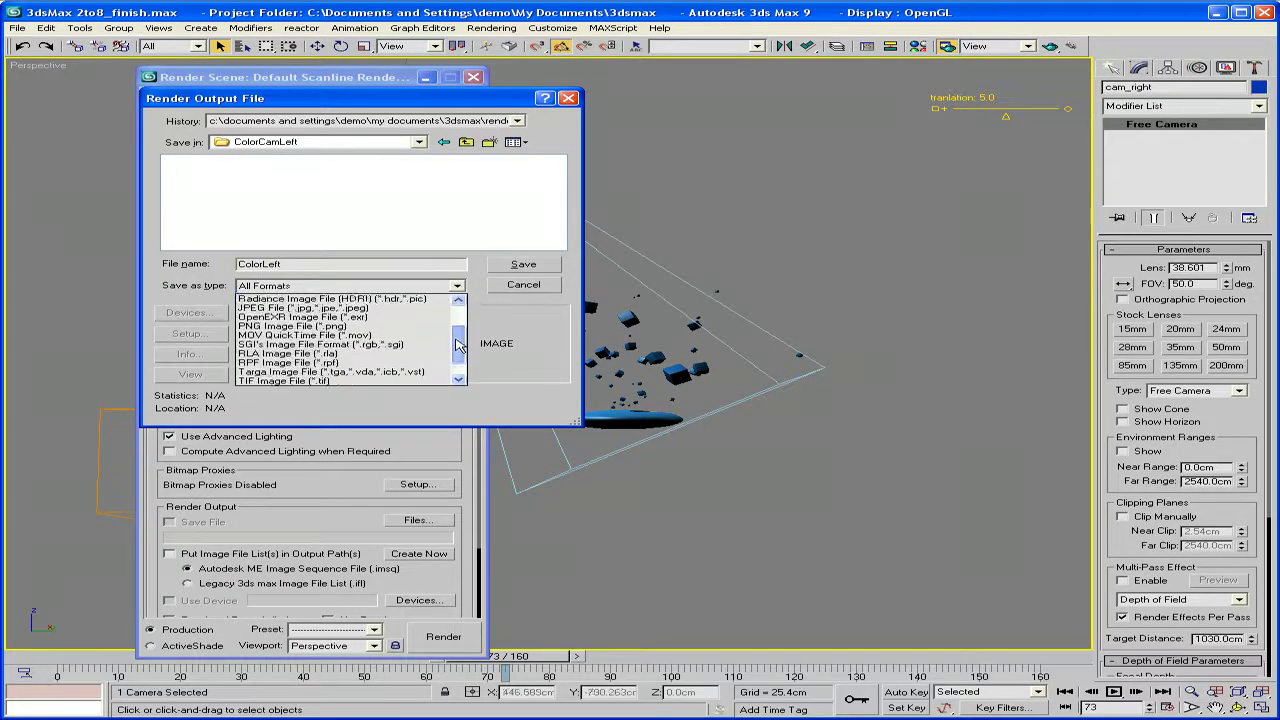
left_click(320, 366)
left_click(523, 265)
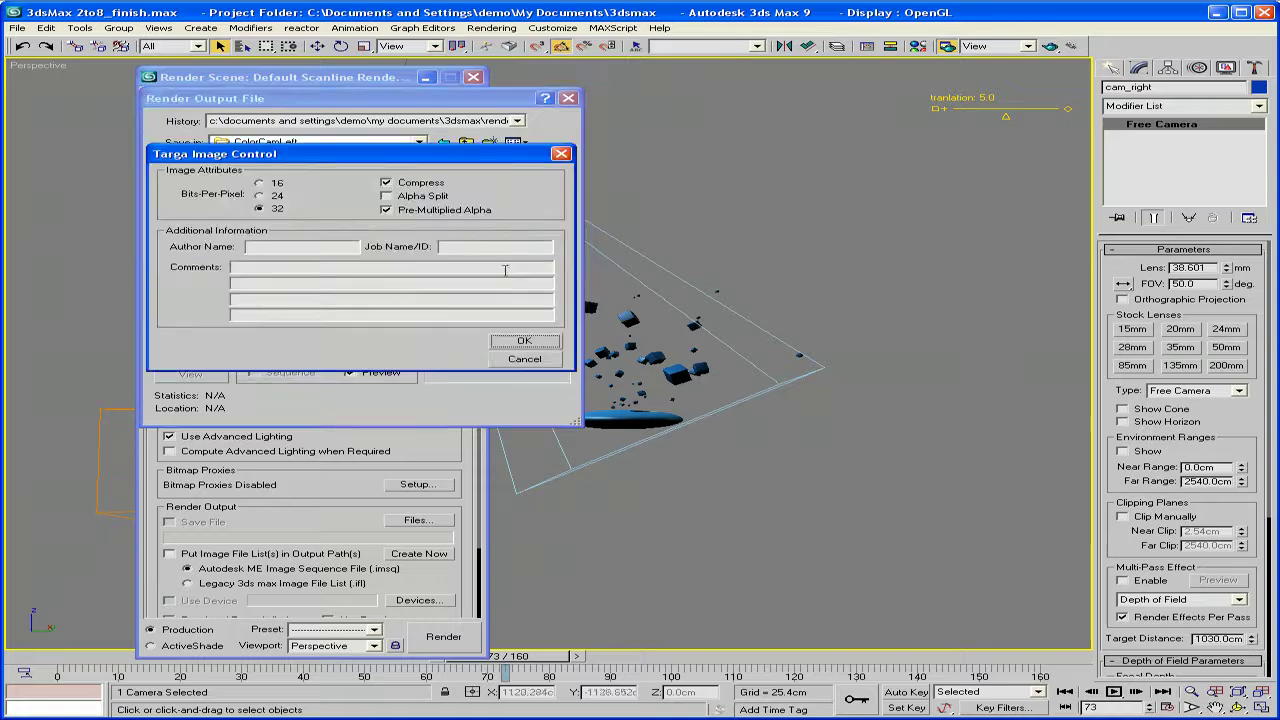
left_click(500, 341)
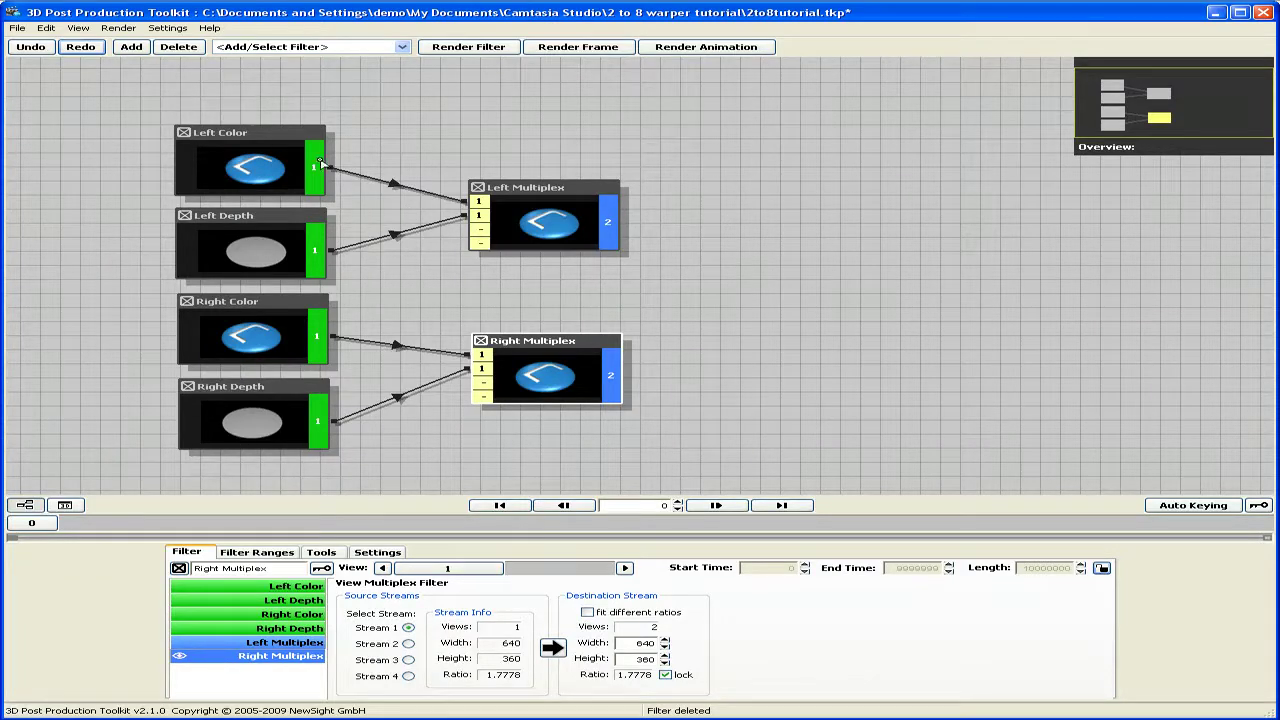
Step: In 3D Post Production Toolkit, examine the left and right color and depth imports and preview the Left Multiplex filter's views
left_click(318, 150)
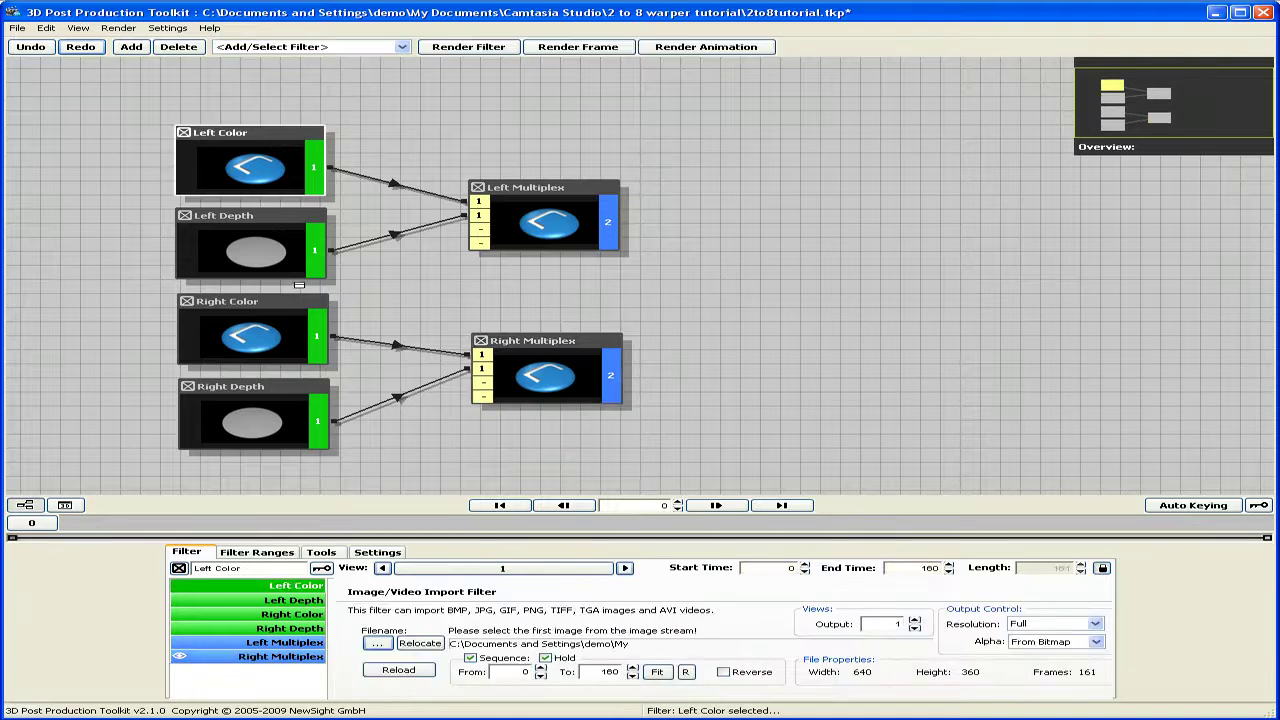
left_click(296, 337)
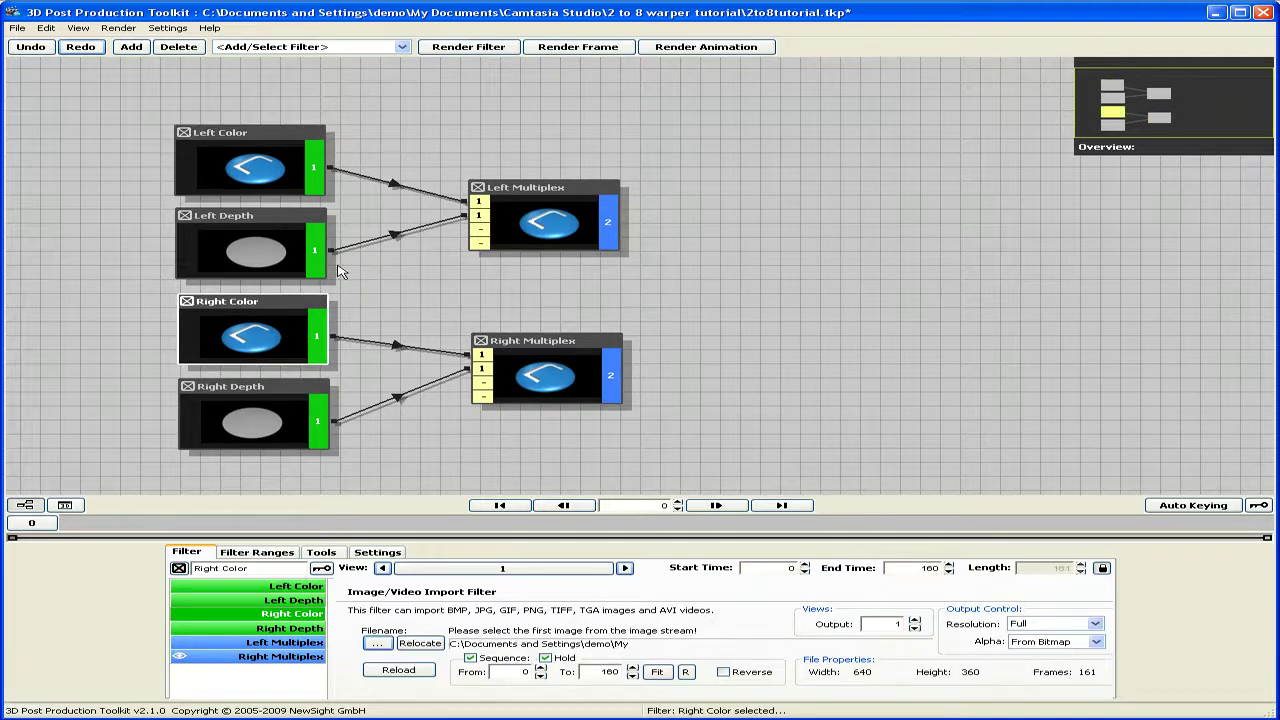
left_click(277, 248)
left_click(268, 412)
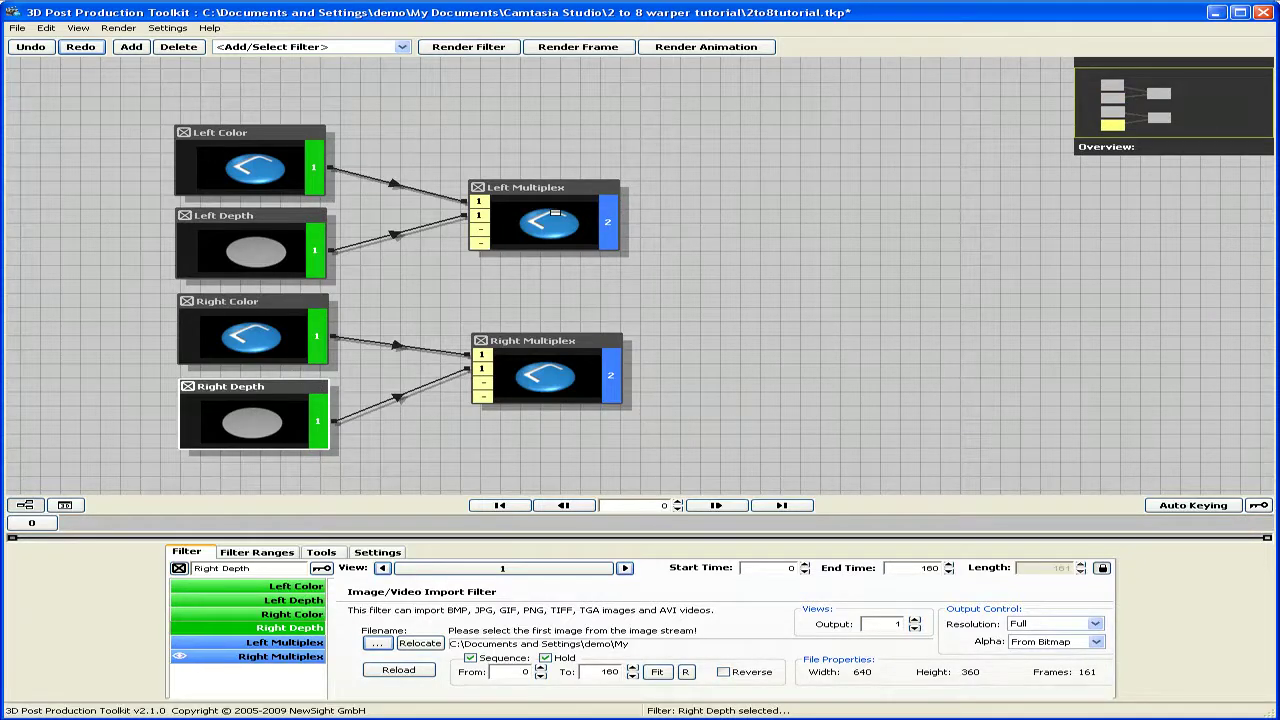
left_click(555, 213)
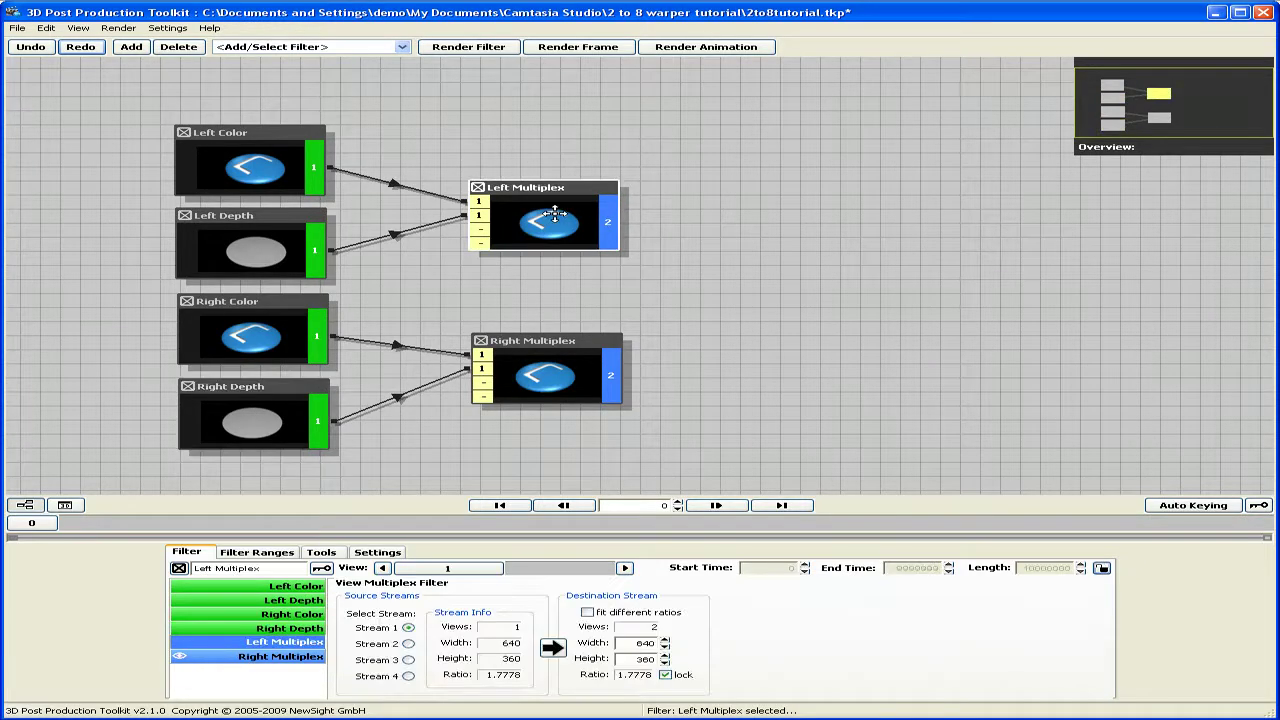
double_click(555, 213)
left_click_drag(420, 570, 447, 570)
left_click(25, 505)
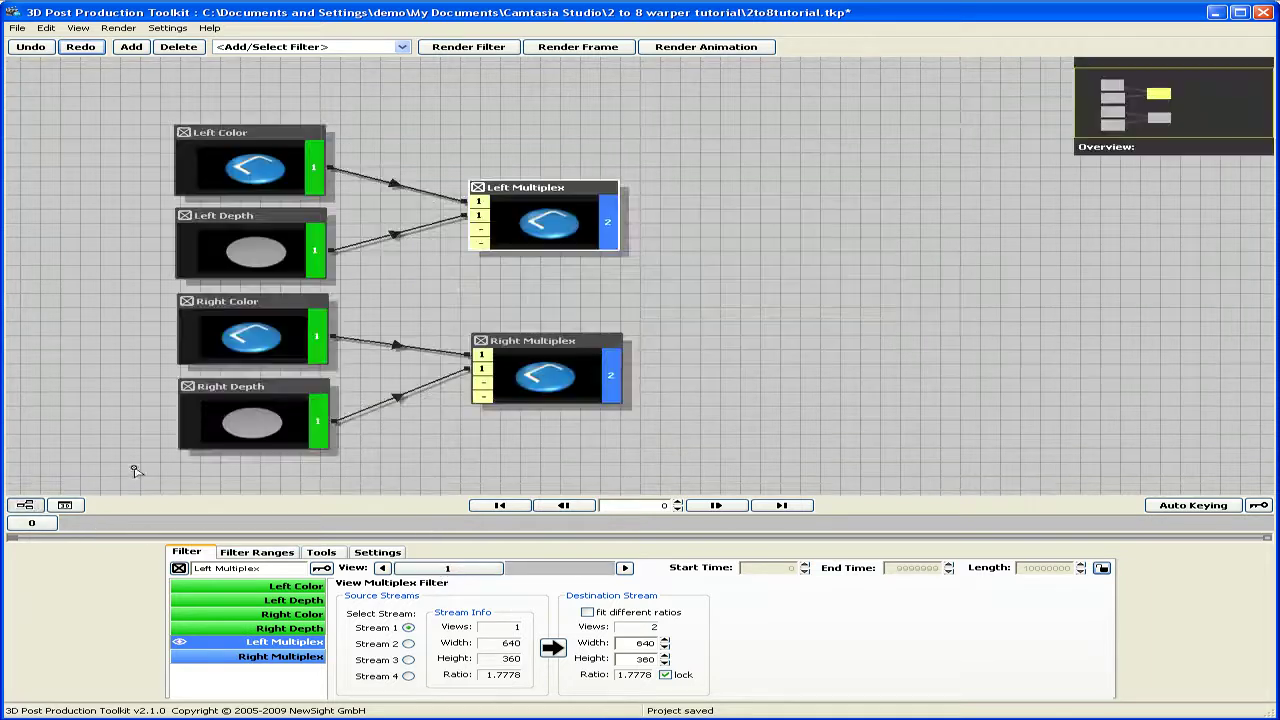
Step: Add a 2to8Warper filter and connect Left Multiplex to its first input and Right Multiplex to its second
right_click(732, 281)
mouse_move(780, 280)
mouse_move(885, 292)
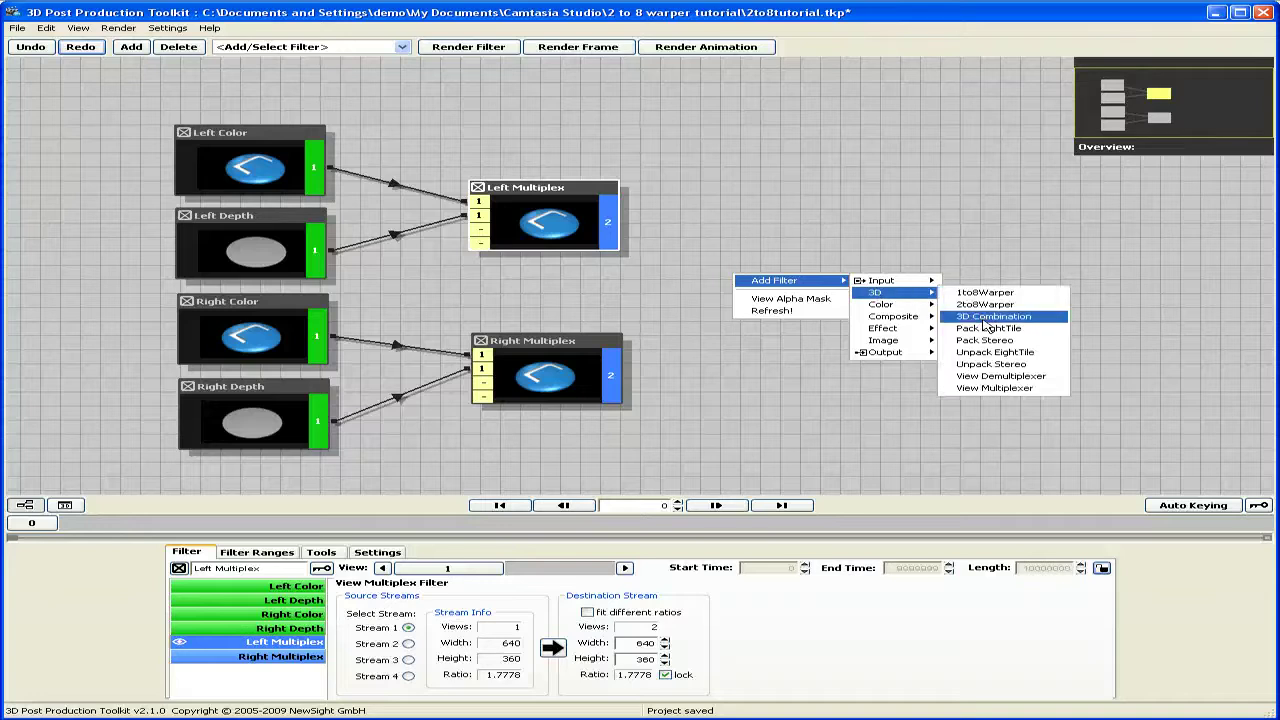
left_click(985, 304)
left_click_drag(607, 222, 683, 271)
left_click_drag(609, 376, 668, 297)
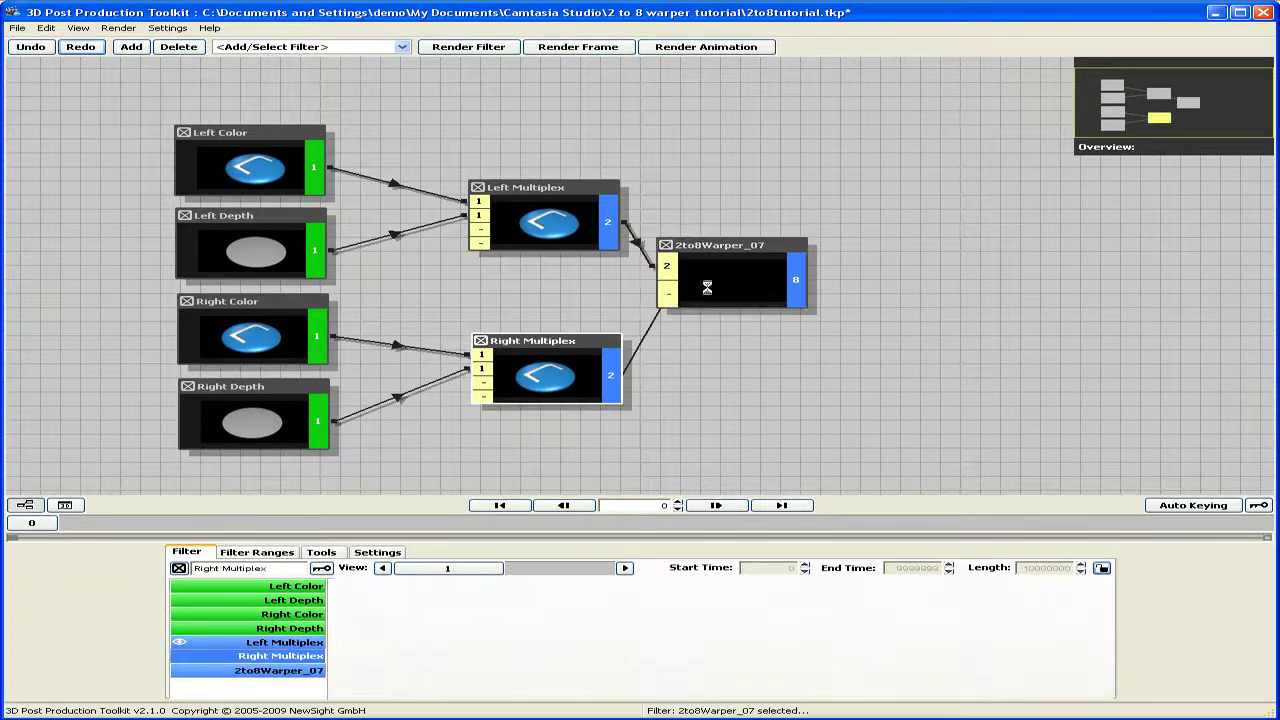
Step: Preview the 2to8Warper, set its quality of 3D-input to 8bit integer and check its views
double_click(735, 286)
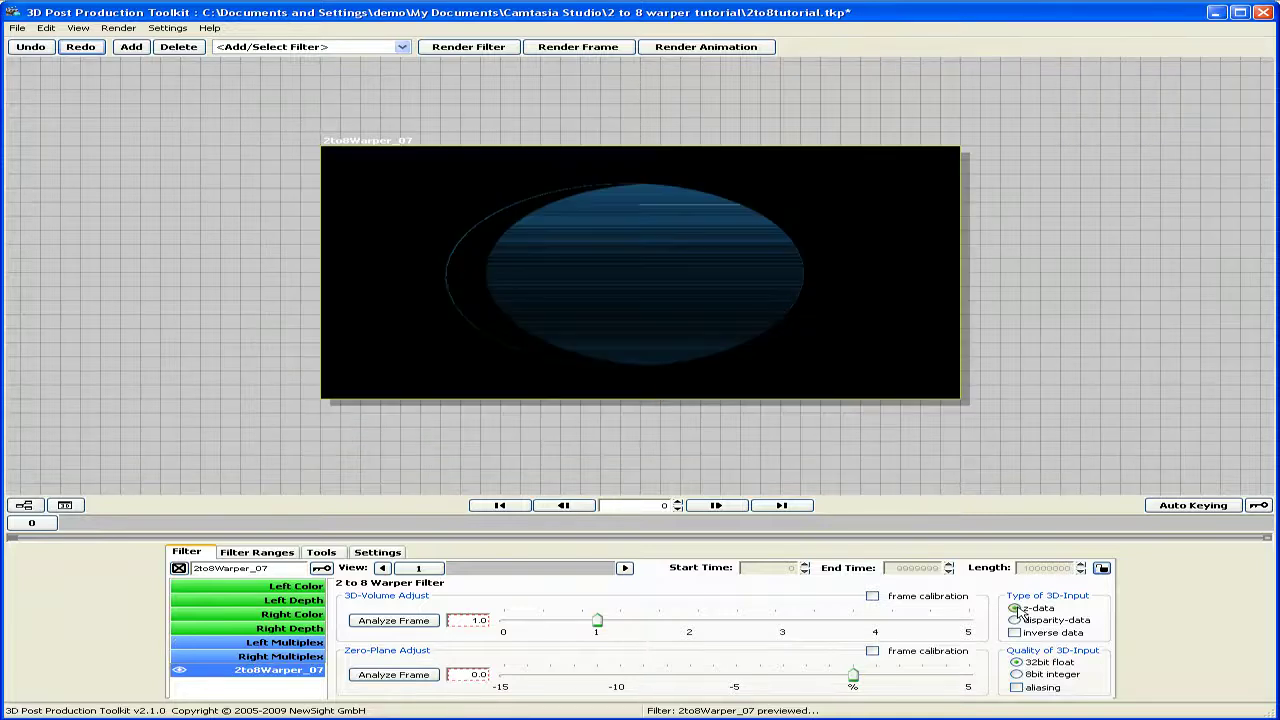
left_click(1017, 674)
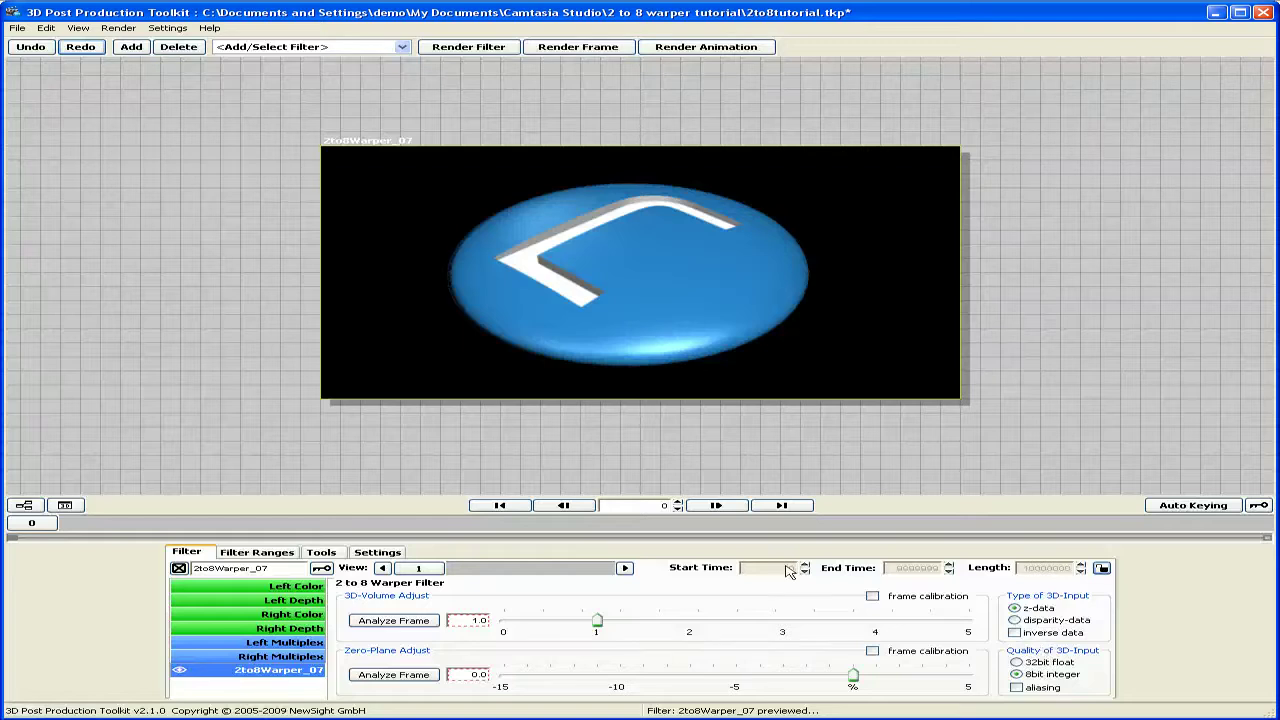
mouse_move(412, 567)
left_mouse_down()
mouse_move(570, 568)
mouse_move(410, 568)
left_mouse_up()
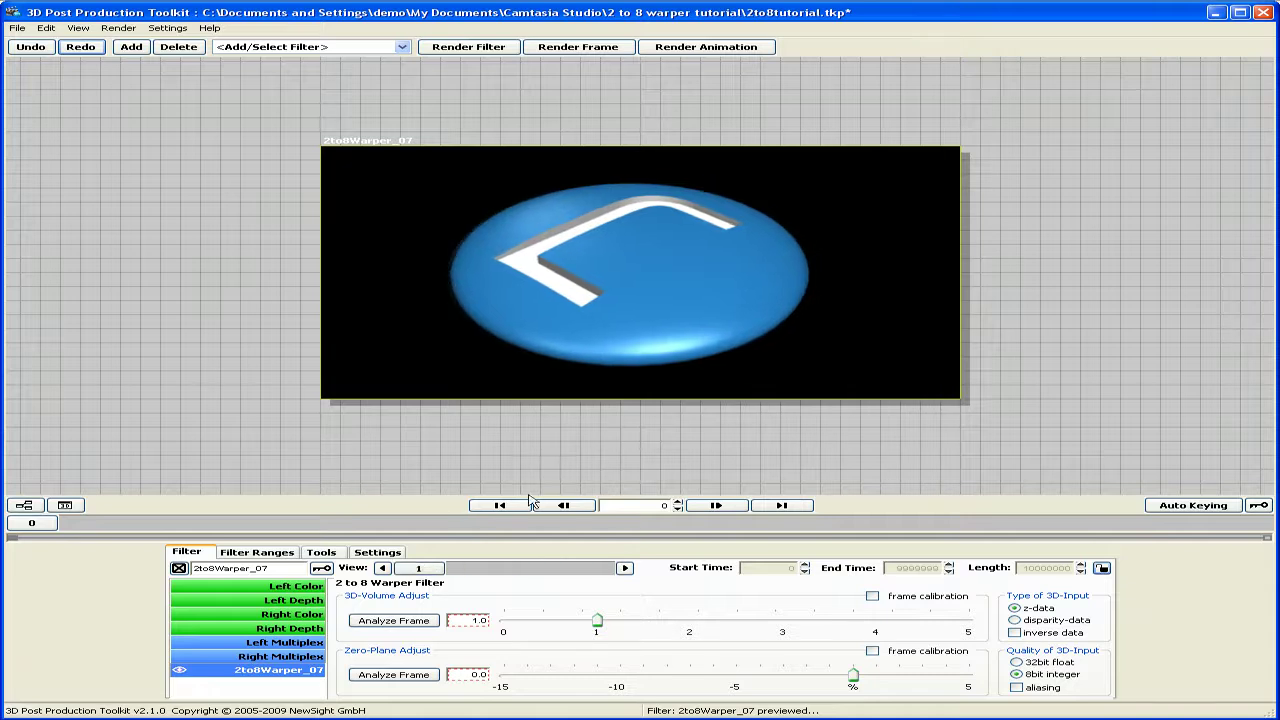
Step: Set the warper's 3D-volume to 3.0 and its zero-plane to -1.88, and enable aliasing
left_click(662, 620)
left_click(703, 620)
left_click_drag(854, 674, 809, 674)
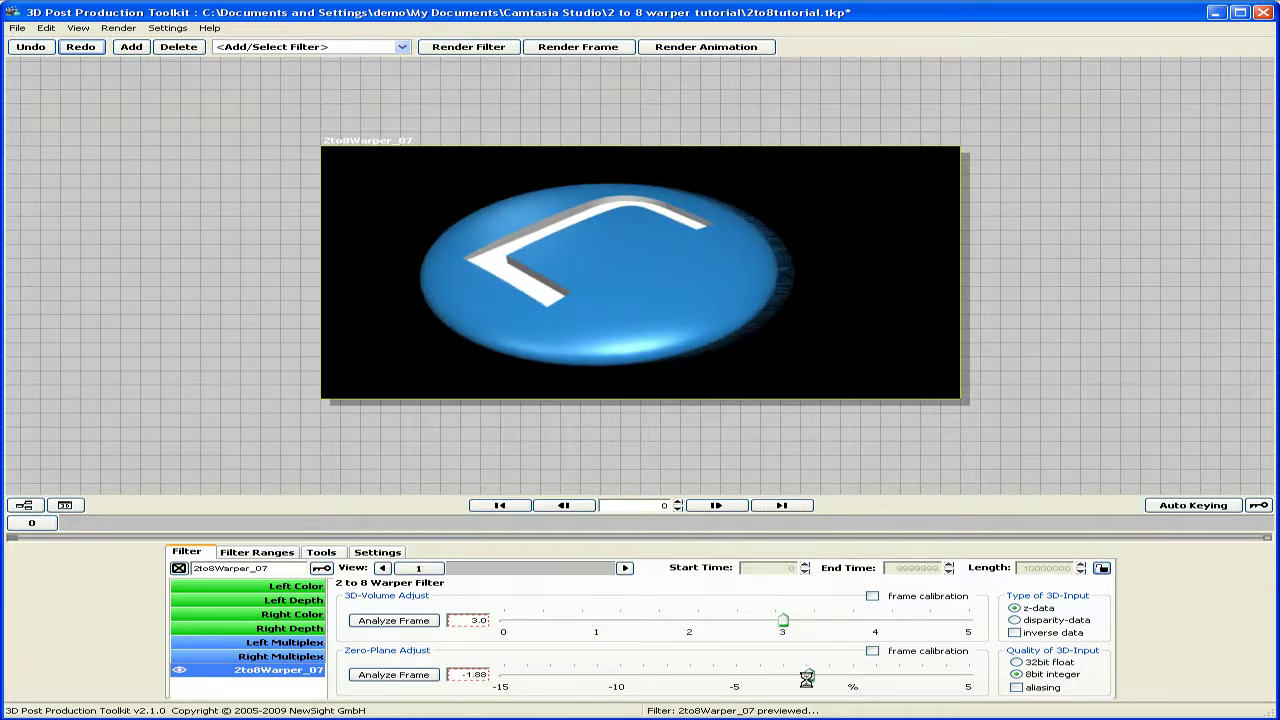
left_click(1020, 688)
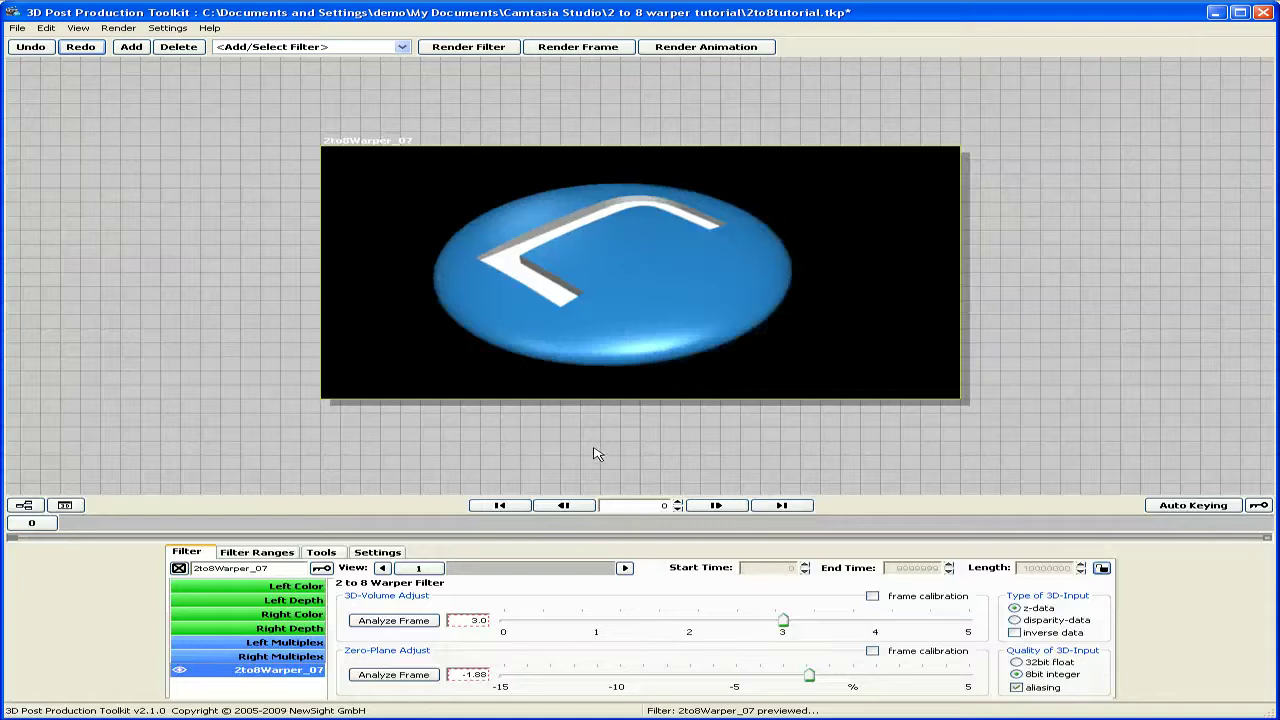
Step: Show the warper preview's transparency as a checkerboard and examine the result across its views
right_click(535, 442)
left_click(592, 484)
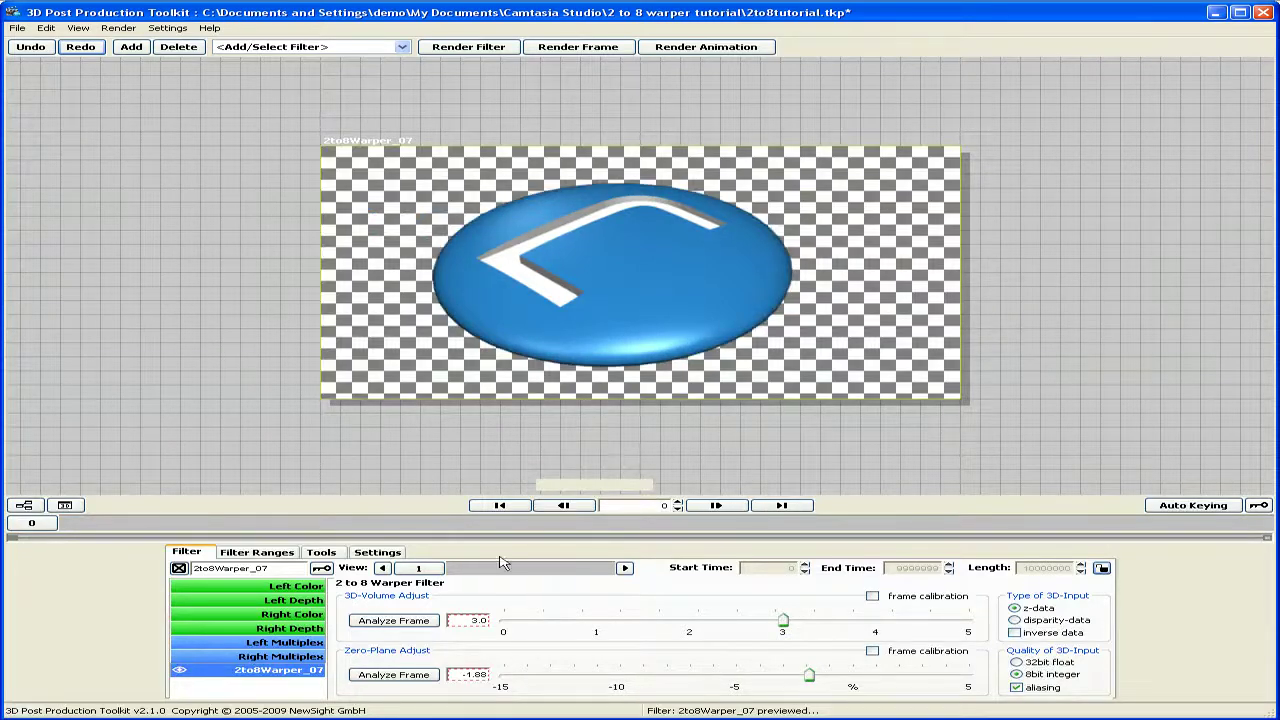
mouse_move(420, 568)
left_mouse_down()
mouse_move(640, 570)
mouse_move(411, 570)
left_mouse_up()
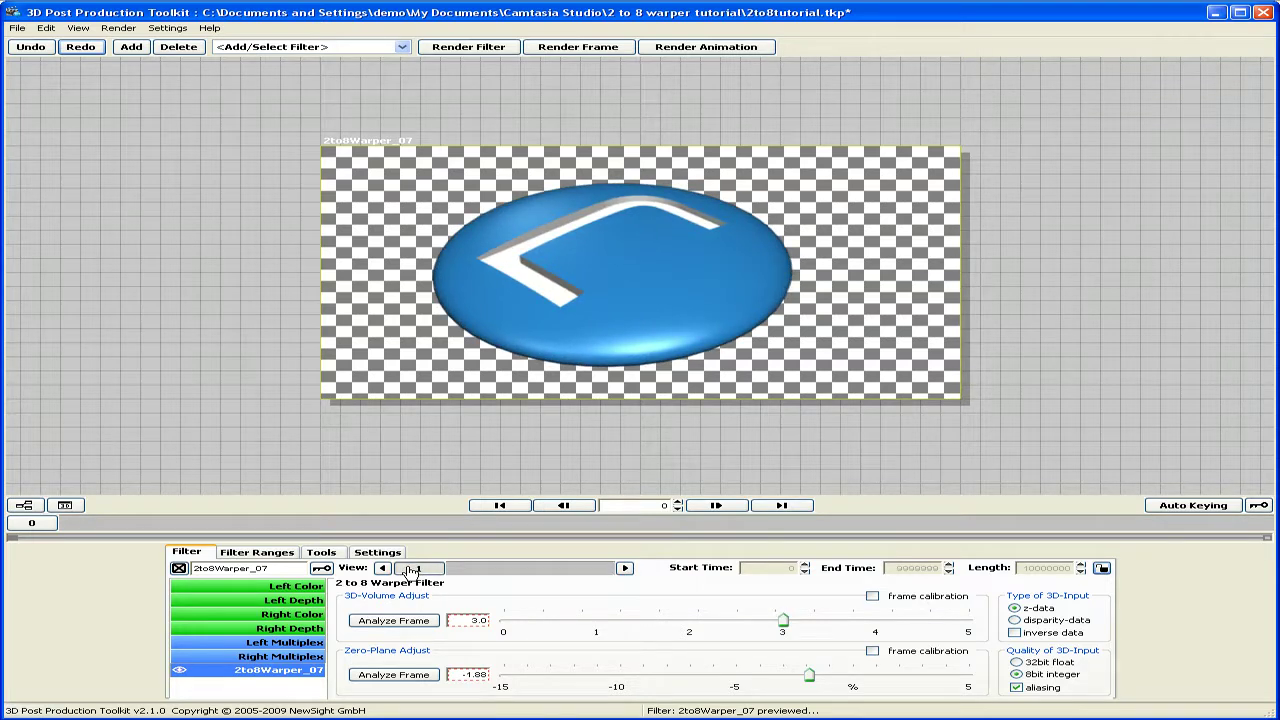
left_click_drag(411, 570, 417, 571)
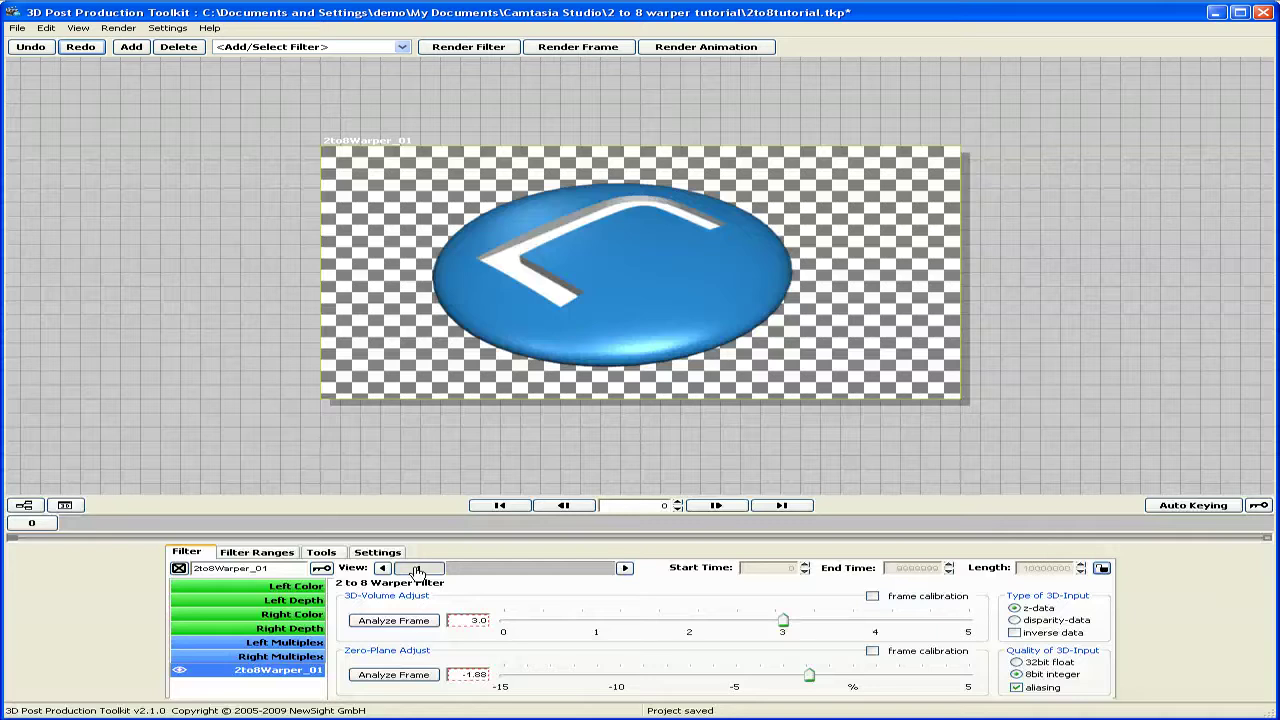